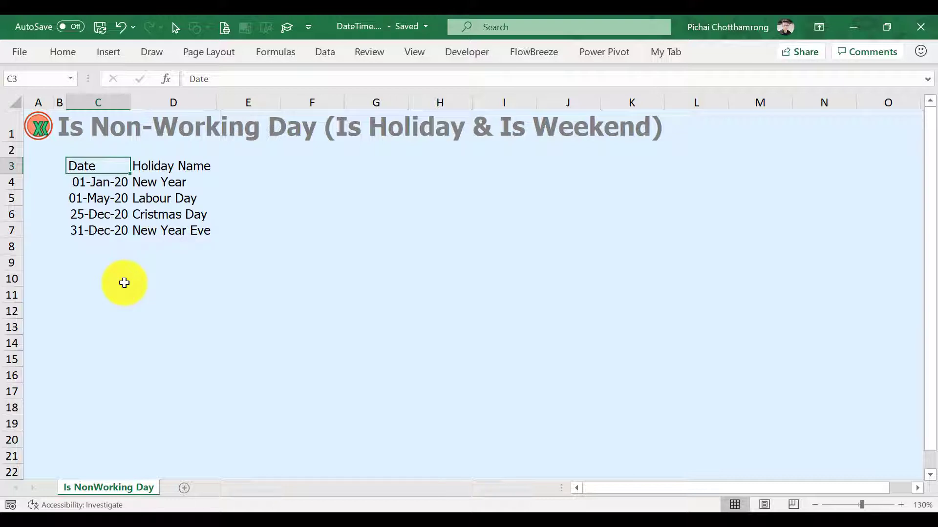
Convert the Date and Holiday Name list into a table with headers.
key(shift+Right)
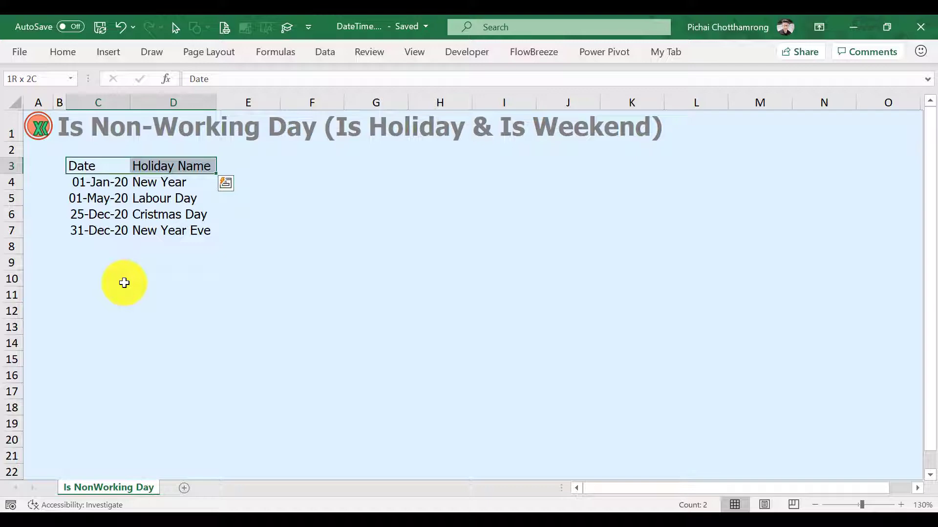
key(ctrl+shift+Down)
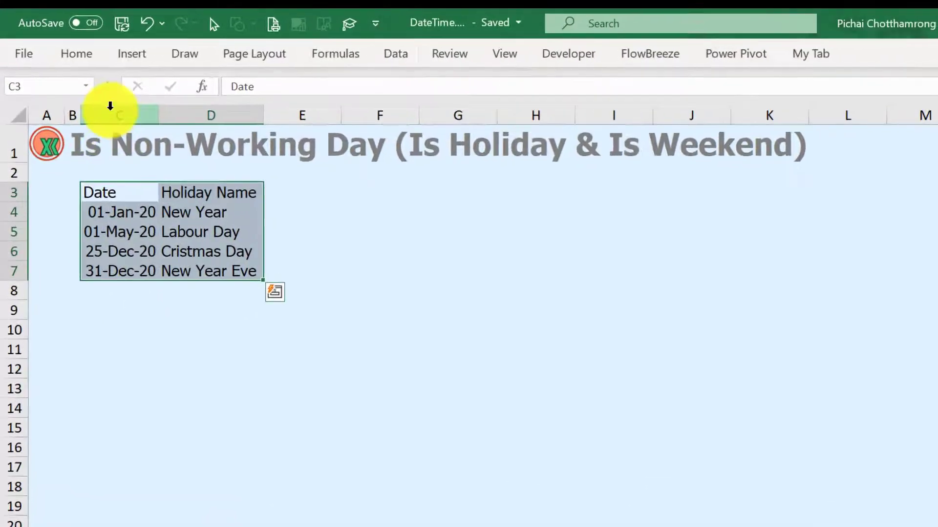
click(108, 53)
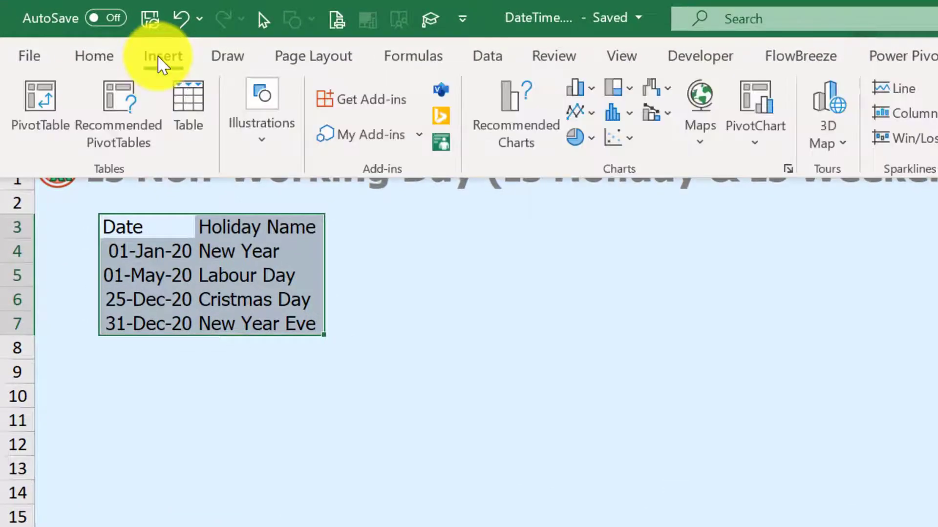
click(183, 109)
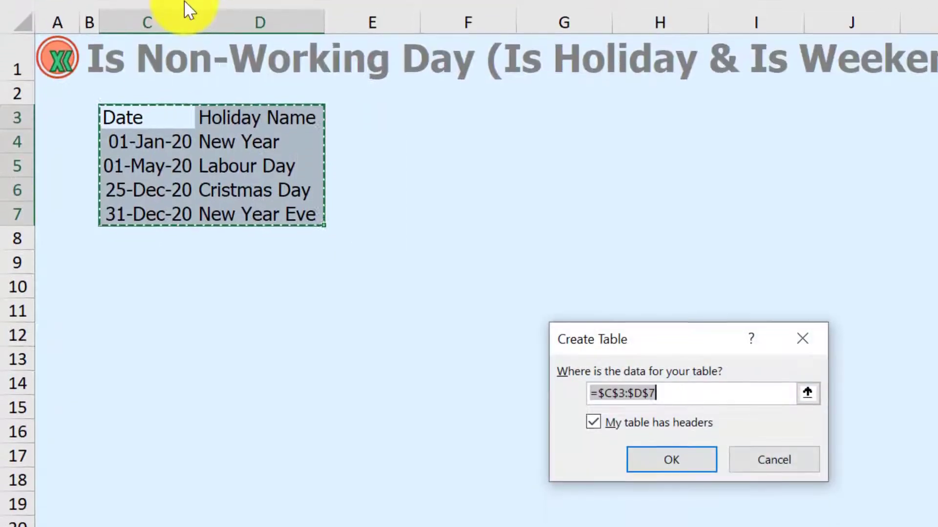
click(655, 464)
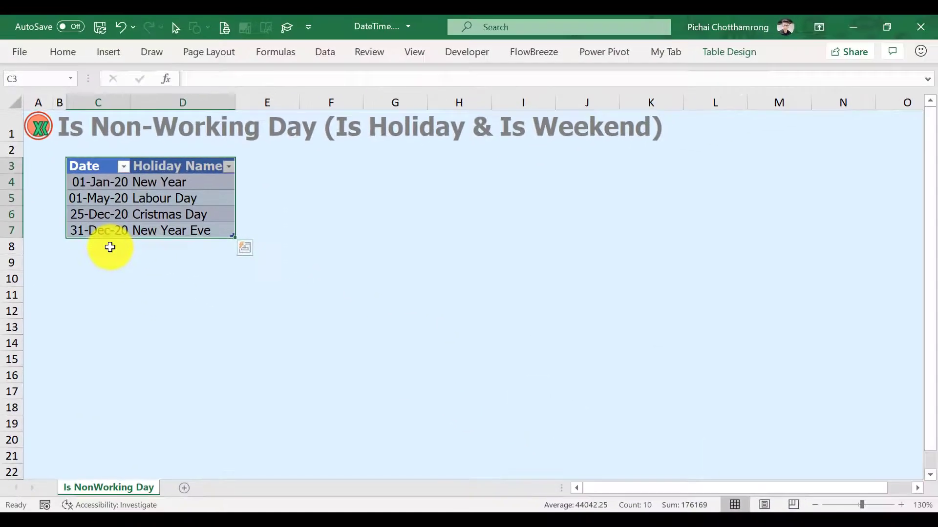
Add a table row with date 1/1/2021 and holiday name New Year.
click(142, 241)
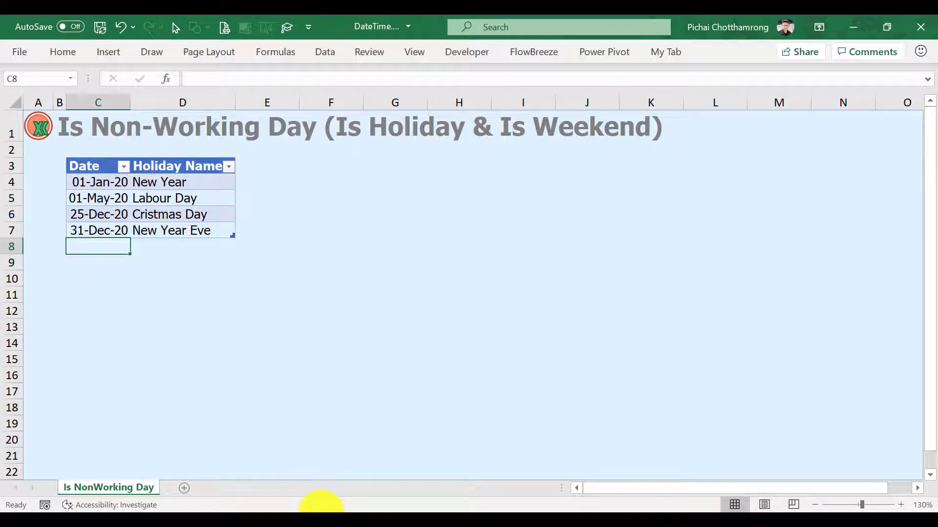
text(1/1/)
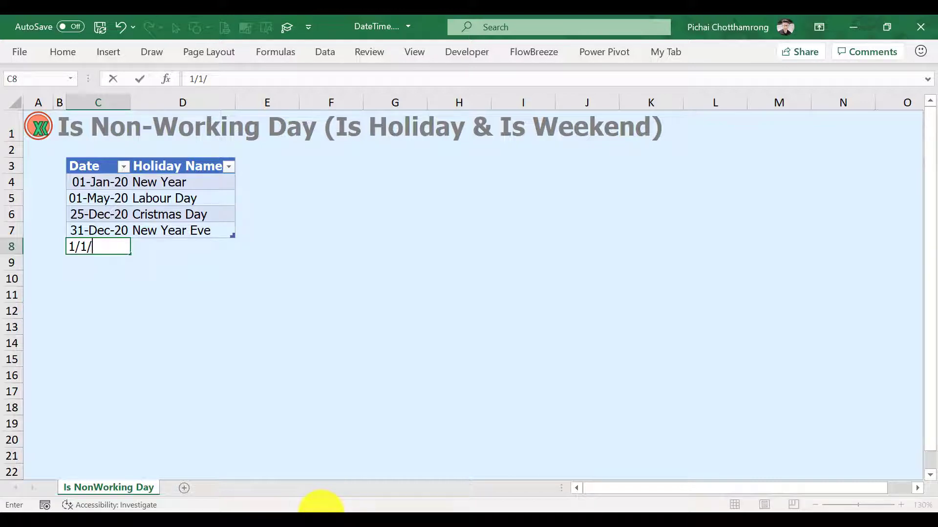
text(2021)
key(Tab)
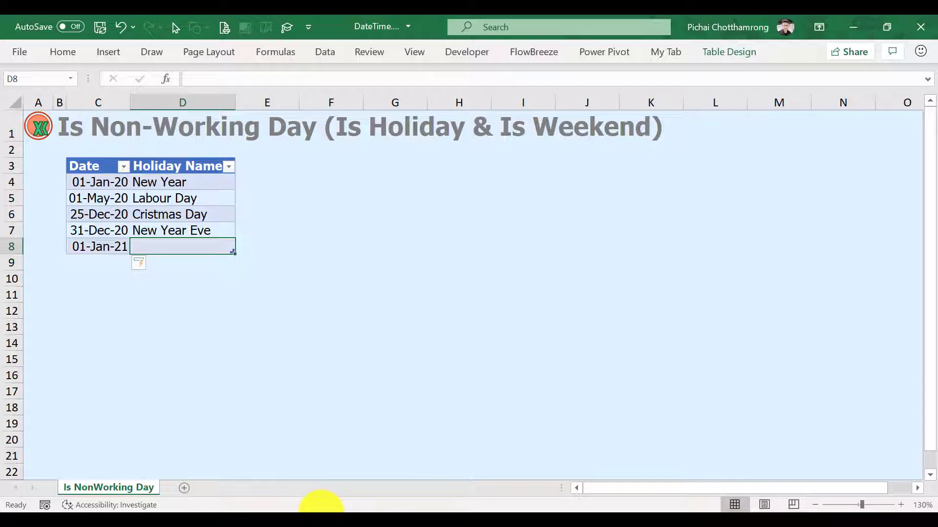
text(New )
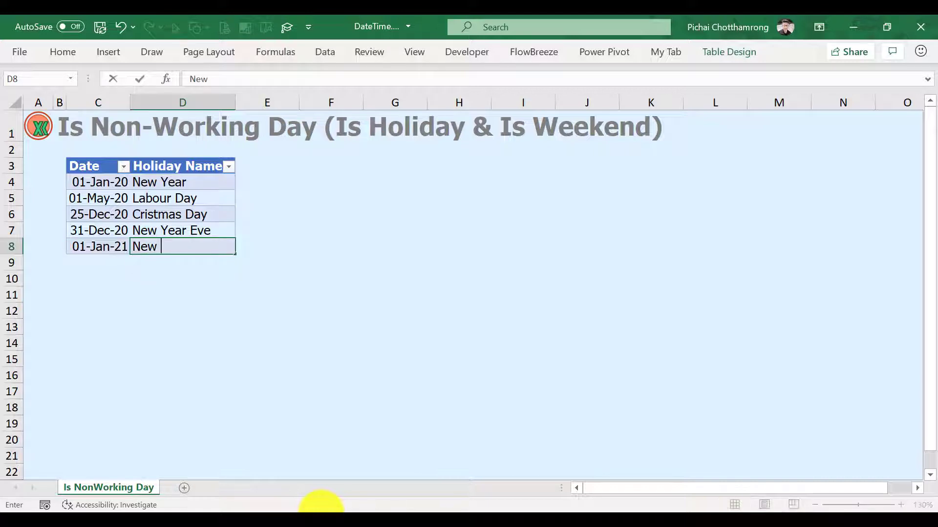
text(Year)
key(Return)
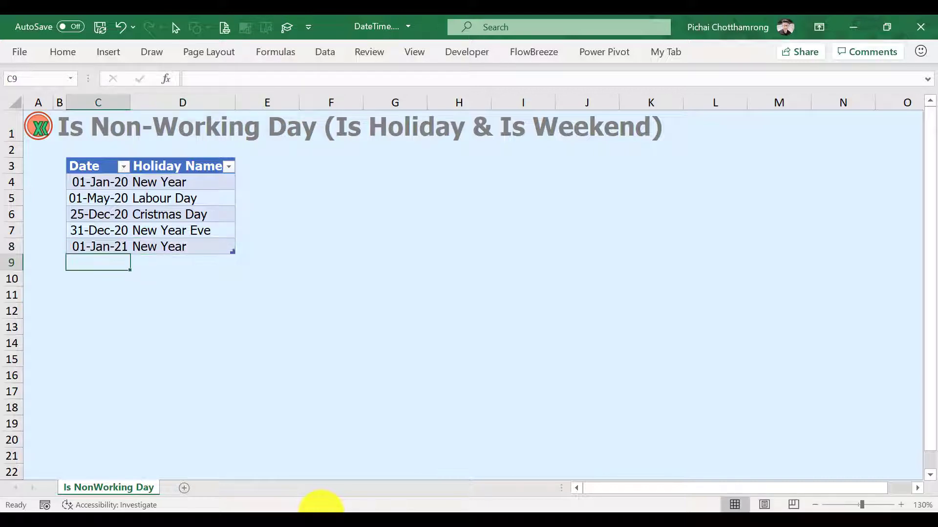
key(Up)
key(ctrl+Up)
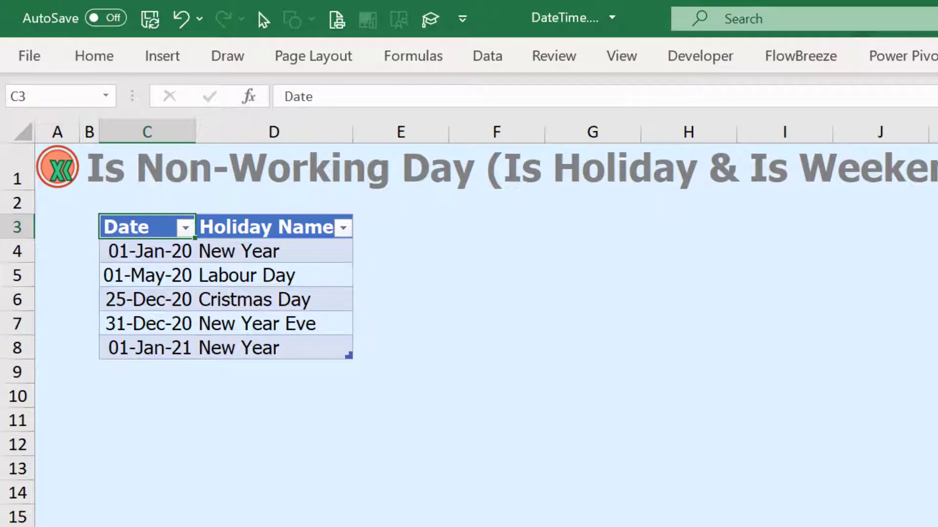
Select the holiday dates C4:C8 and name them Holiday in the Name Box.
key(Down)
key(ctrl+shift+Down)
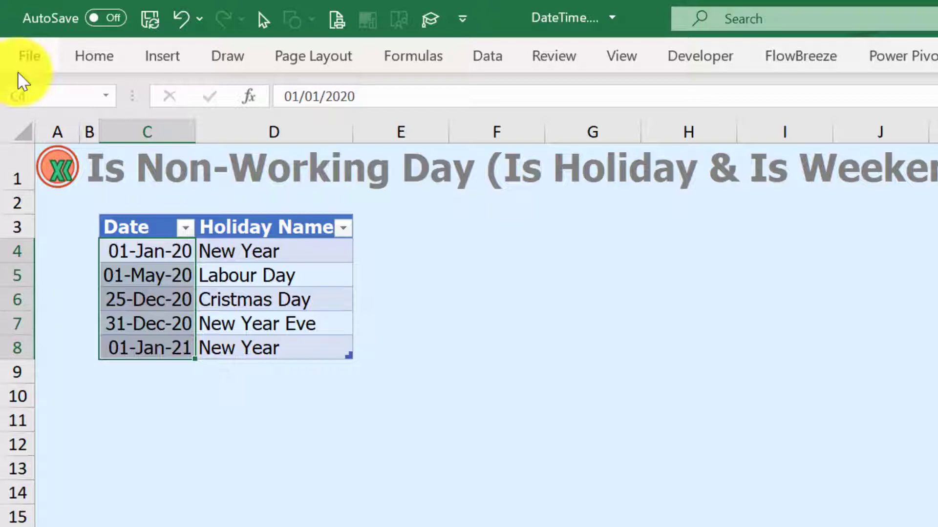
click(53, 92)
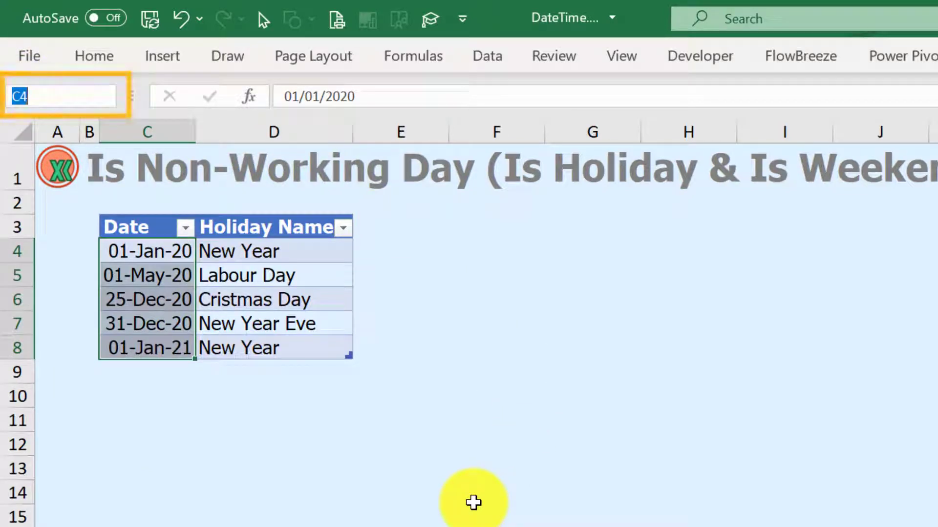
text(Hol)
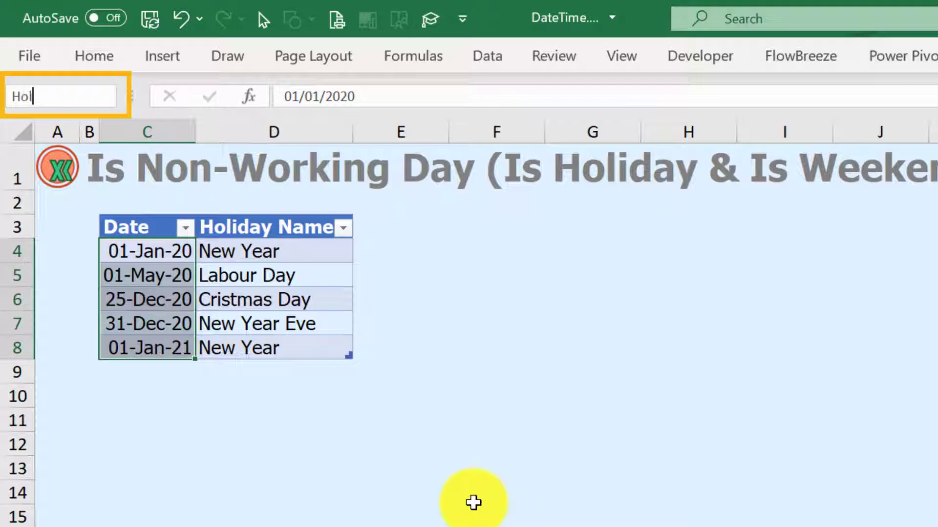
text(iday)
key(Return)
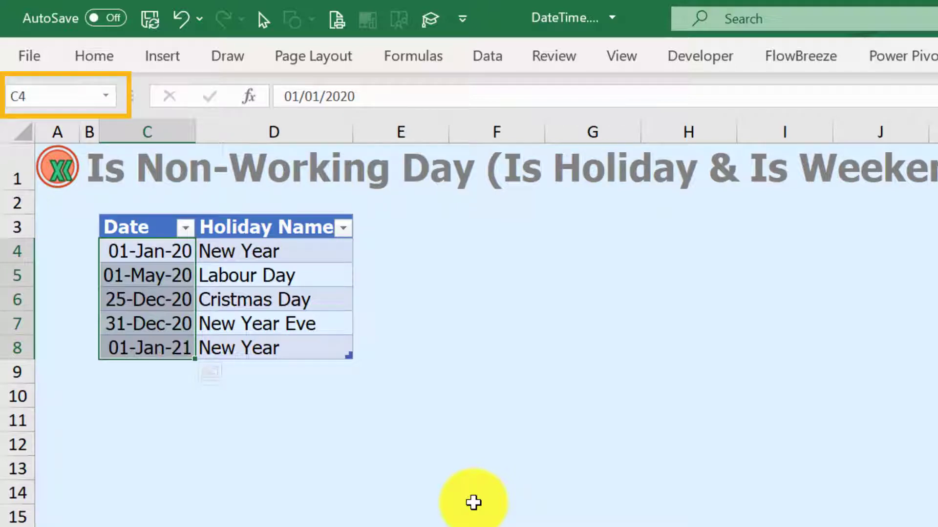
Verify the Holiday range via the Name Box dropdown list.
click(108, 98)
click(109, 99)
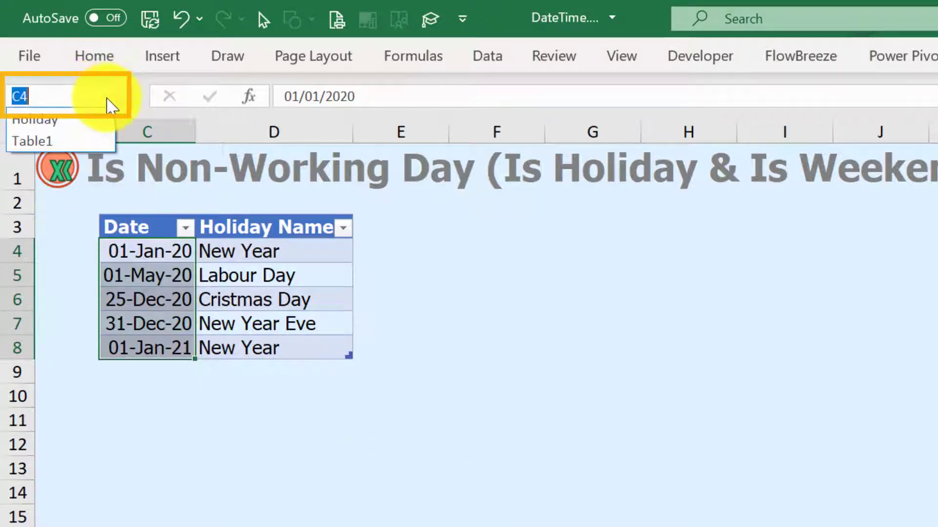
click(55, 123)
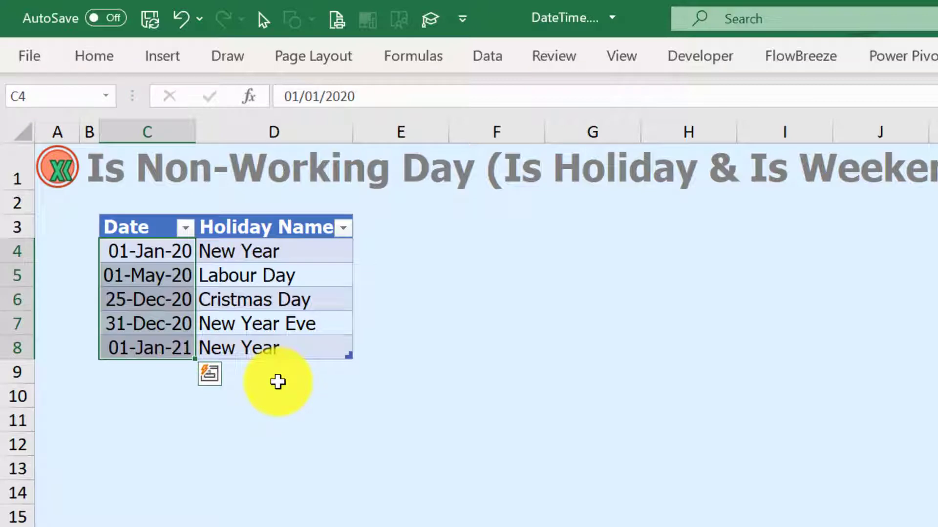
click(277, 382)
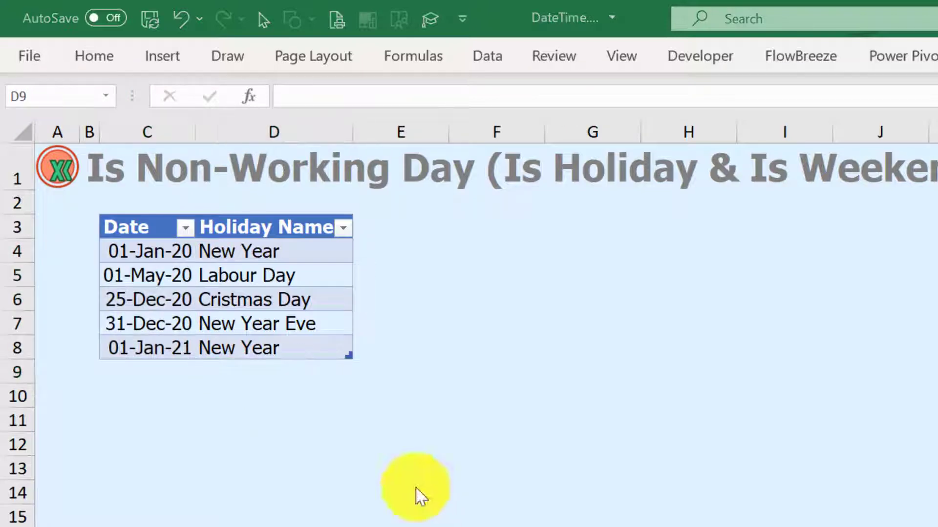
click(402, 58)
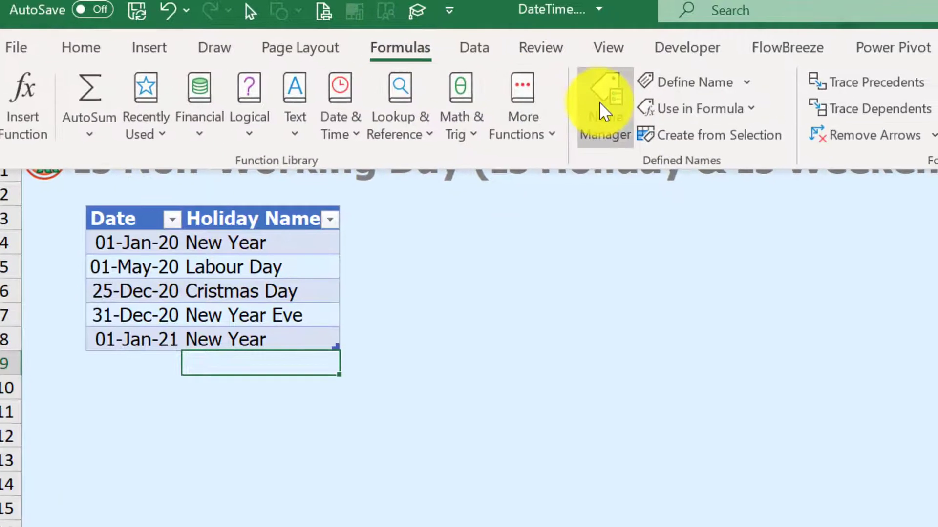
click(601, 103)
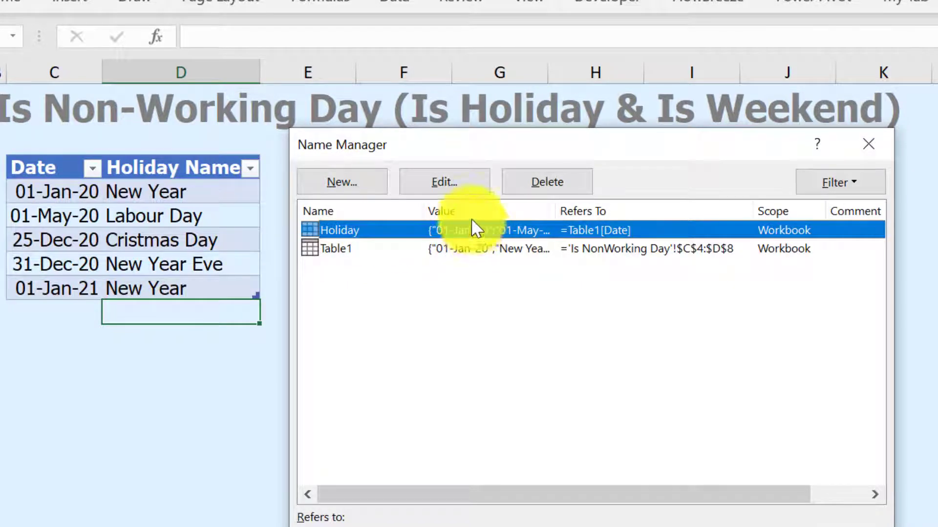
click(465, 187)
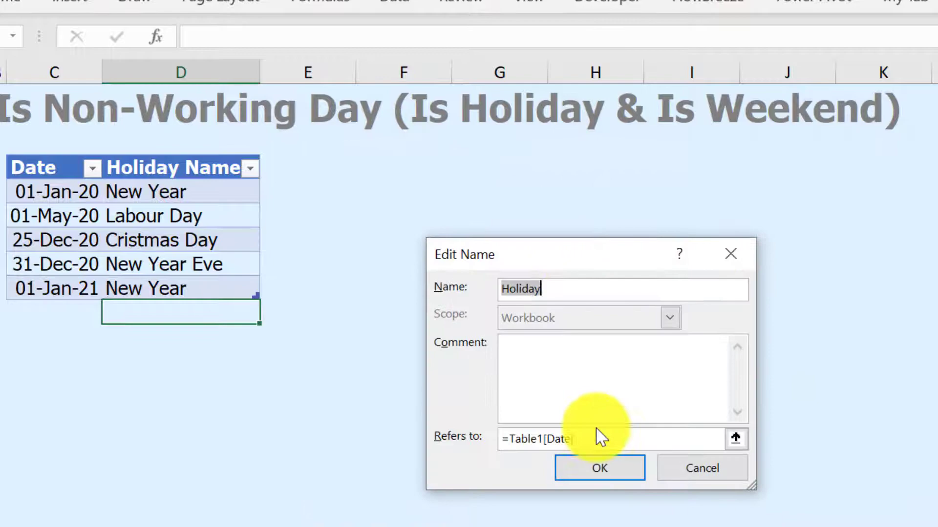
click(600, 438)
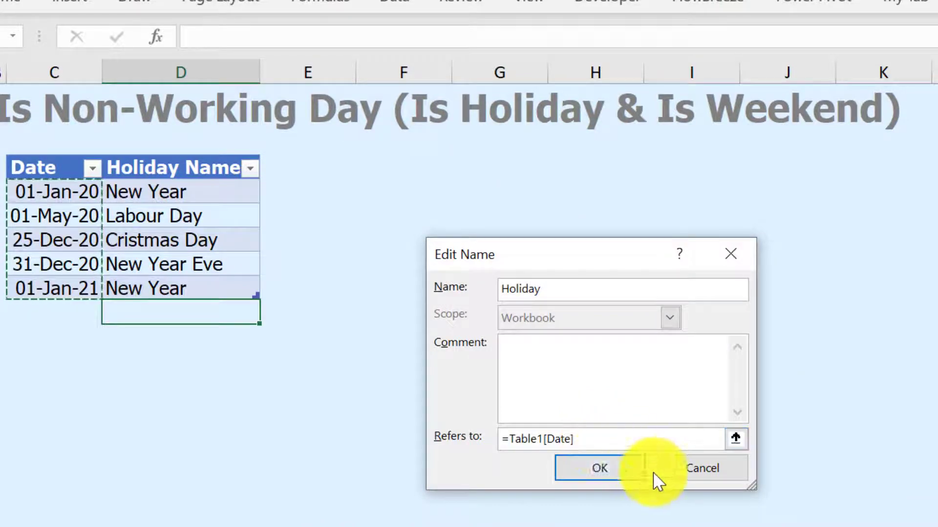
click(632, 477)
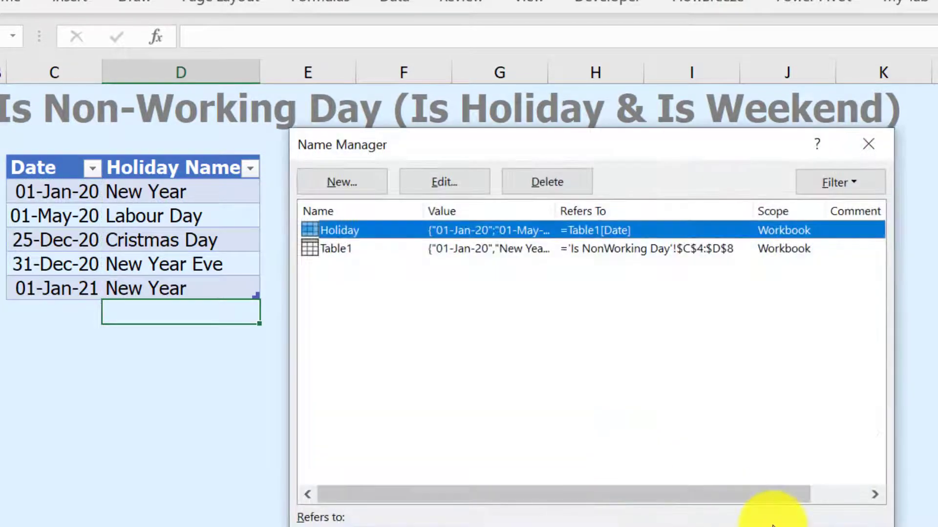
click(755, 513)
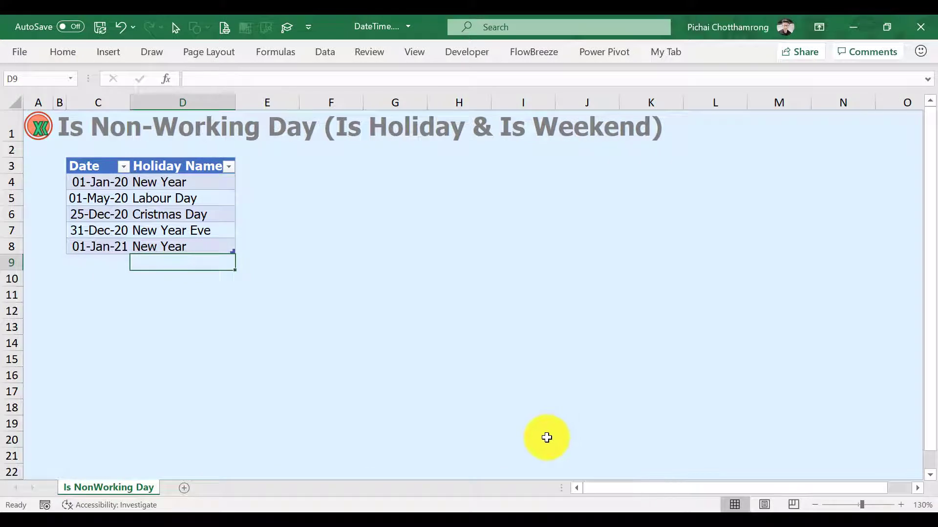
Enter the heading Date in F3 and 01-Jan-20 in F4.
click(328, 162)
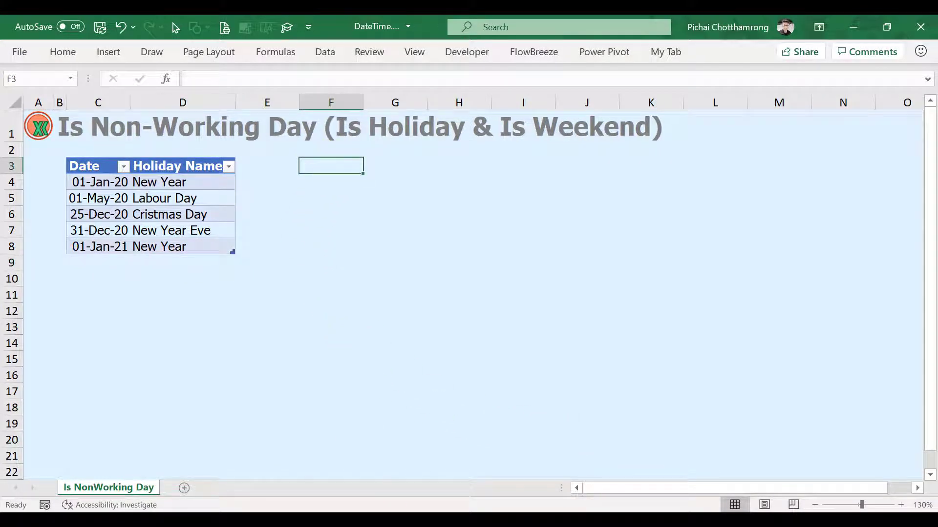
text(Date)
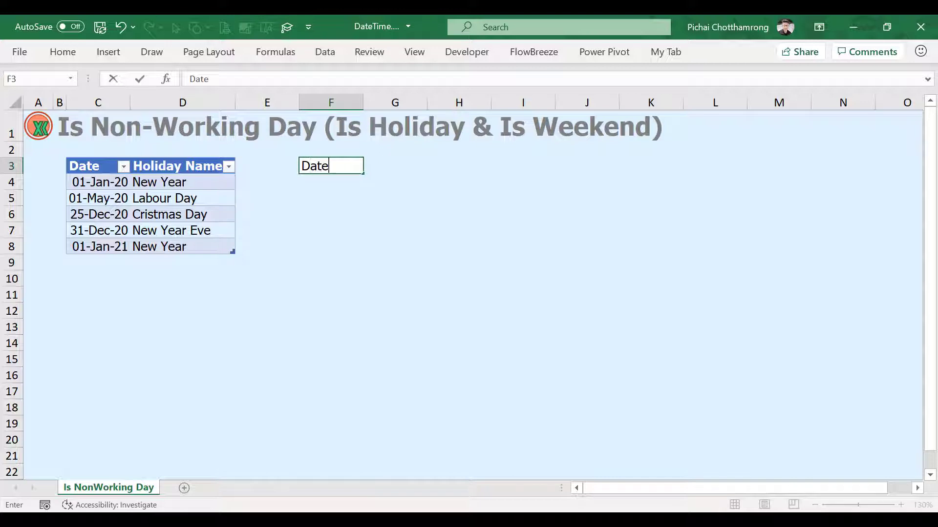
key(Return)
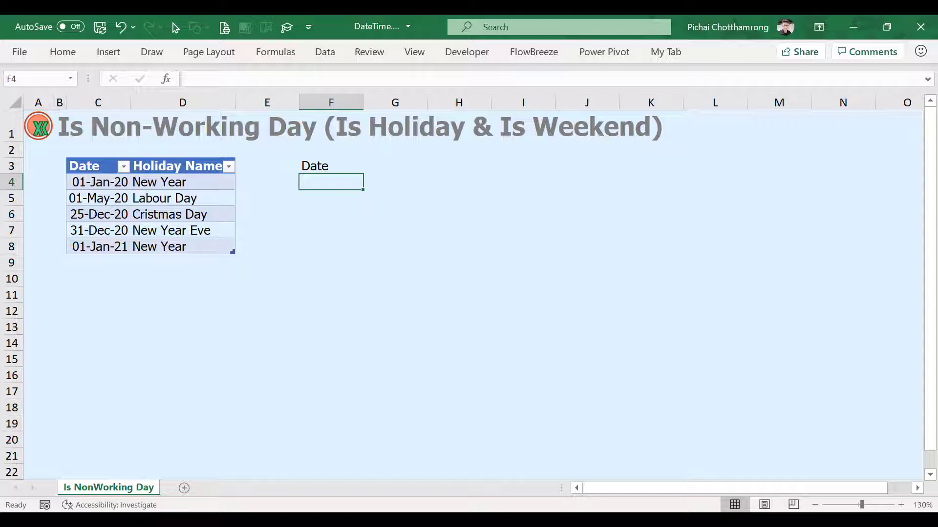
text(1/1/)
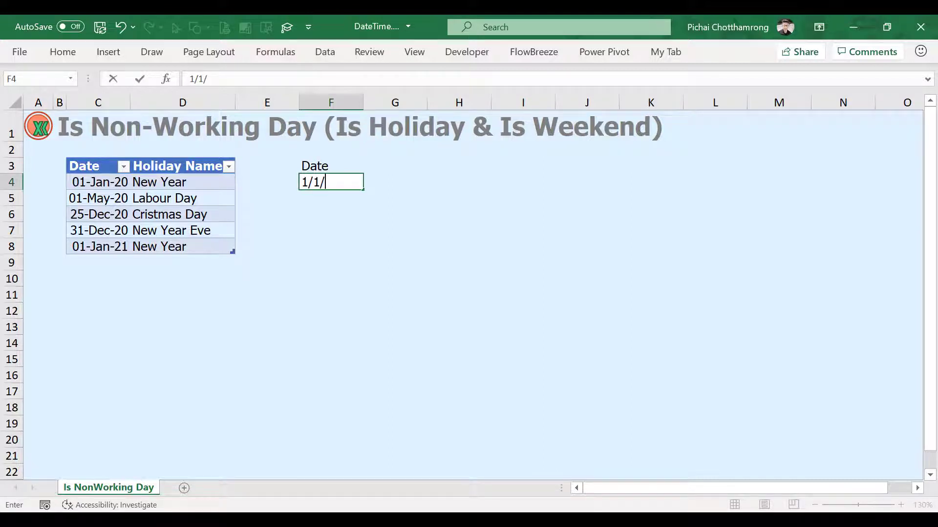
text(20)
key(Return)
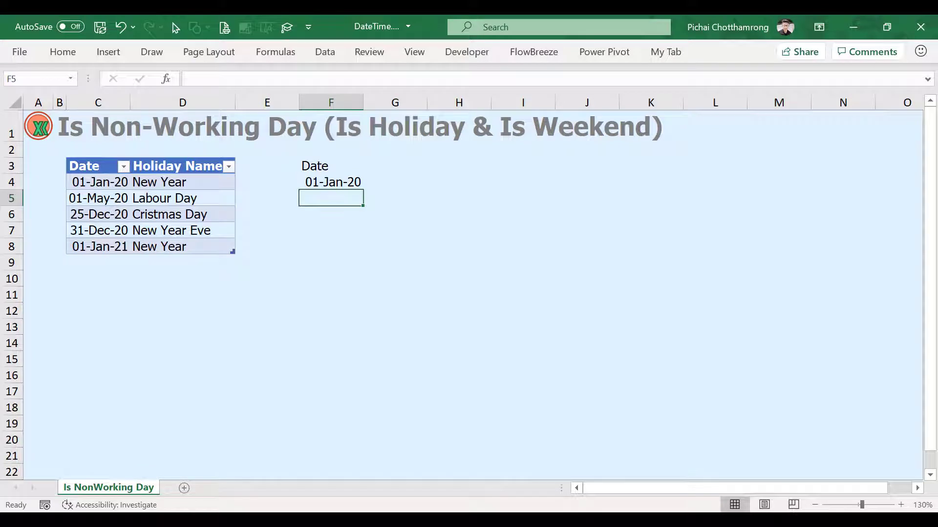
Put =F4+1 in F5 and fill it down so dates run to 14-Jan-20.
text(=)
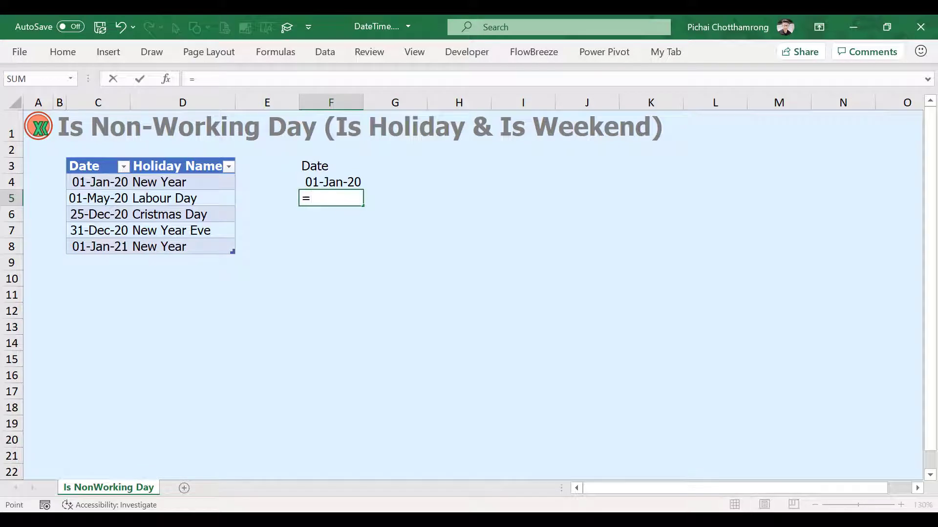
key(Up)
text(+1)
key(Return)
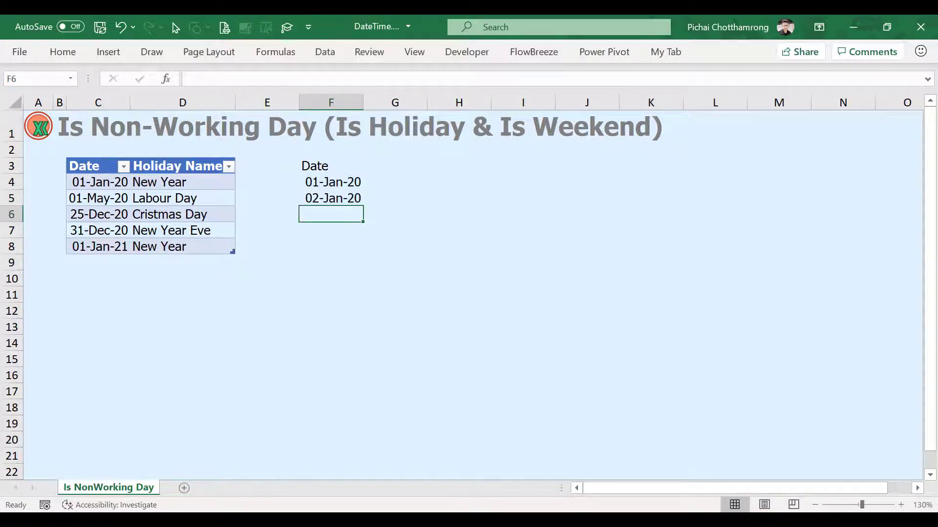
key(Up)
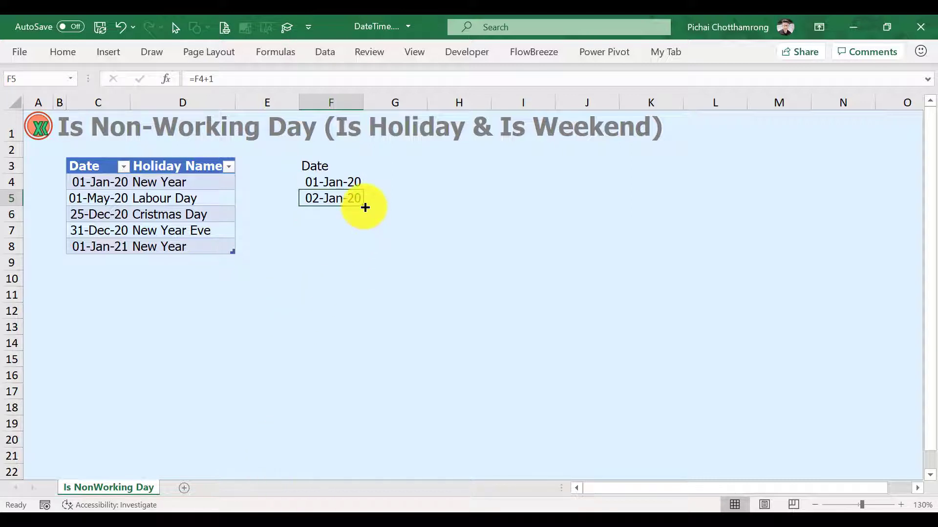
drag(362, 206, 360, 405)
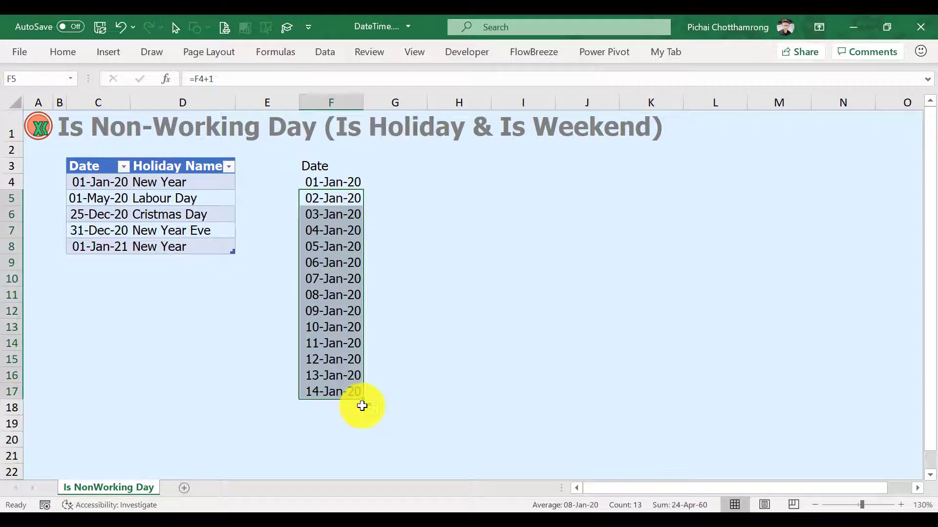
click(390, 168)
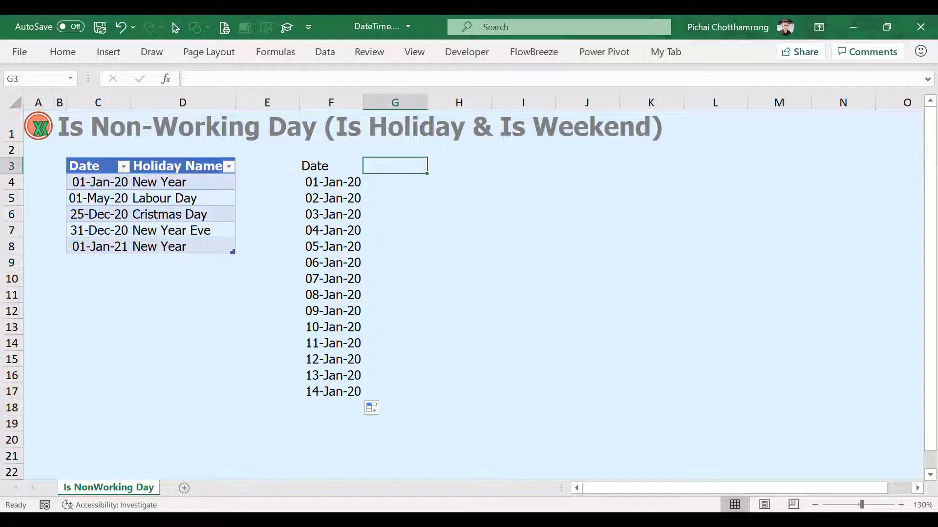
Head column G 'Is Holiday' and enter =COUNTIF(Holiday,F4) in G4, returning 1.
text(Is Ho)
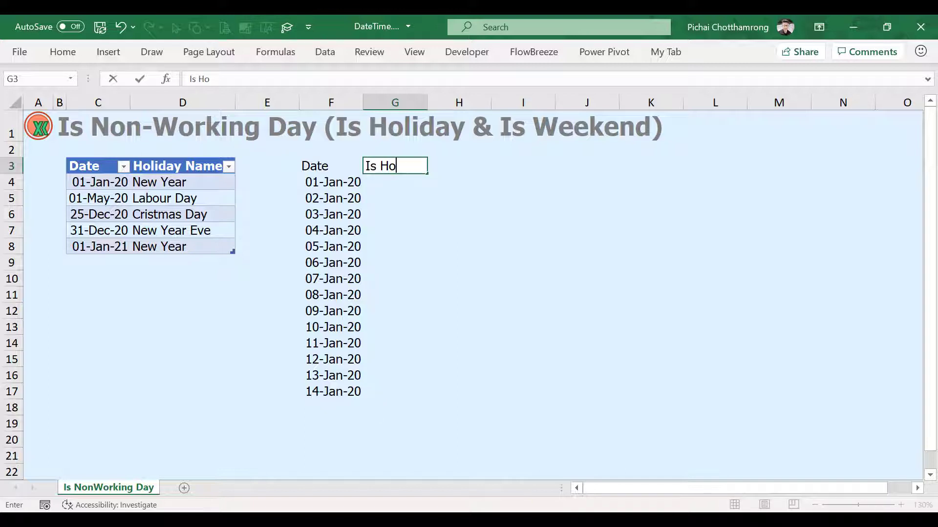
text(liday)
key(Return)
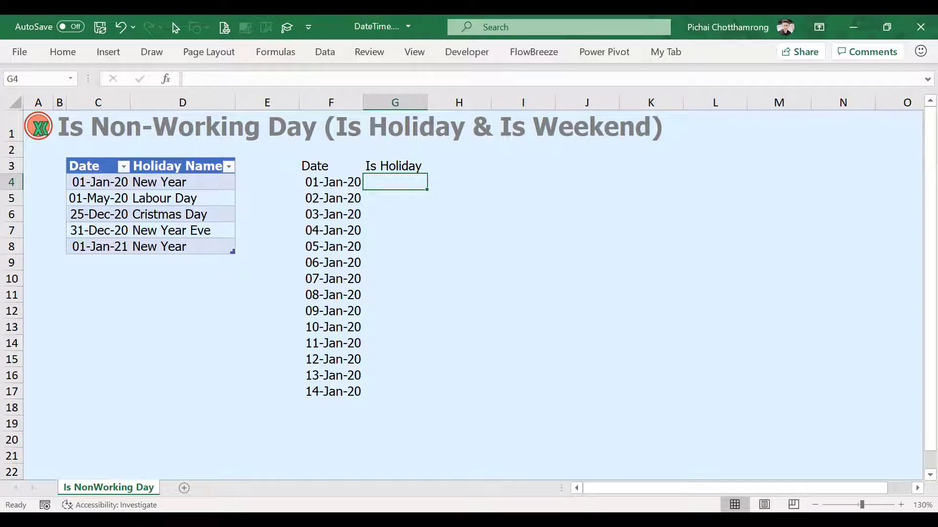
text(=)
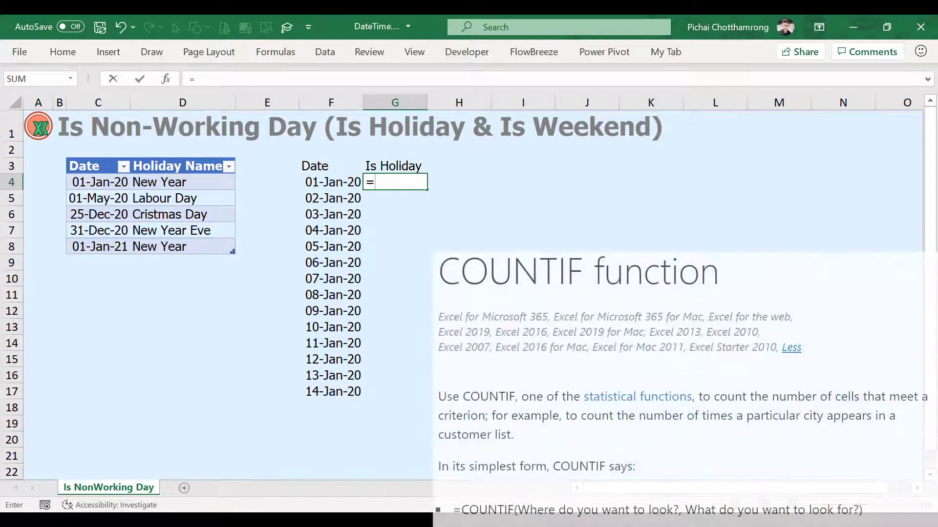
text(counti)
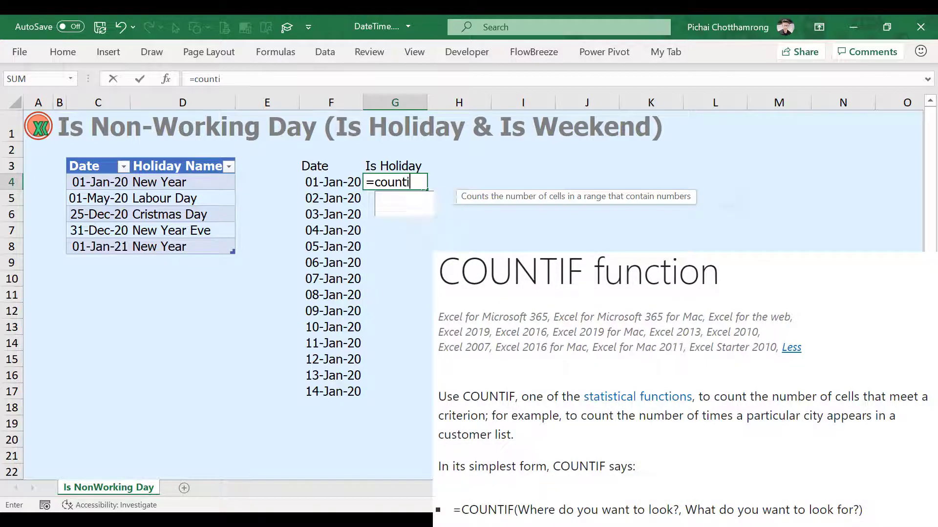
text(f()
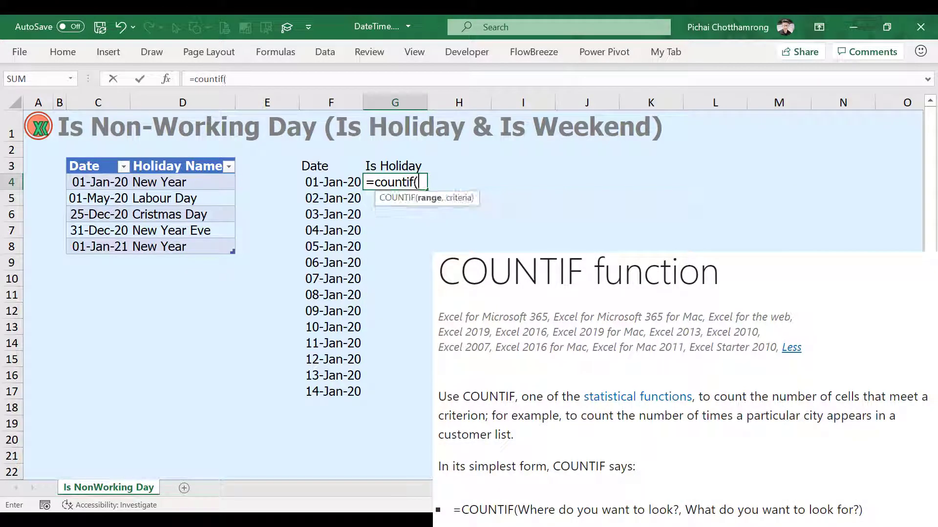
key(Left)
key(Left)
key(Left)
key(Left)
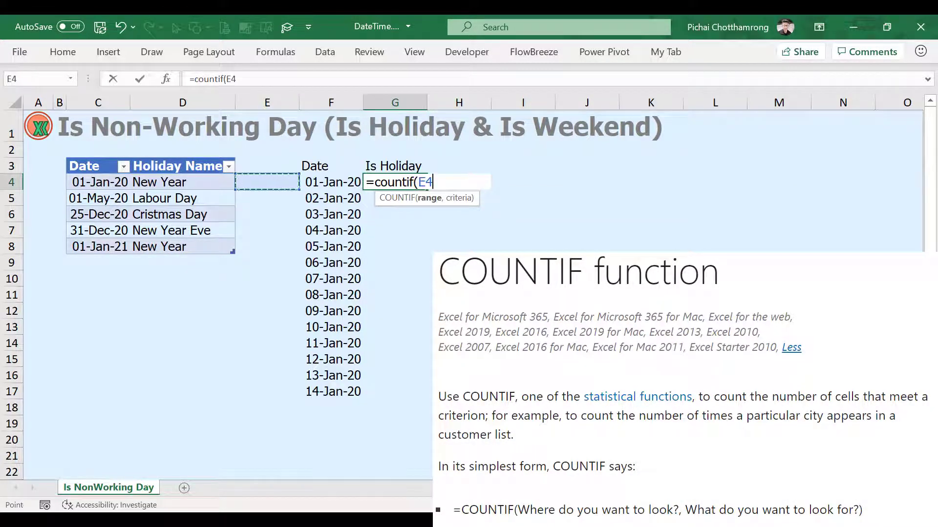
key(ctrl+shift+Down)
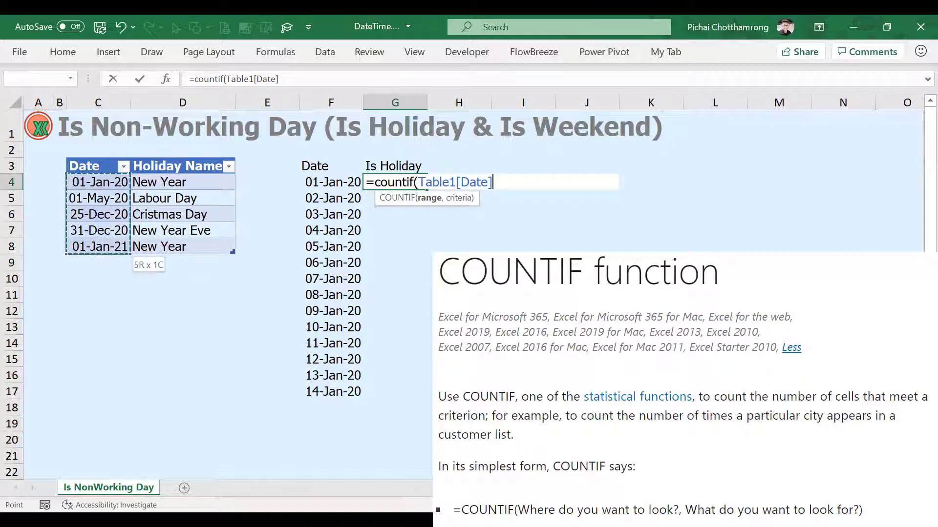
key(BackSpace)
key(BackSpace)
key(BackSpace)
key(BackSpace)
key(BackSpace)
key(BackSpace)
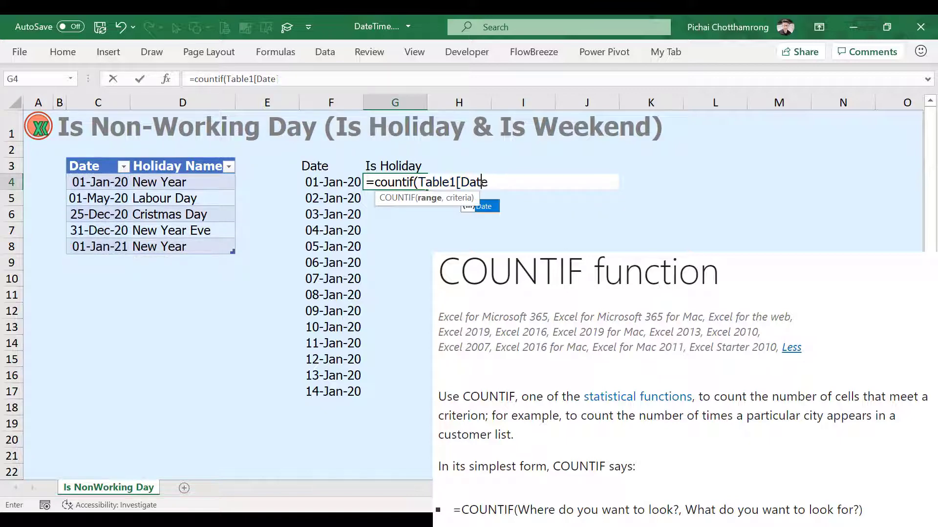
key(BackSpace)
key(BackSpace)
key(BackSpace)
key(BackSpace)
key(BackSpace)
key(BackSpace)
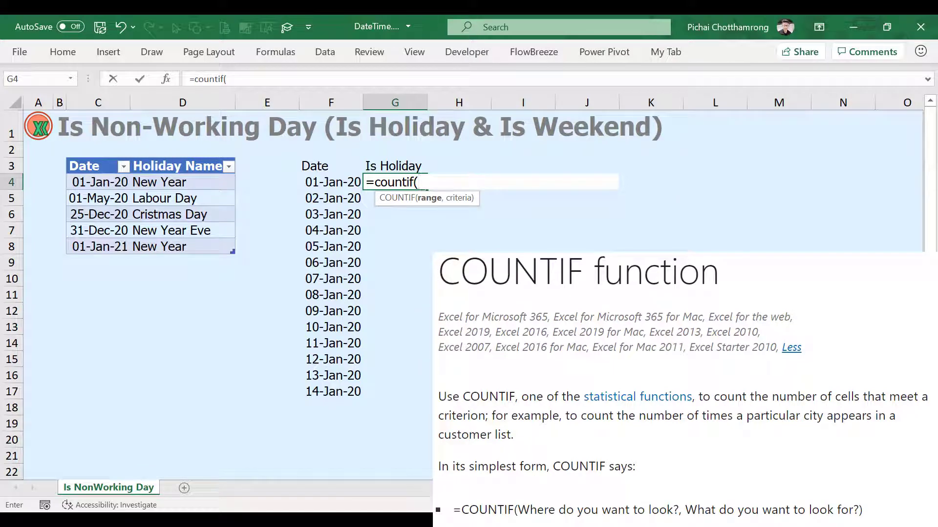
text(Ho)
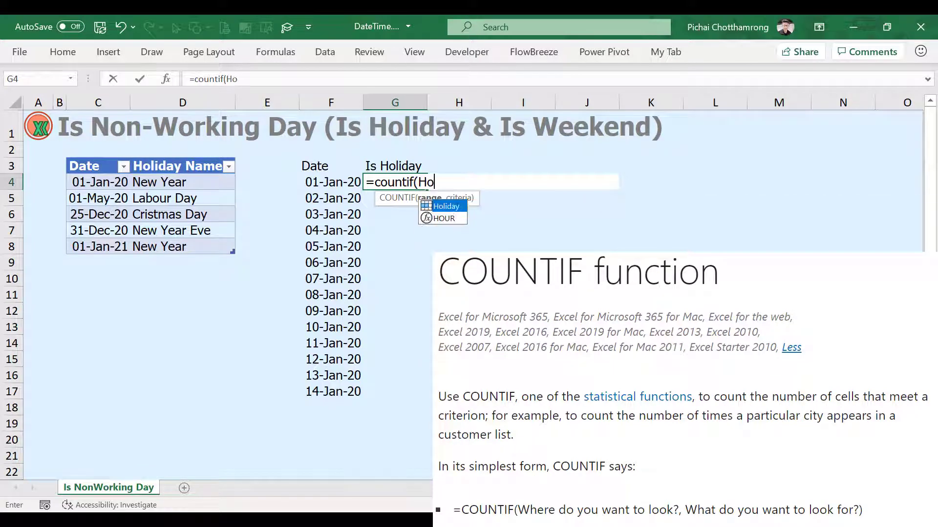
text(liday)
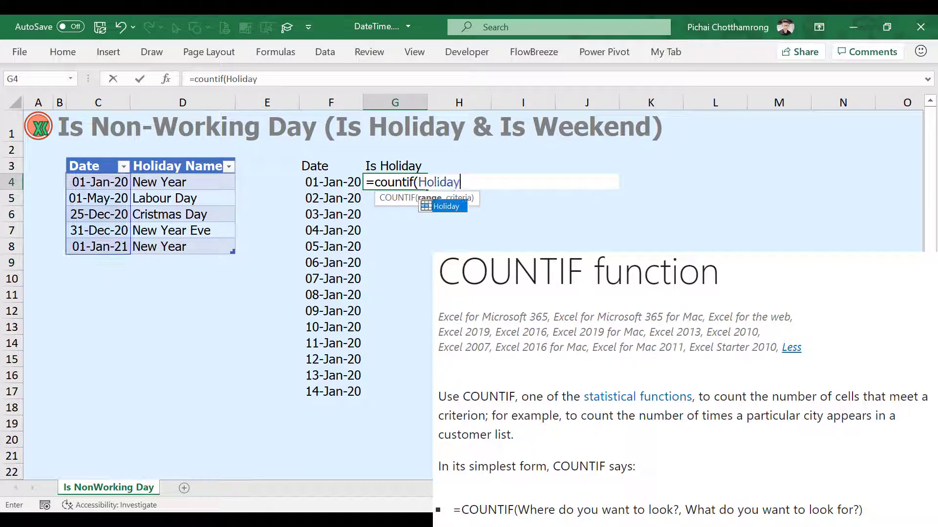
text(,)
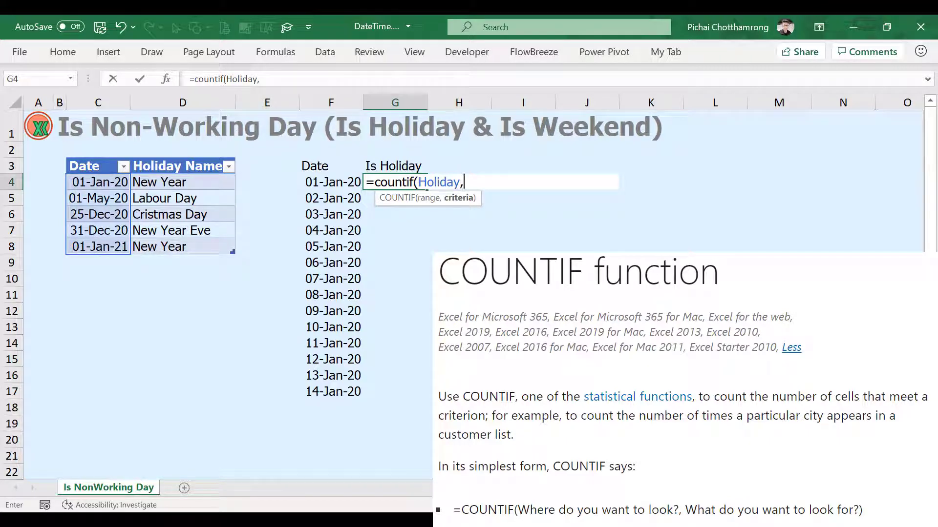
key(Left)
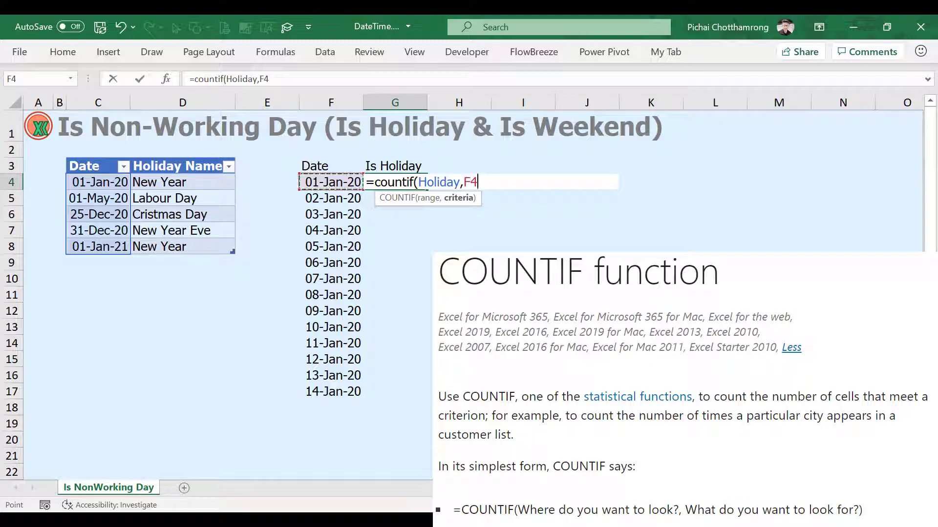
text())
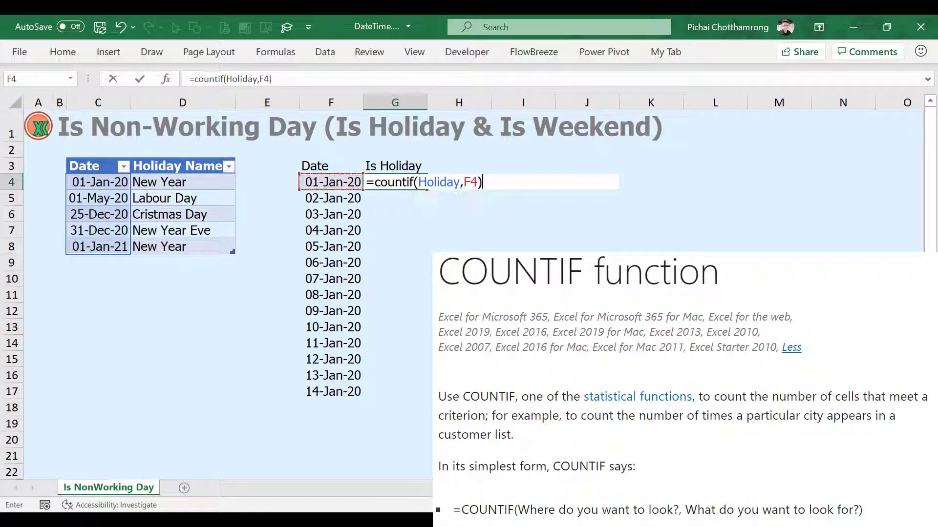
key(Return)
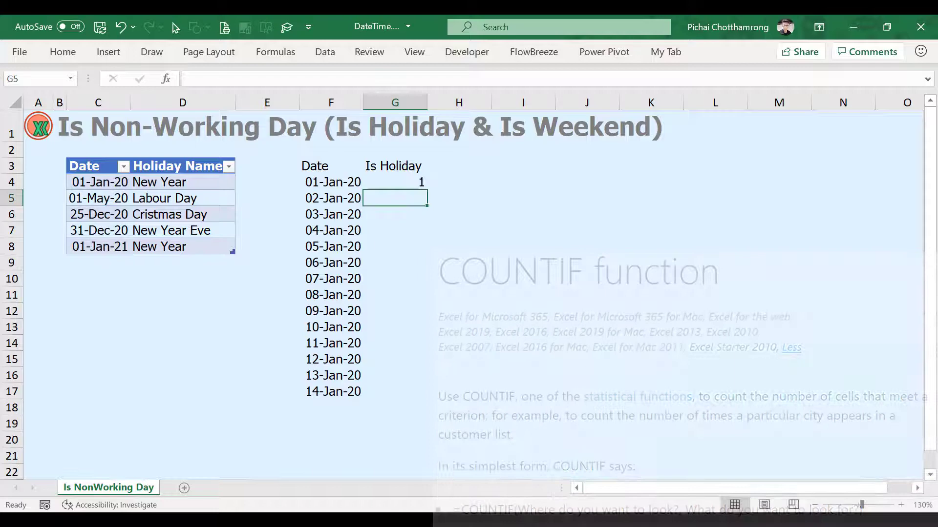
Reopen G4's formula for editing with the cursor before F4.
key(Up)
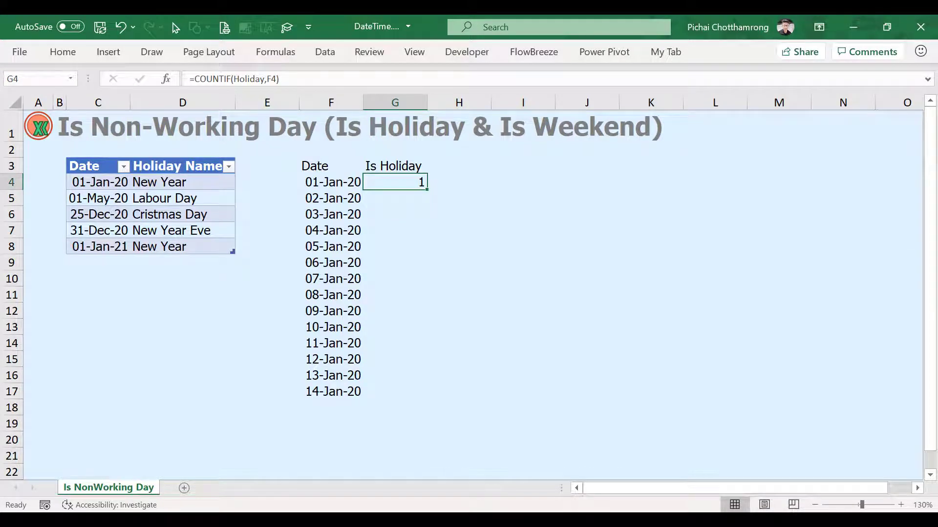
key(F2)
key(Left)
key(Left)
key(Left)
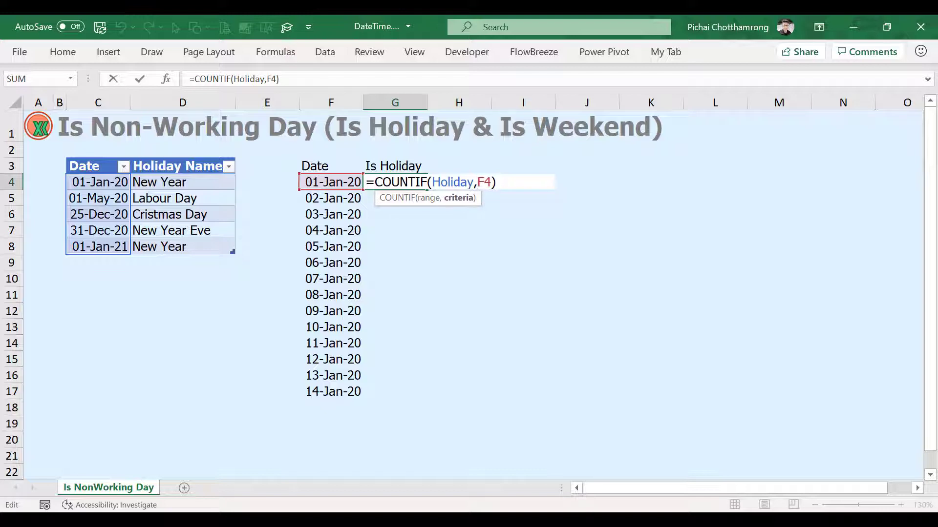
Change G4 to =COUNTIF(Holiday,$F4) and fill it down through G17.
text($)
key(Return)
click(395, 182)
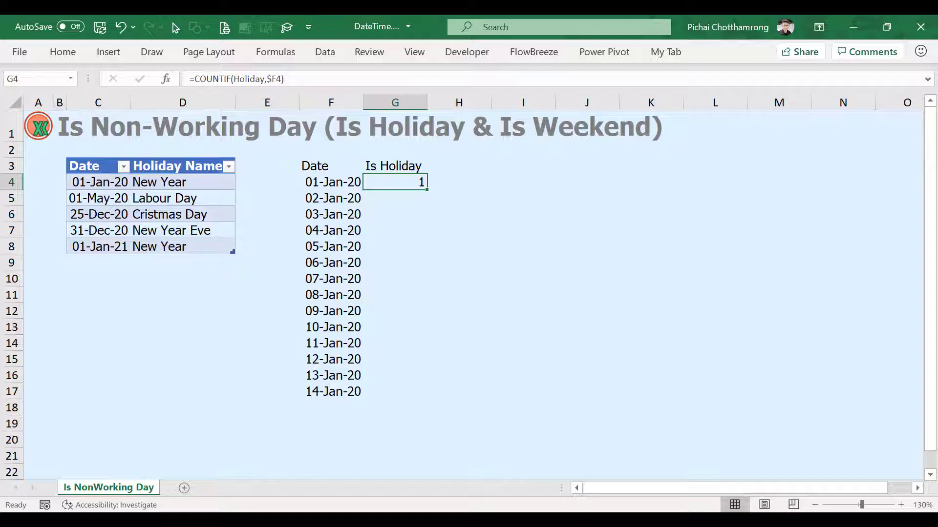
drag(395, 182, 395, 391)
key(ctrl+d)
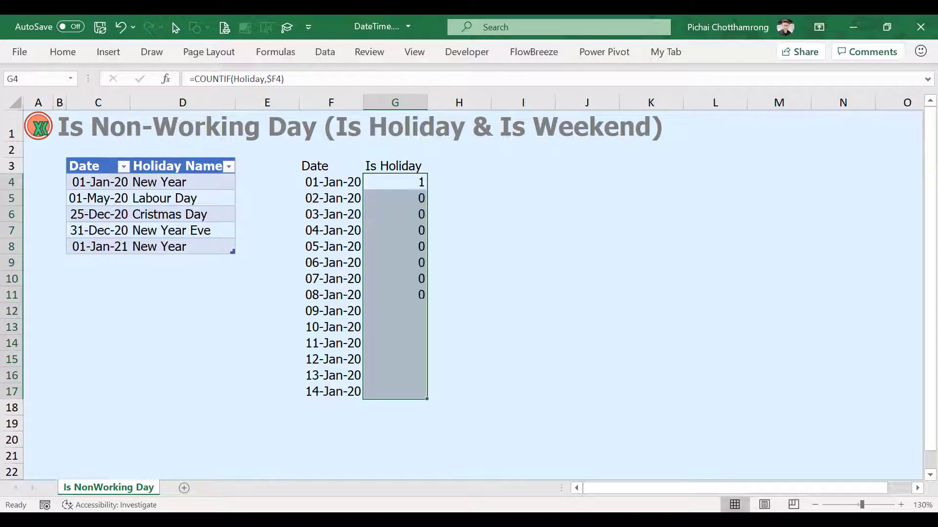
Check the 01-Jan-20 date and its 1 flag, then move below the holiday table.
click(331, 182)
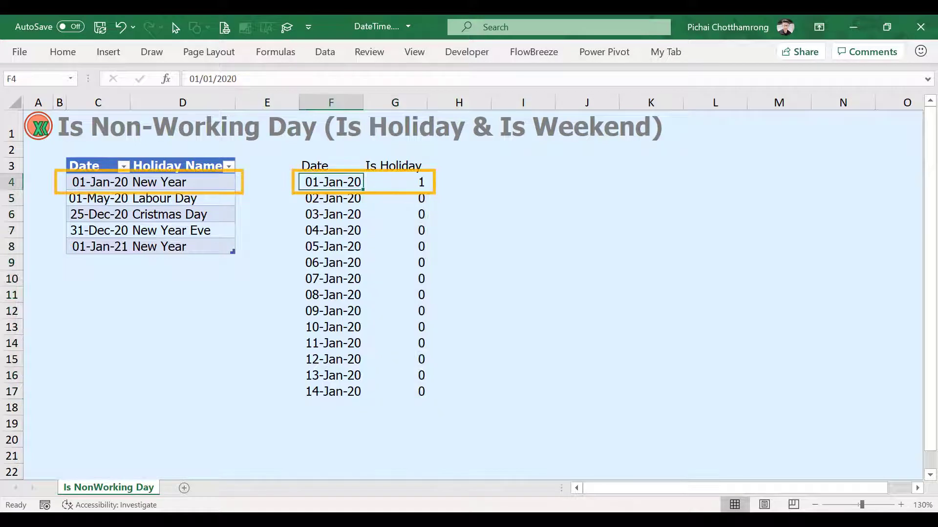
click(395, 182)
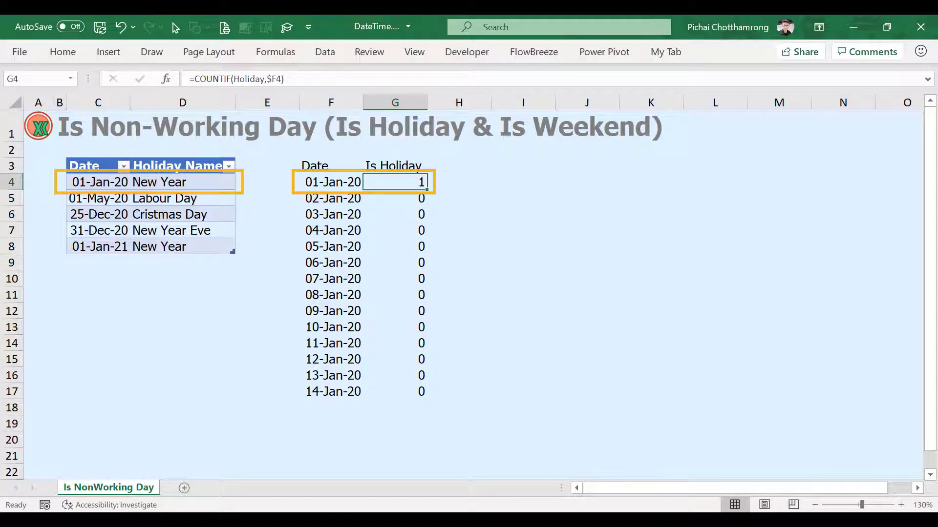
key(Left)
key(Left)
key(Left)
key(Left)
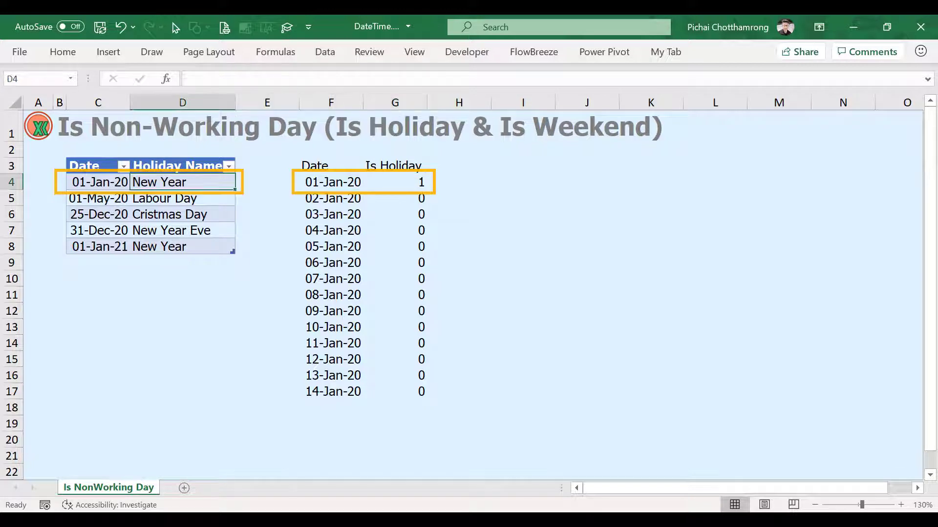
key(Down)
key(Down)
key(Down)
key(Down)
key(Down)
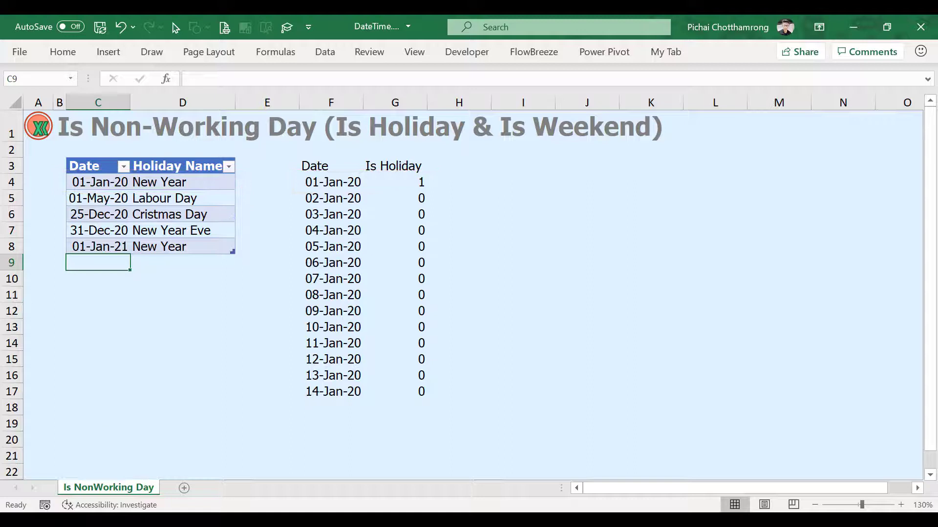
Add 05-Jan-20 as a test holiday below the table and check its flag.
text(5/1)
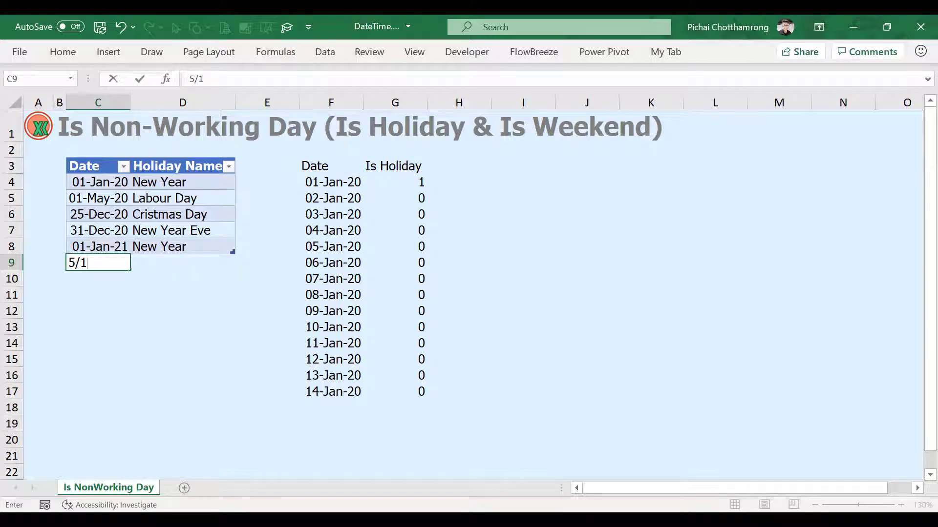
key(Return)
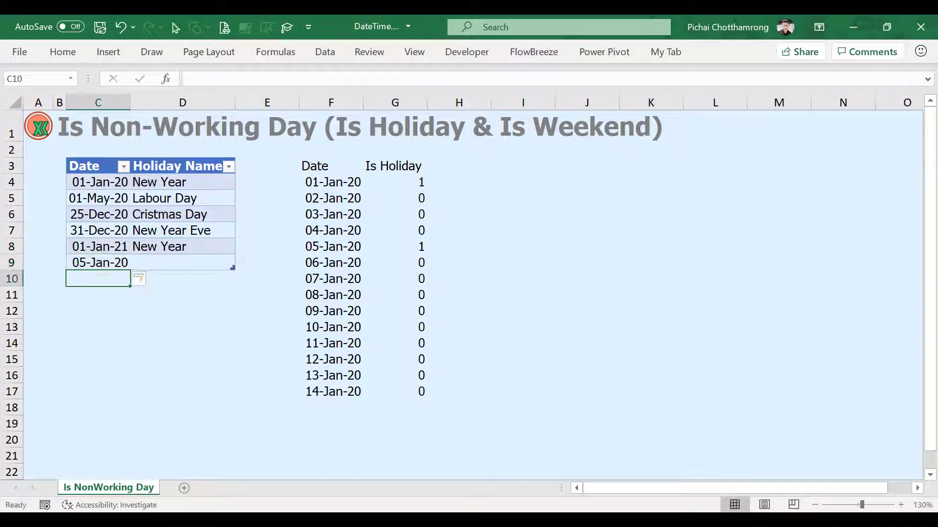
key(Up)
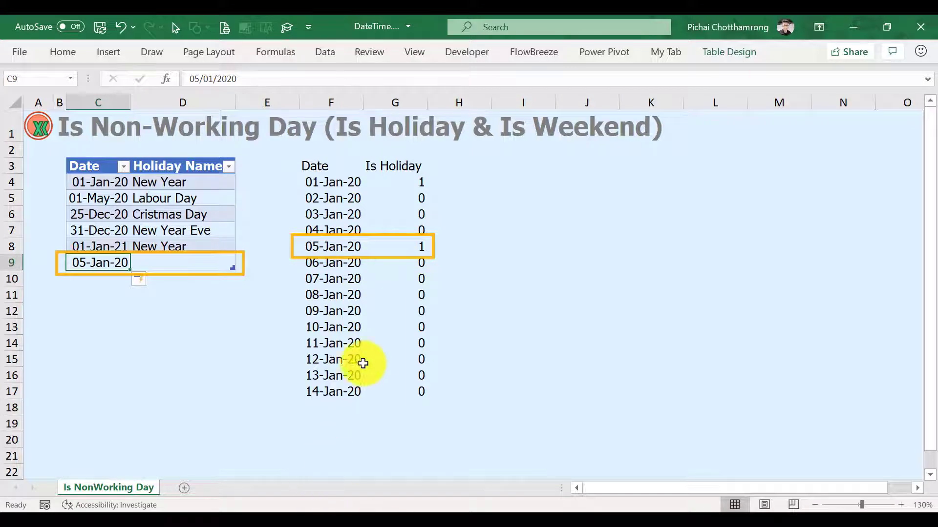
drag(421, 245, 355, 245)
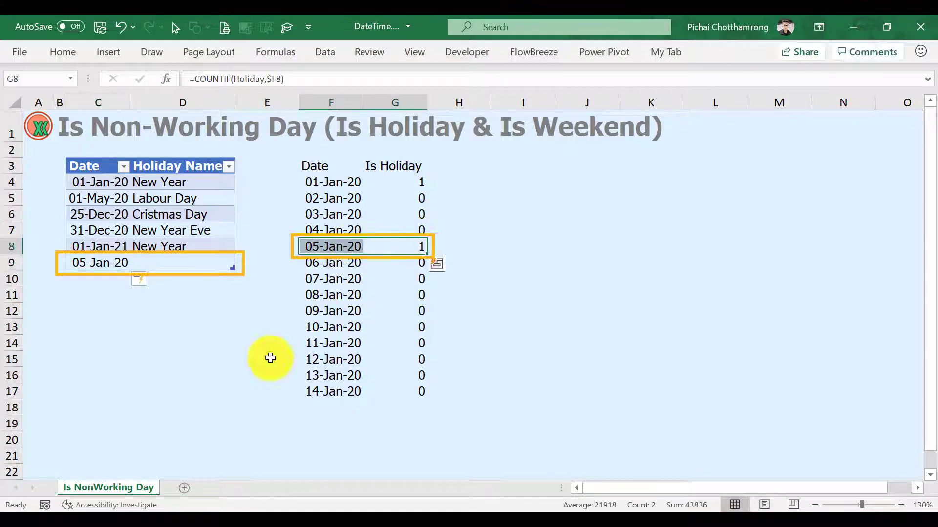
Undo the 05-Jan-20 entry and the table's expansion to row 9.
click(117, 261)
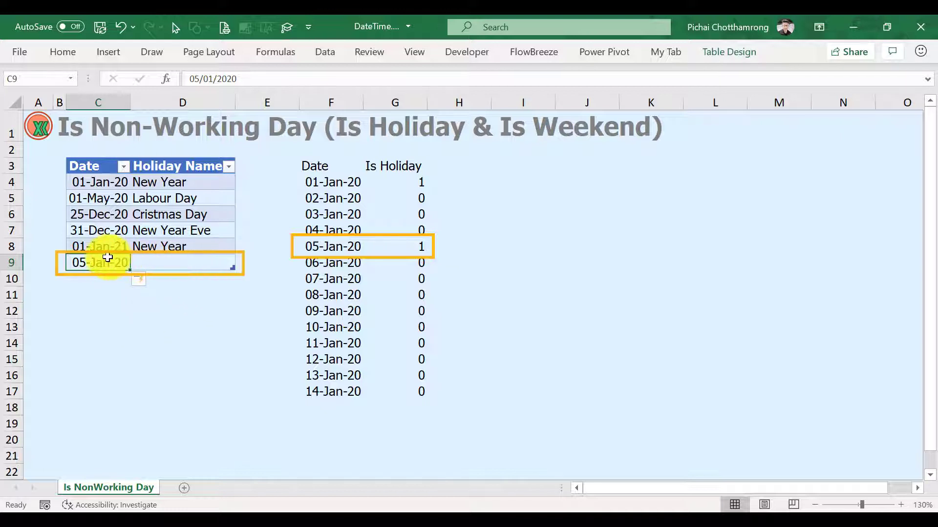
click(120, 30)
click(120, 29)
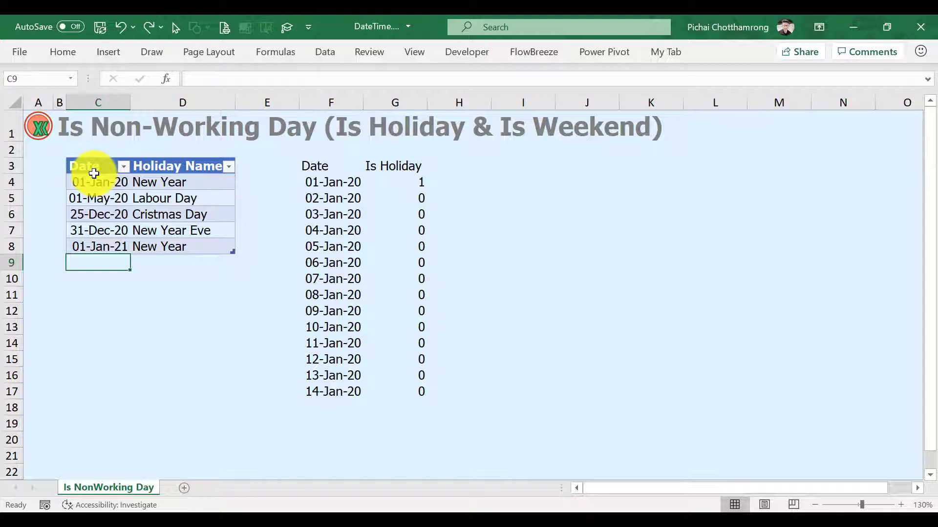
Copy the =COUNTIF(Holiday,$F4) formula text from G4.
click(94, 173)
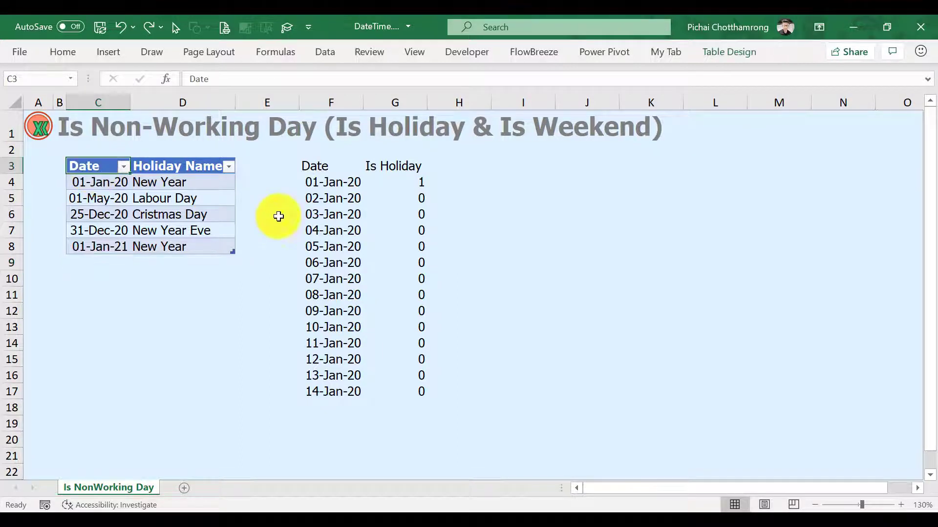
click(393, 185)
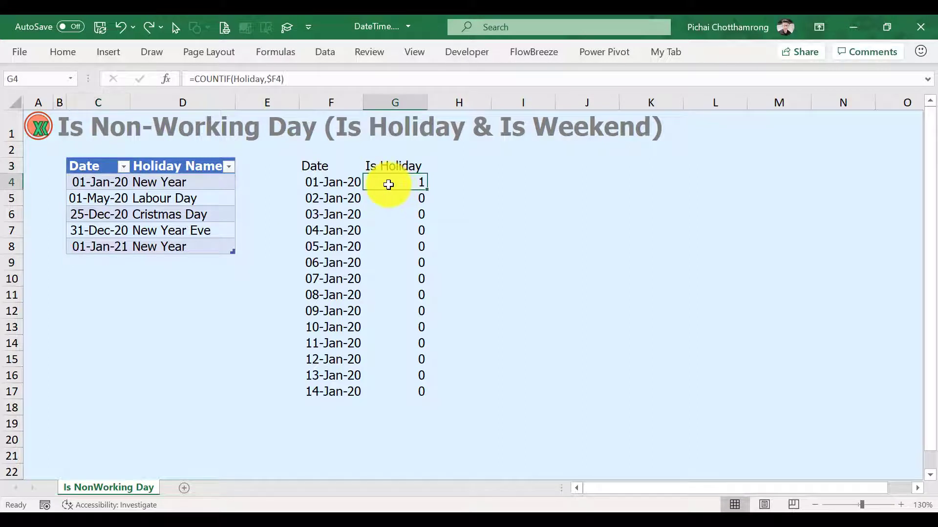
key(F2)
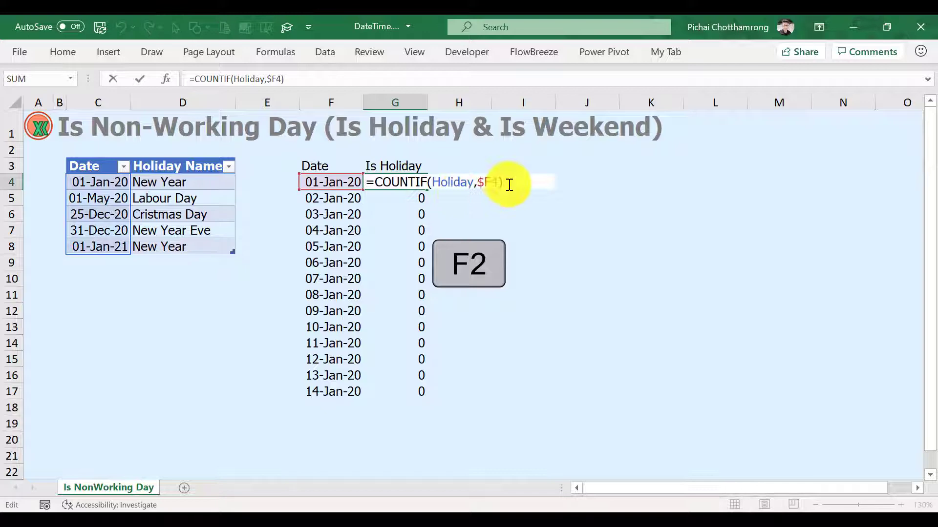
drag(509, 184, 359, 180)
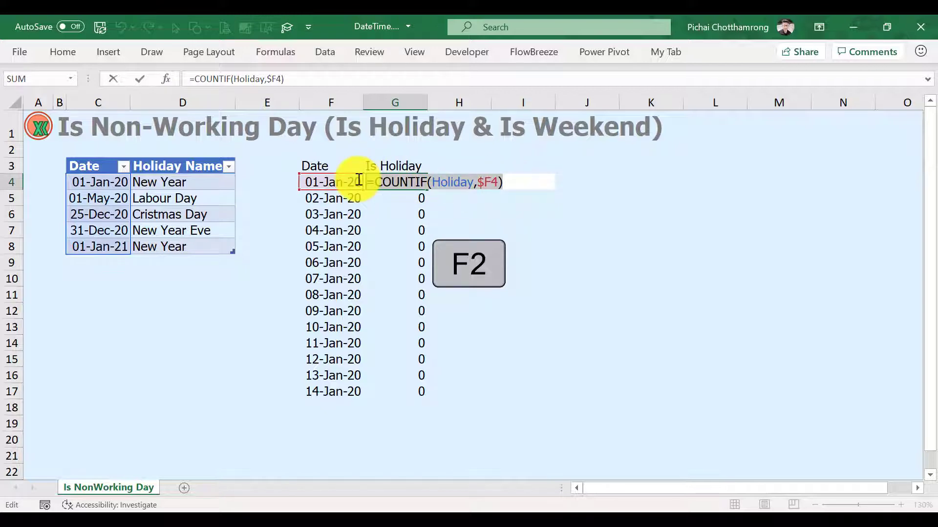
right_click(402, 181)
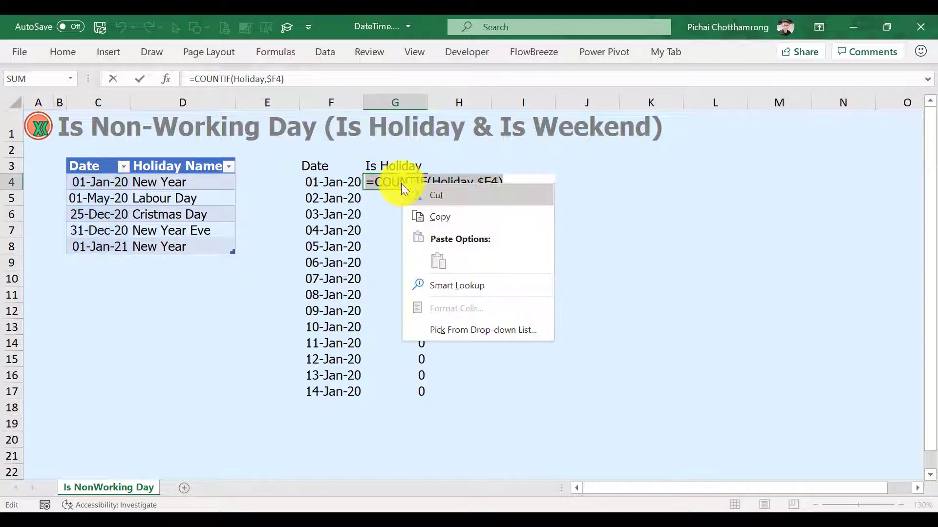
click(435, 215)
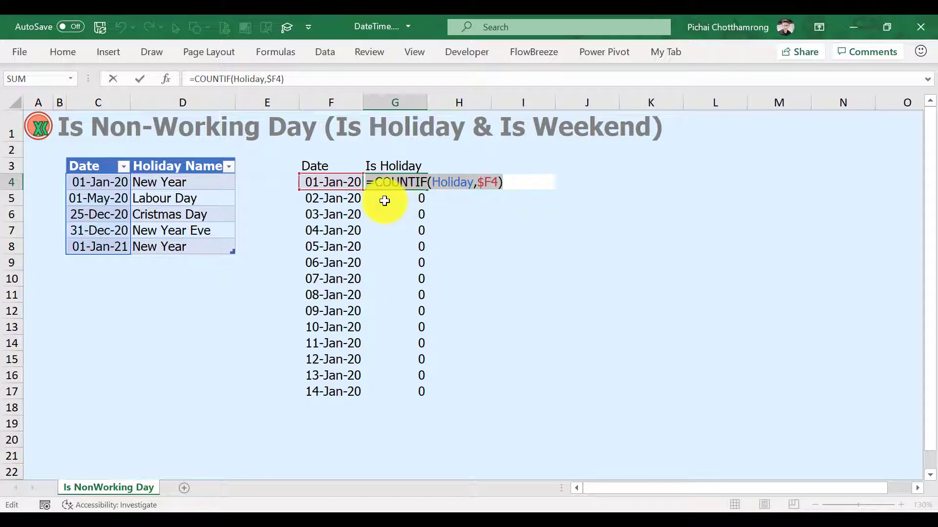
Leave G4 unchanged and select the dates F4:F17.
key(Escape)
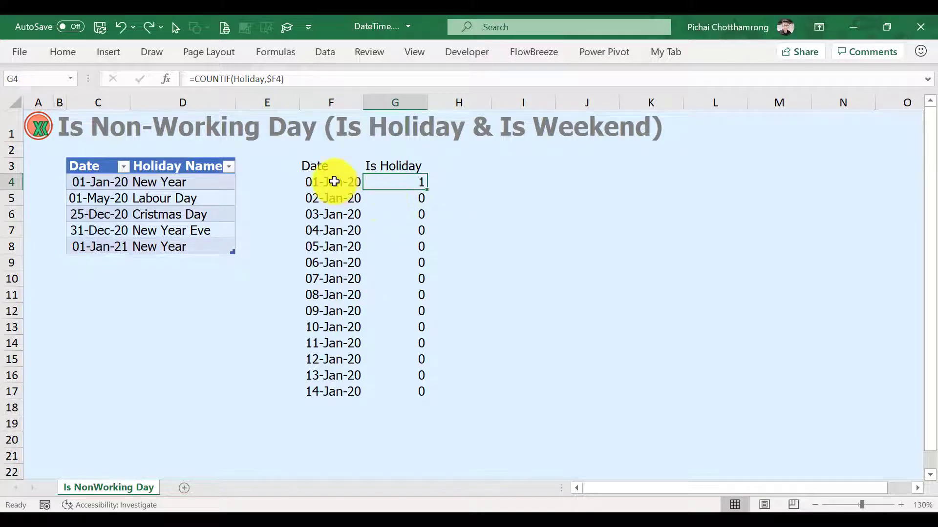
click(334, 182)
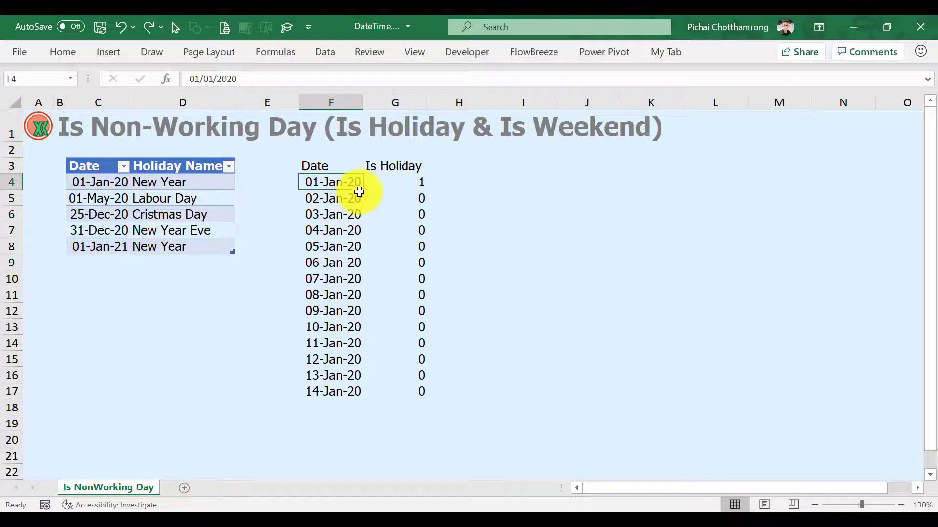
drag(350, 183, 341, 391)
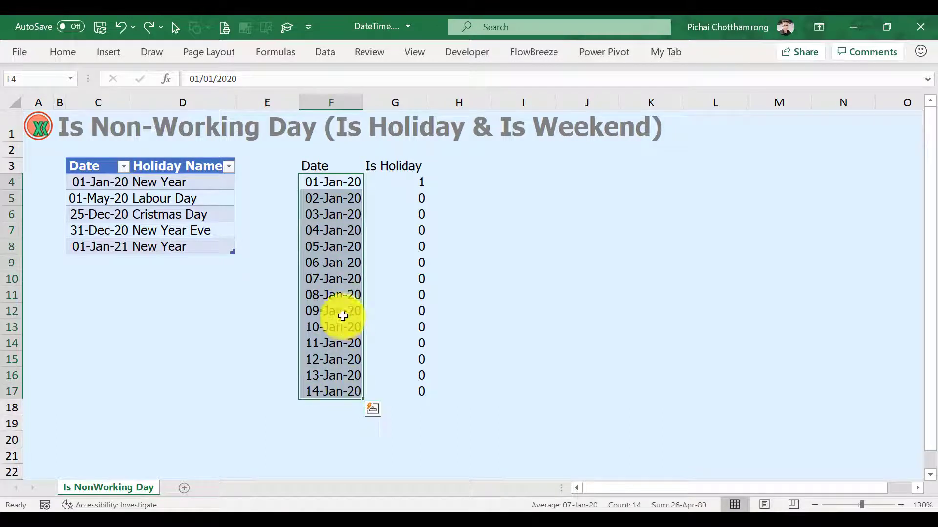
Start a New Rule of type 'Use a formula to determine which cells to format'.
click(66, 46)
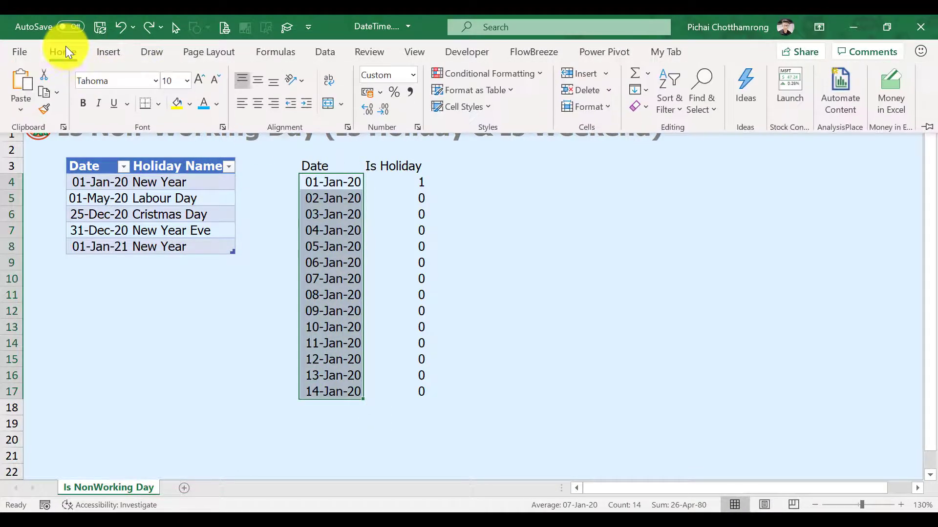
click(517, 72)
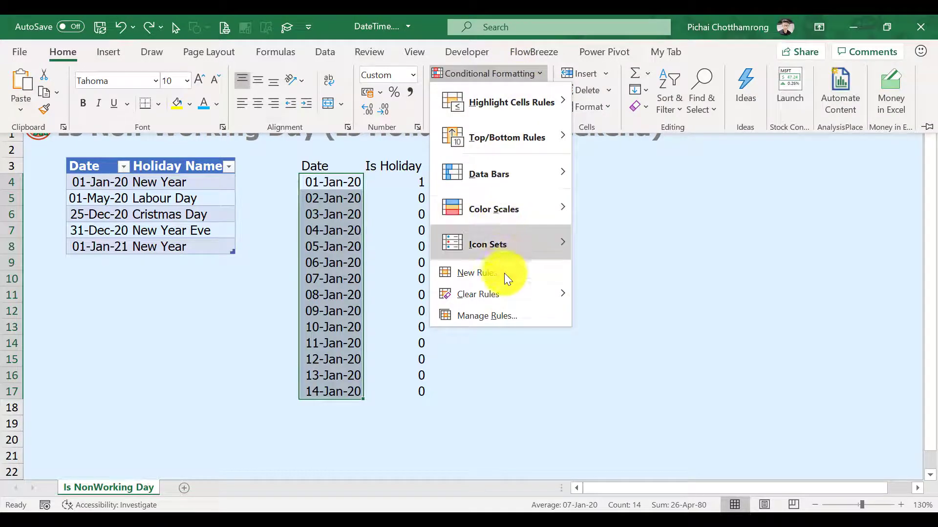
click(504, 276)
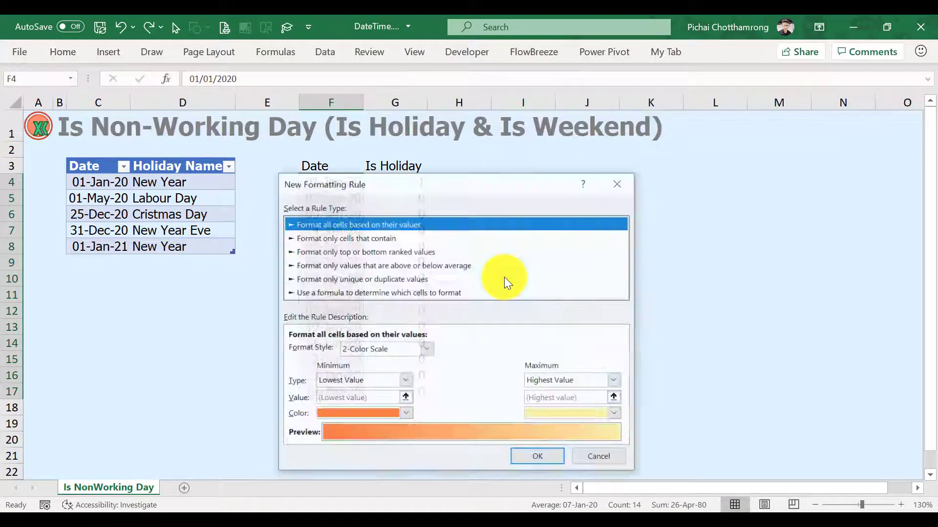
click(453, 293)
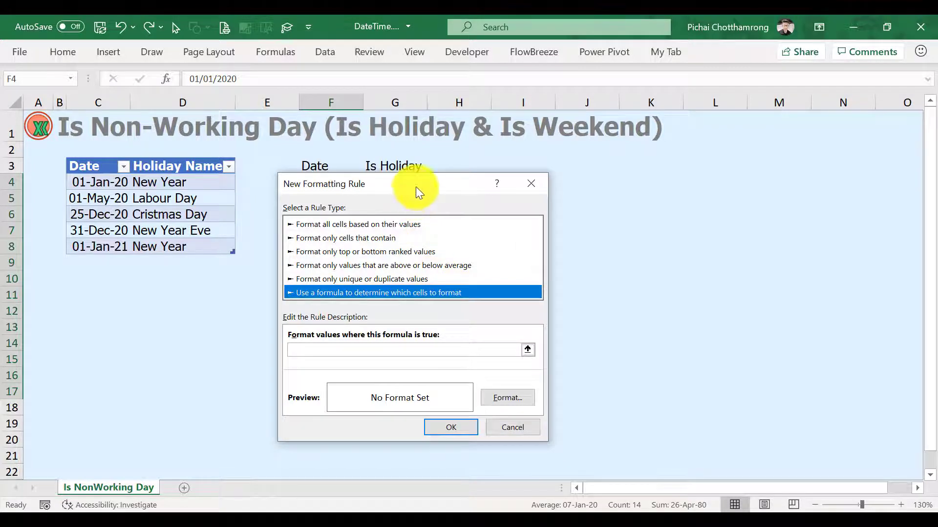
Paste =COUNTIF(Holiday,$F4) as the rule's formula.
drag(415, 186, 570, 154)
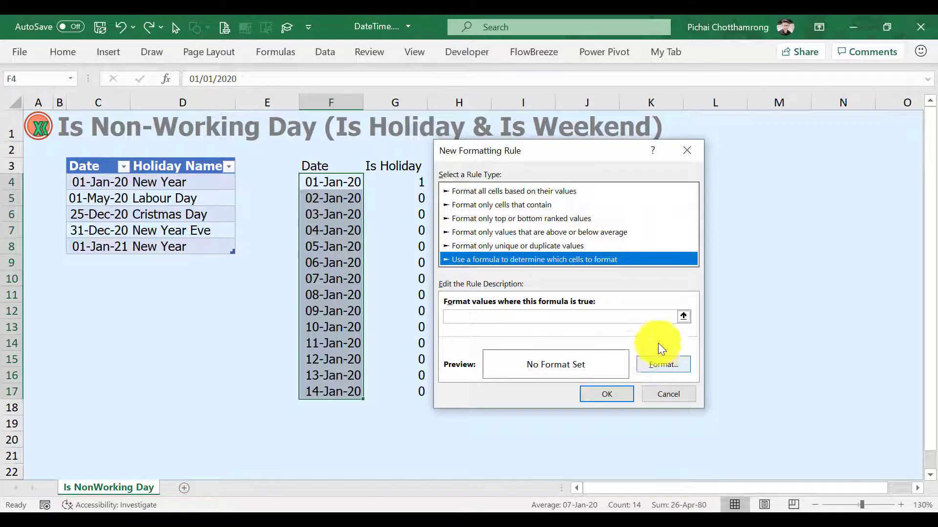
click(655, 317)
right_click(505, 316)
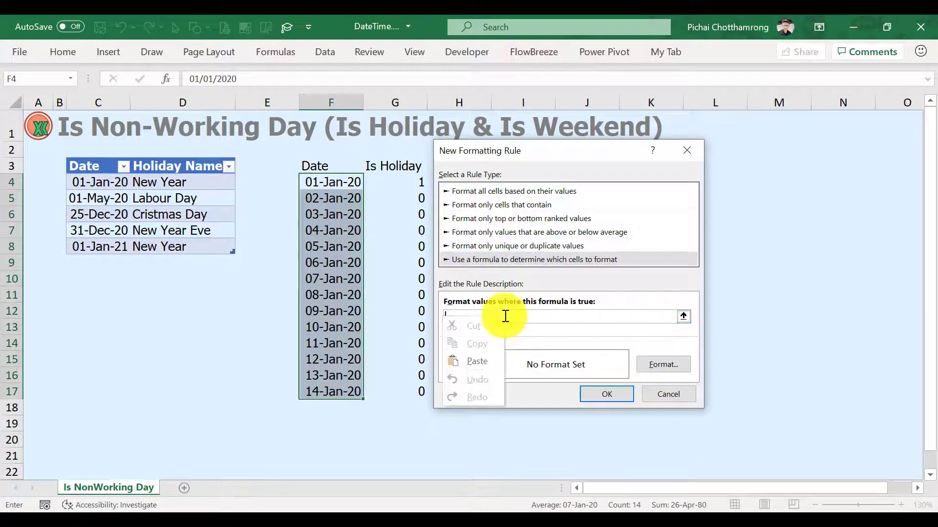
click(479, 359)
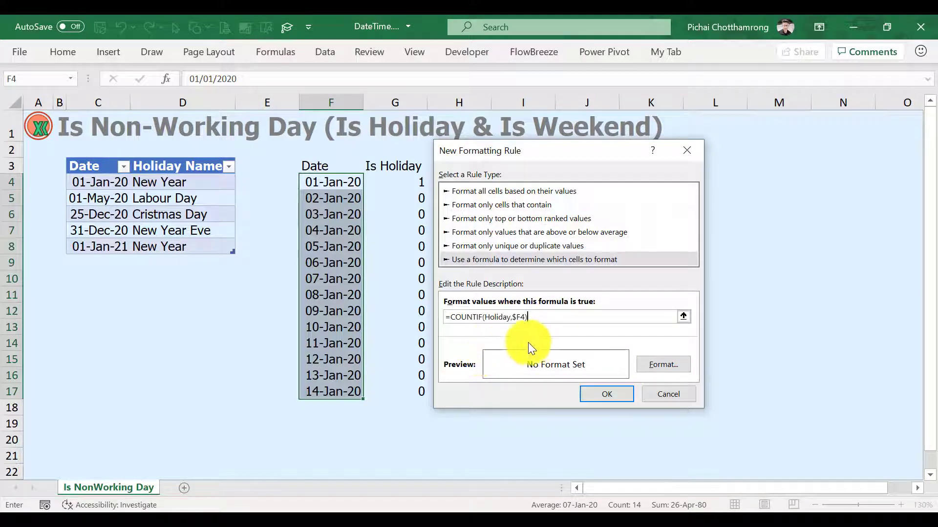
Give the rule a light peach fill and apply it, shading 01-Jan-20 in F4:F17.
click(658, 368)
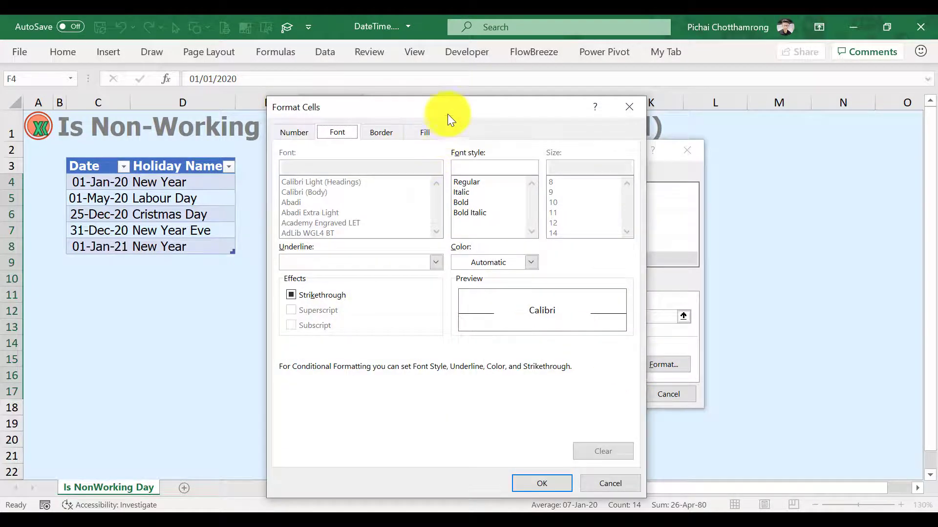
drag(447, 113, 564, 81)
click(542, 100)
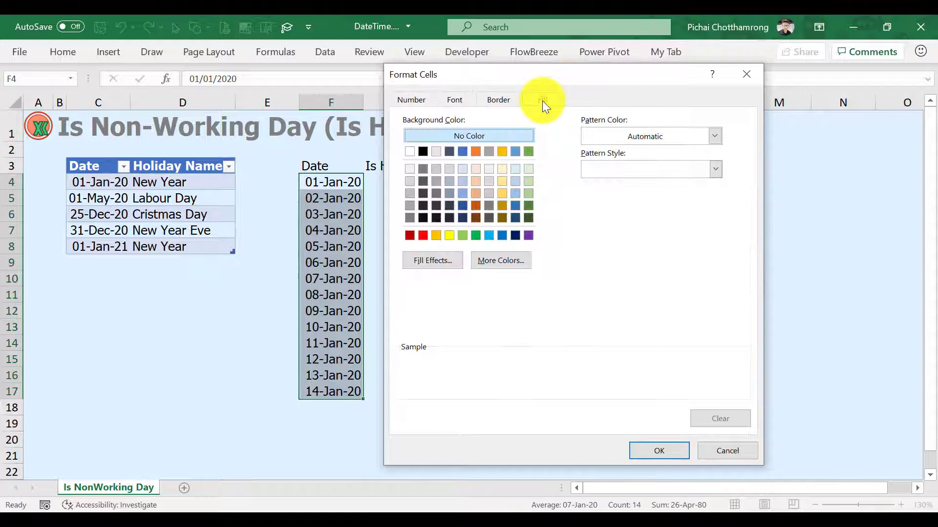
click(474, 172)
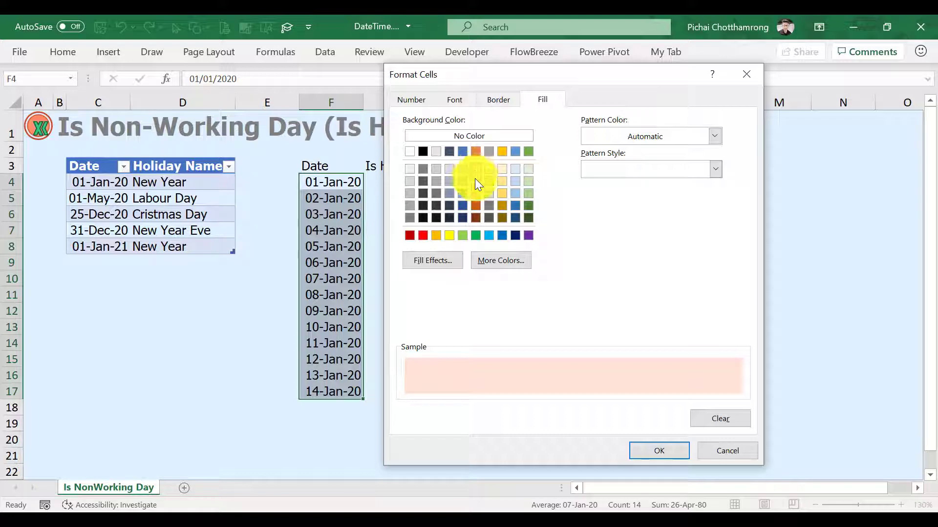
click(476, 181)
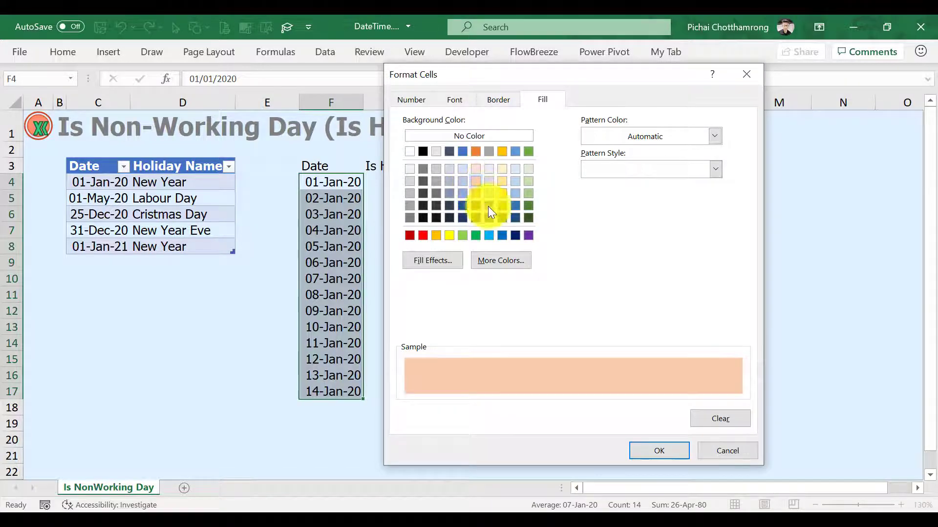
click(640, 448)
click(604, 394)
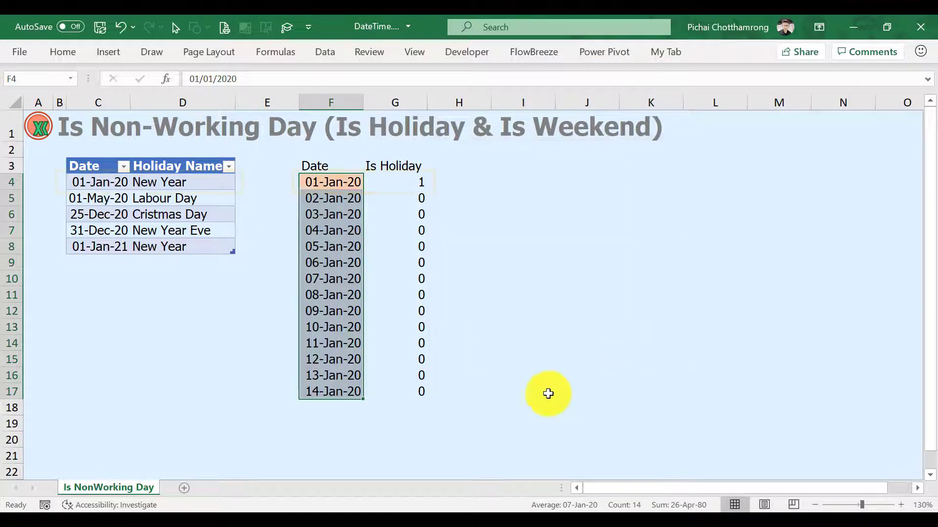
click(401, 264)
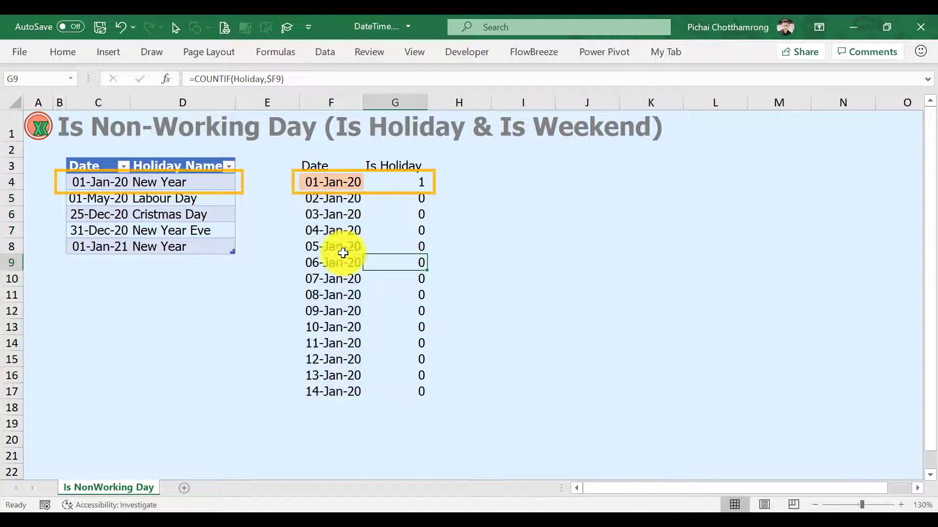
Add 05-Jan-20 as a holiday below the table.
click(98, 262)
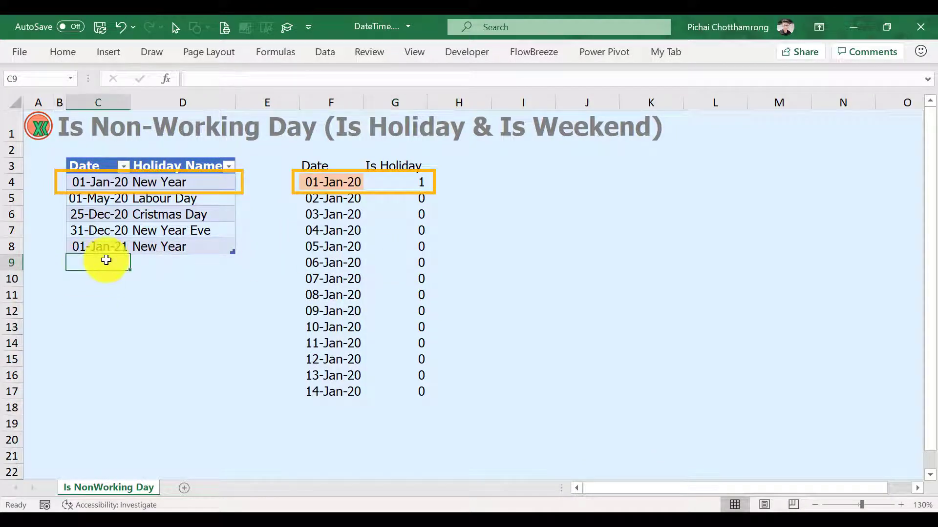
text(5/1)
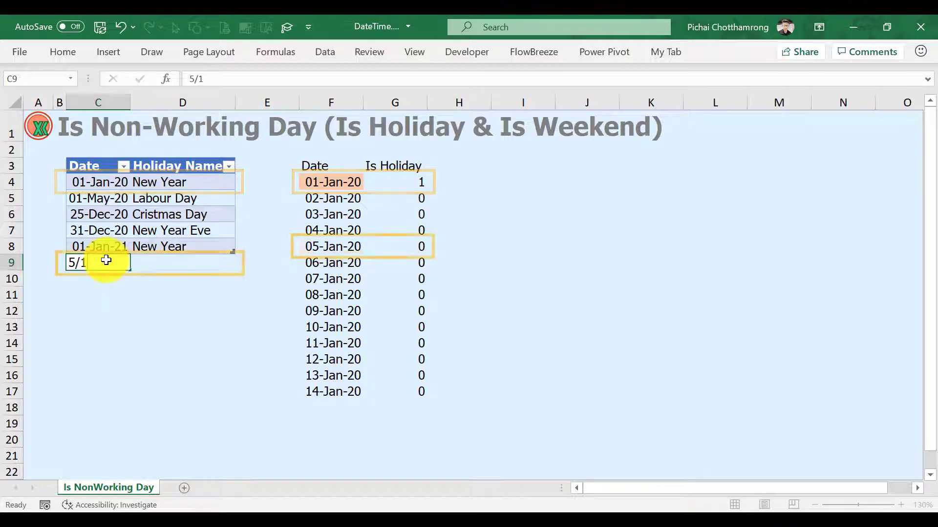
key(Return)
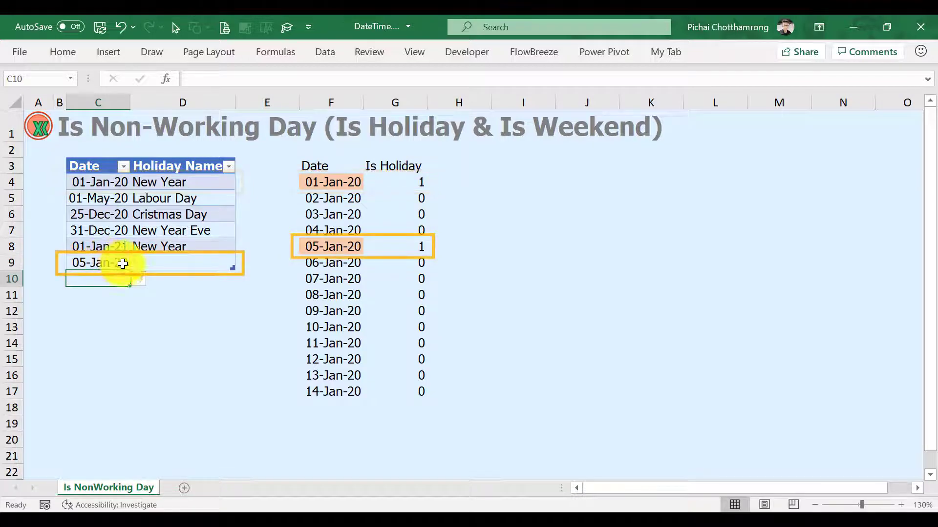
click(113, 203)
Test start dates 01-May-20 and 20-Dec in F4, then reset it to 01-Jan.
click(315, 182)
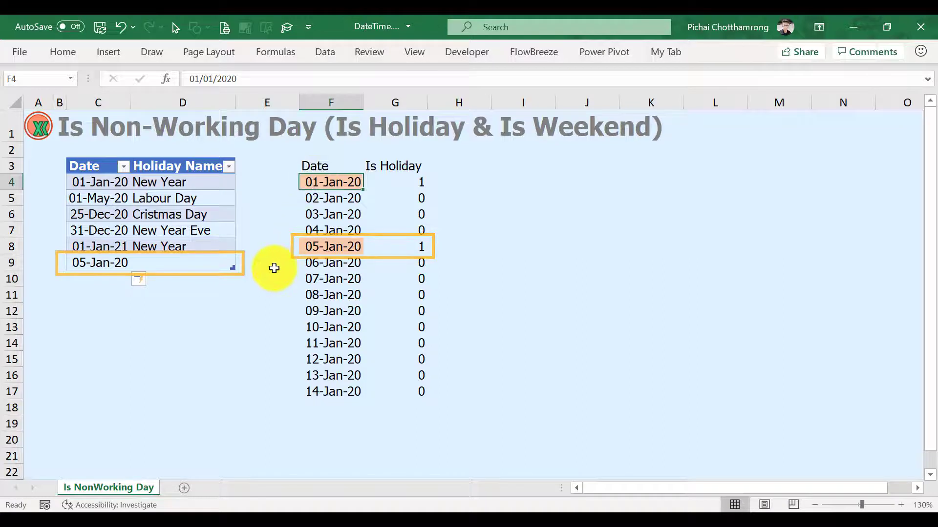
text(1/5)
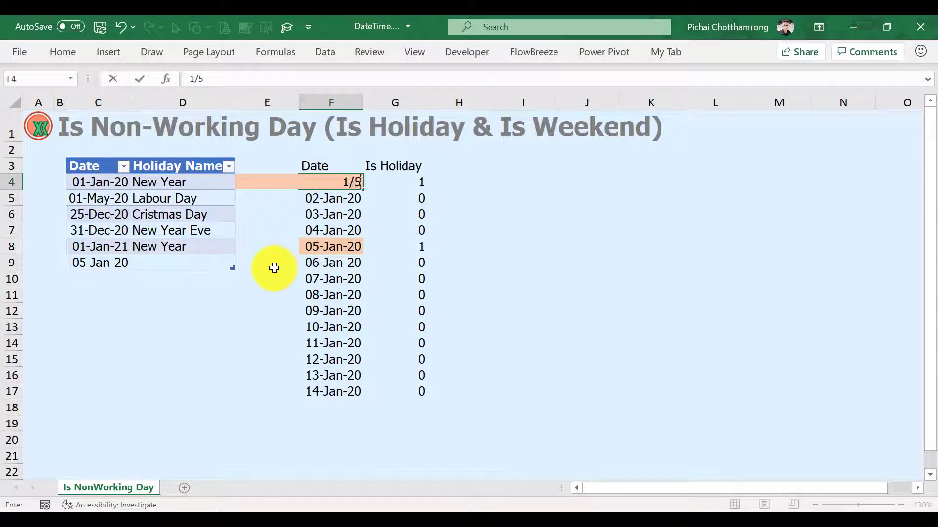
key(Return)
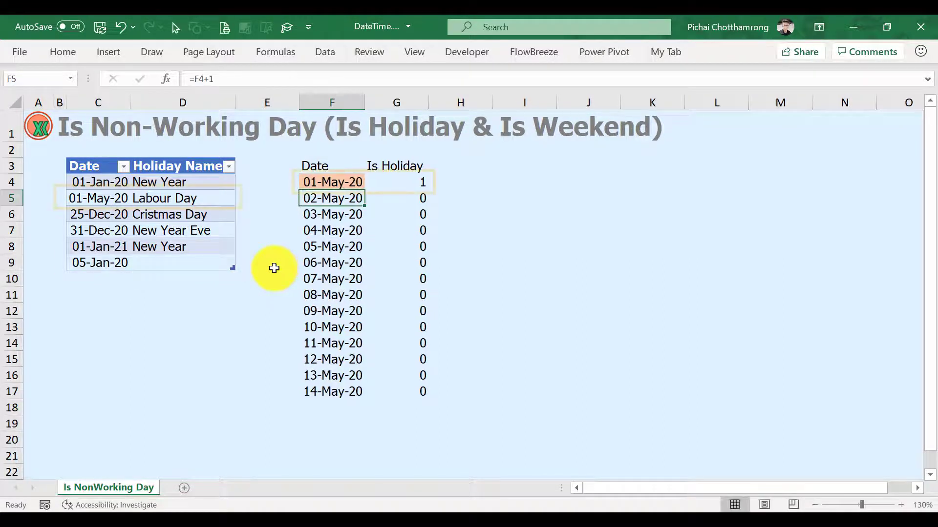
key(Up)
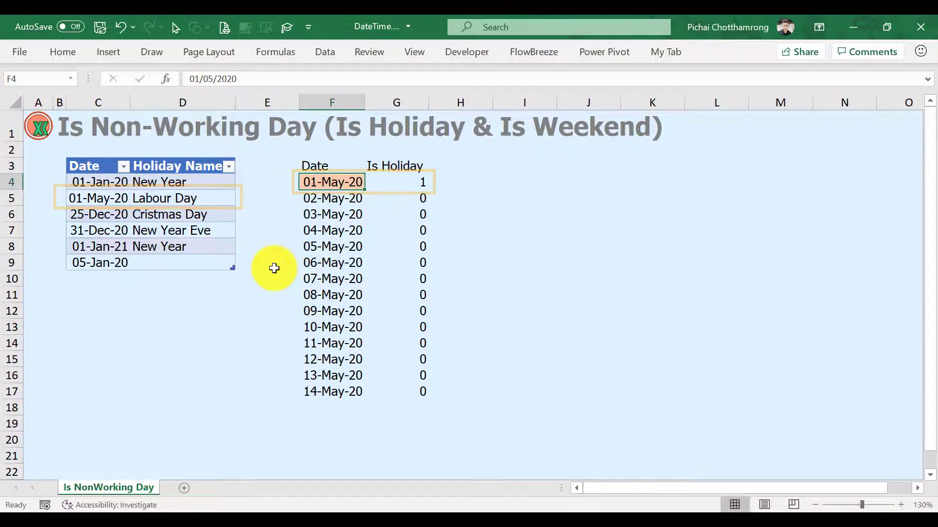
text(20/12)
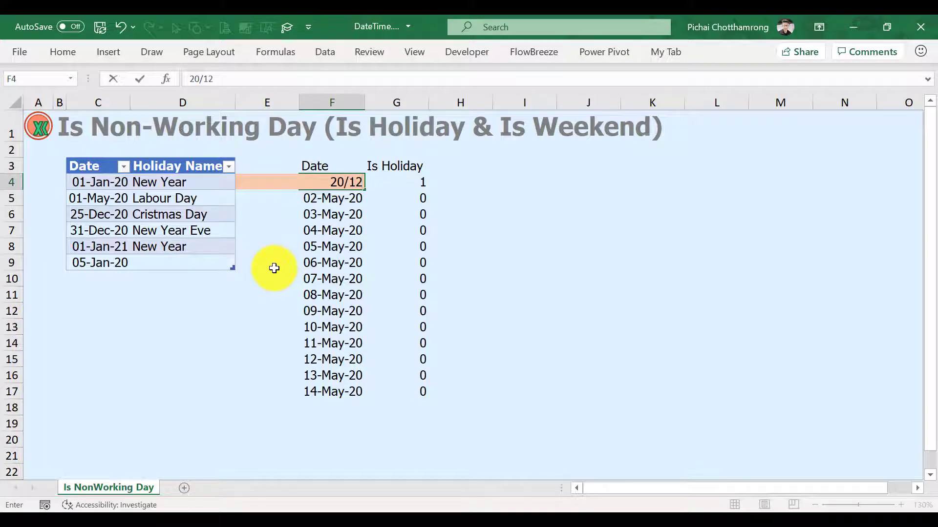
key(Return)
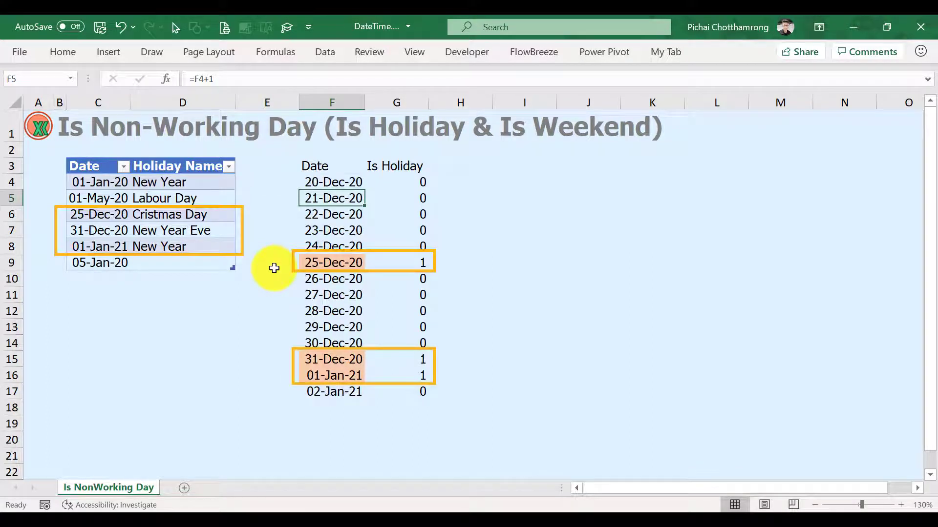
key(Up)
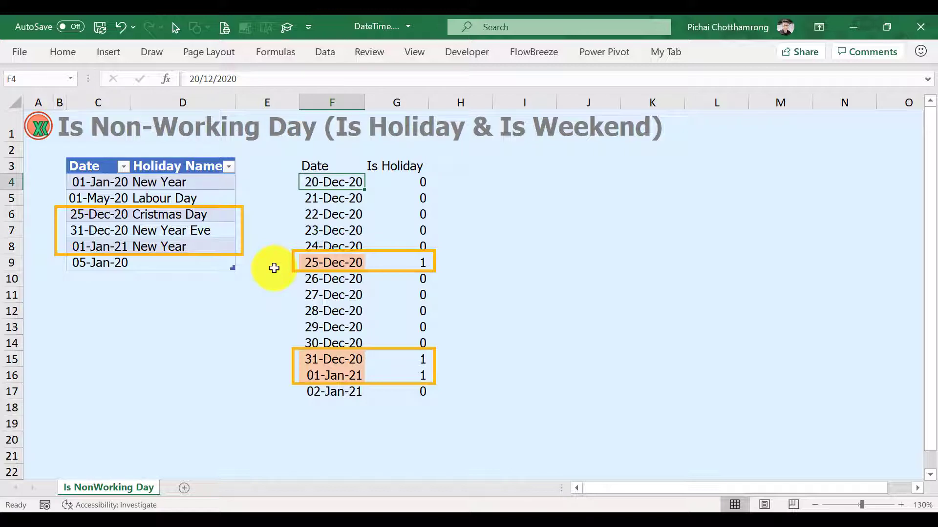
text(1/1)
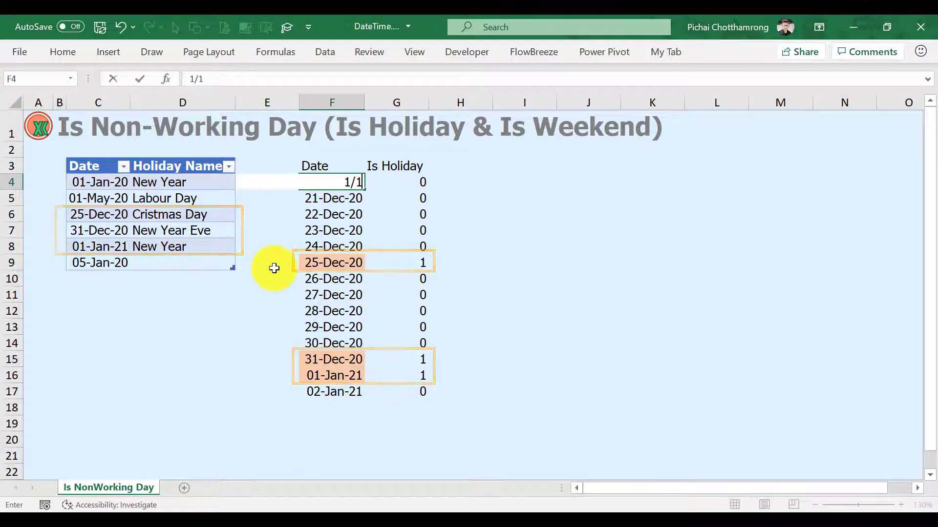
key(ctrl+Return)
Add a Formula heading in H3 and enter =FORMULATEXT(G4) in H4.
click(460, 166)
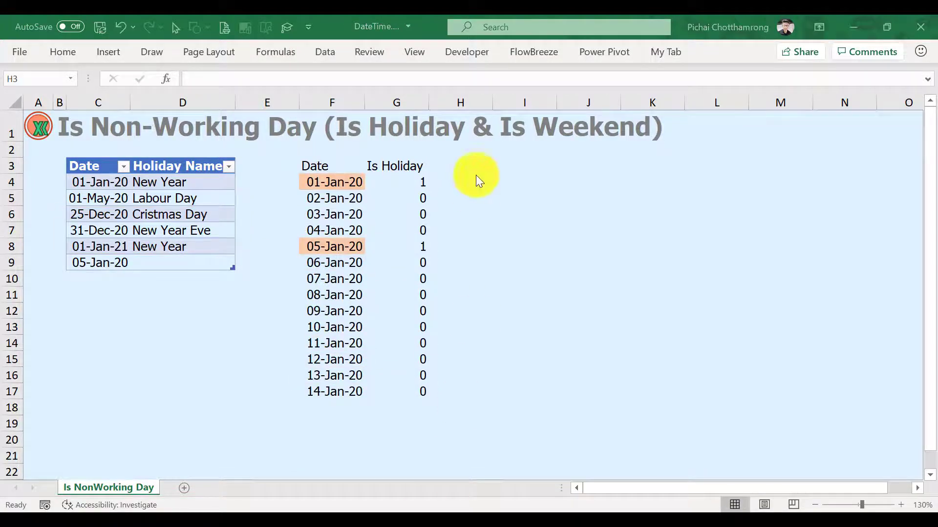
click(451, 161)
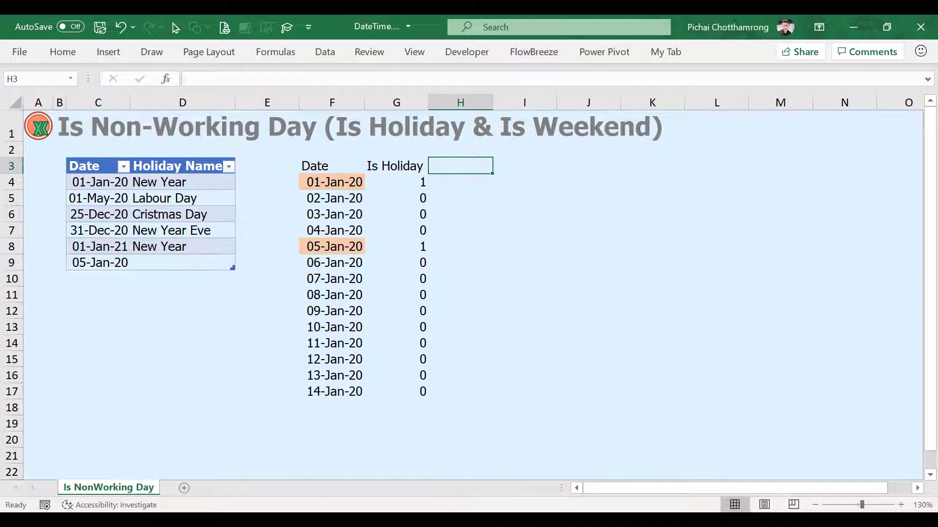
text(Formul)
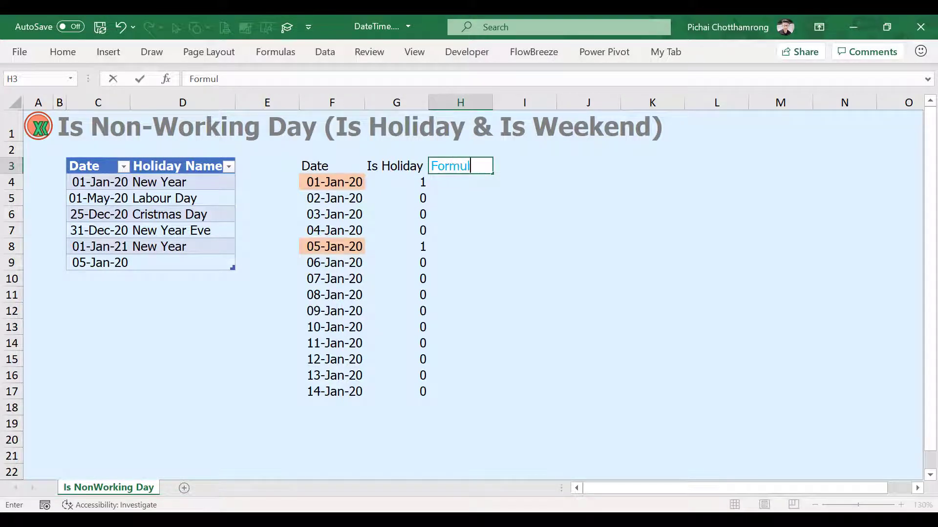
text(a)
key(Return)
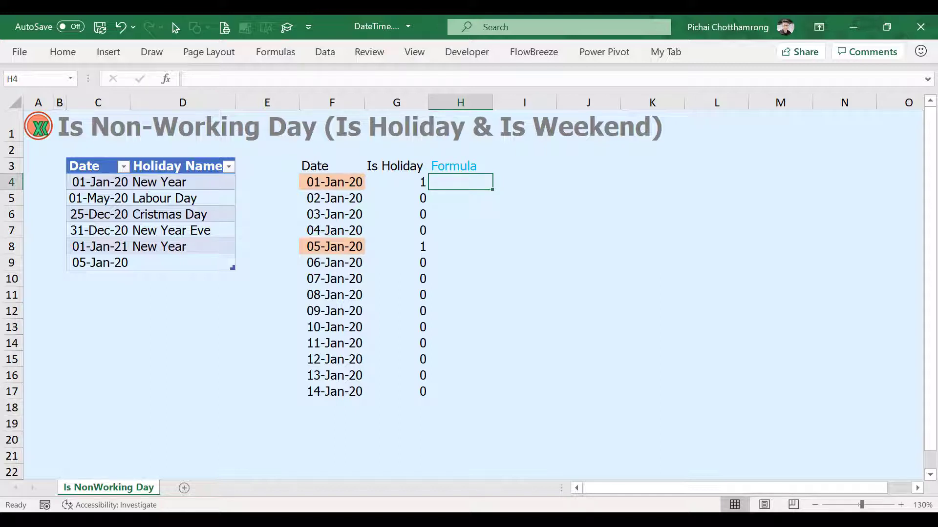
text(=)
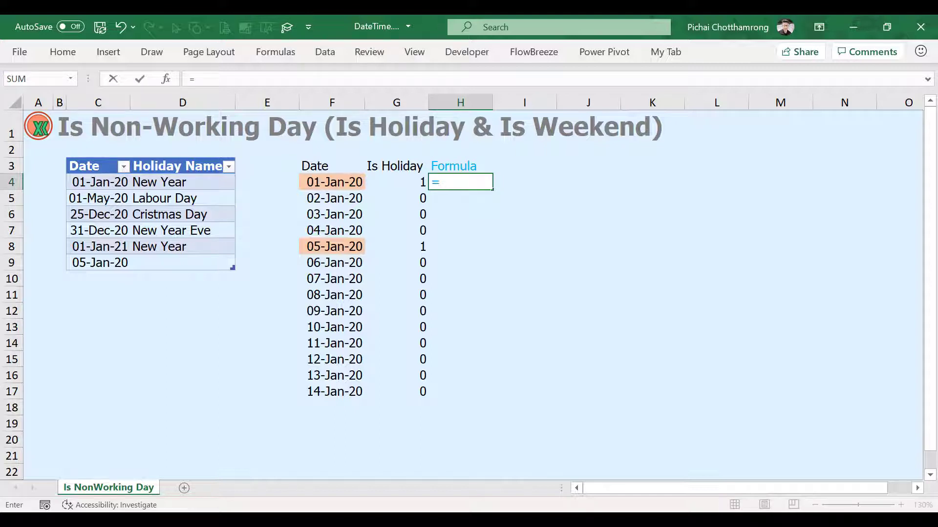
text(Form)
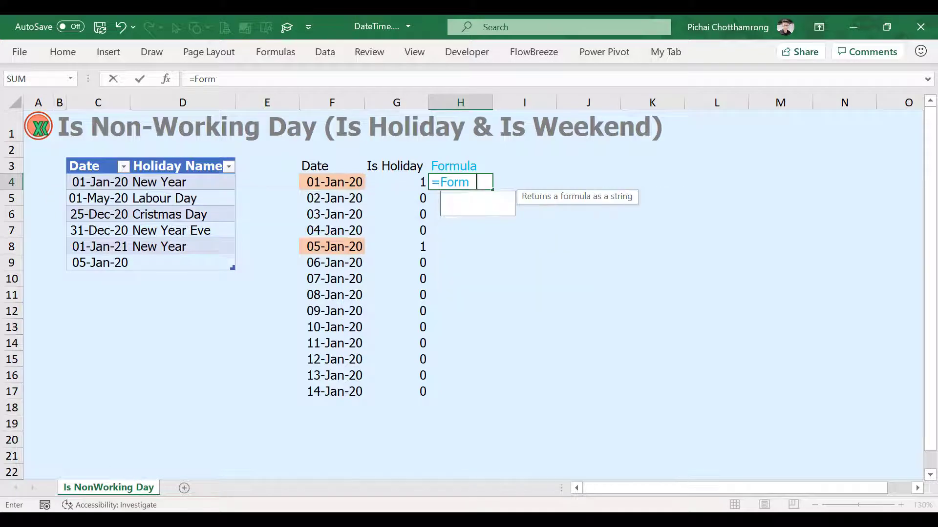
text(u)
key(Tab)
key(Left)
key(Return)
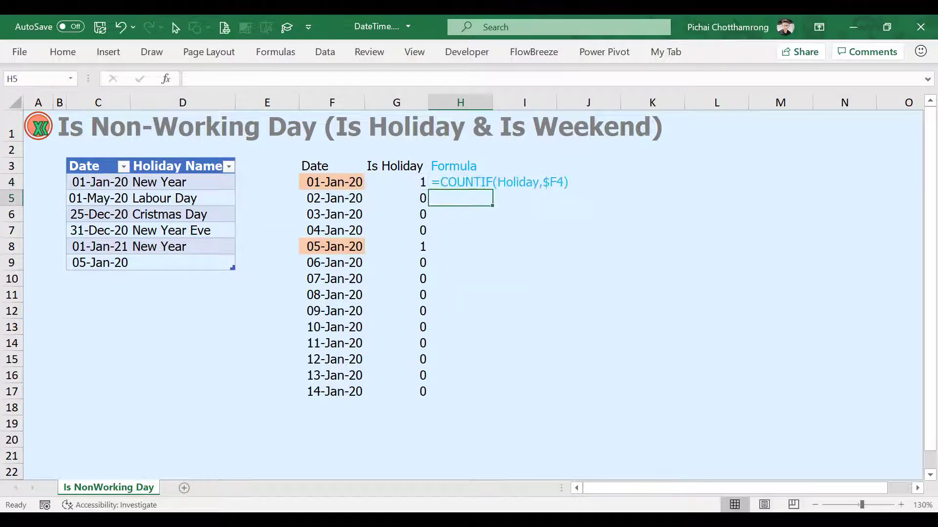
Fill the FORMULATEXT formula down to H17, then autofit column H and undo the widening.
key(Up)
key(shift+Down)
key(shift+Down)
key(shift+Down)
key(shift+Down)
key(shift+Down)
key(shift+Down)
key(shift+Down)
key(shift+Down)
key(shift+Down)
key(shift+Down)
key(shift+Down)
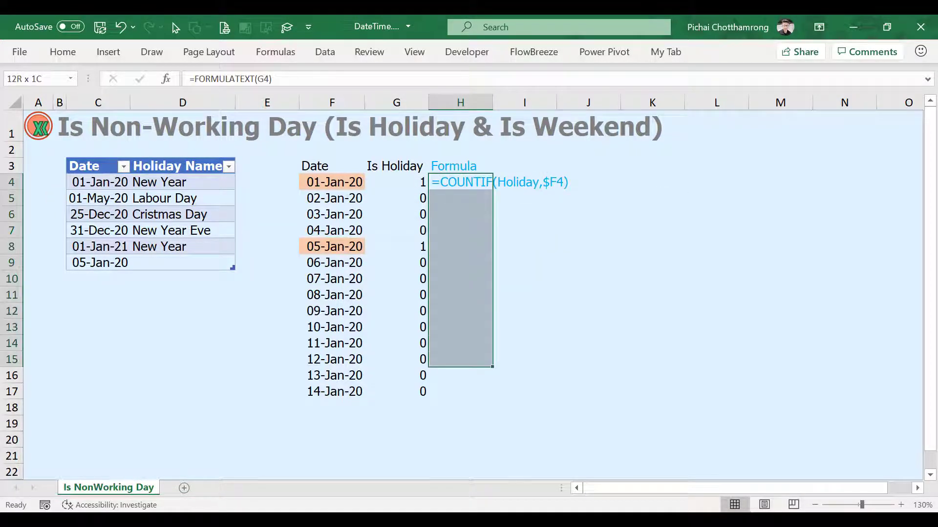
key(shift+Down)
key(shift+Down)
key(ctrl+d)
key(Up)
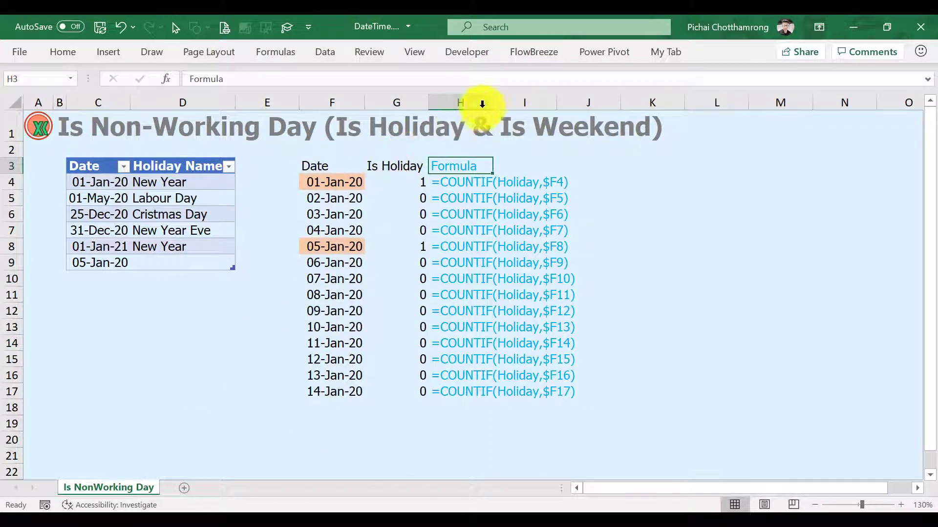
double_click(493, 102)
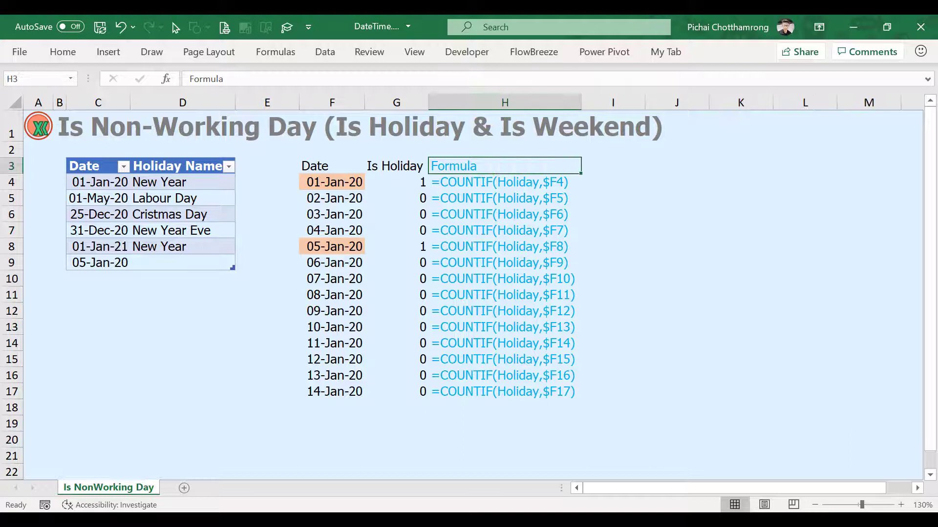
key(ctrl+z)
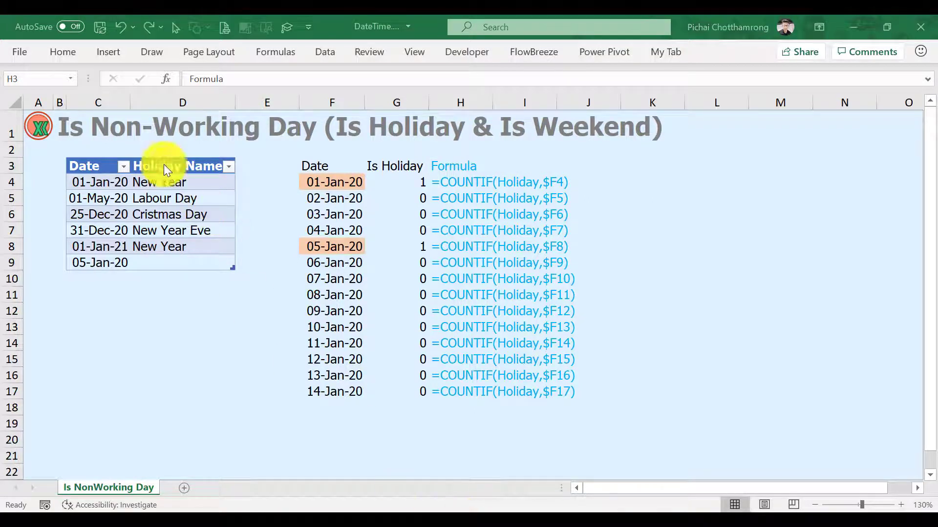
Hide the holiday table columns C–E and the Is Holiday and Formula columns G–H.
drag(88, 102, 247, 99)
right_click(248, 100)
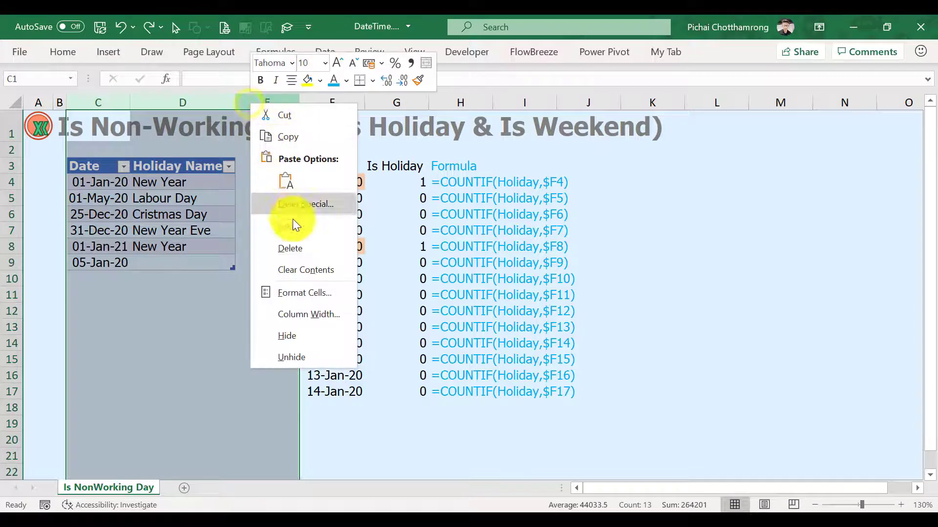
click(315, 338)
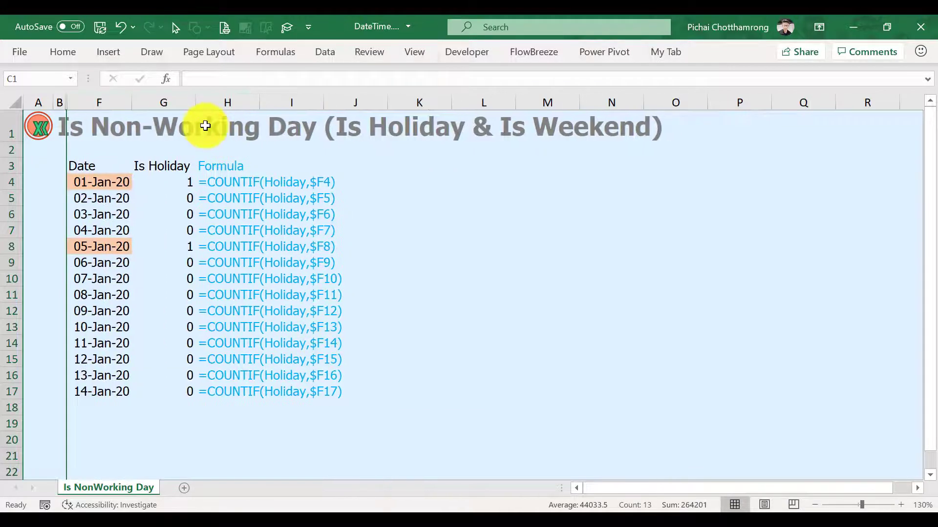
drag(174, 102, 224, 98)
right_click(224, 100)
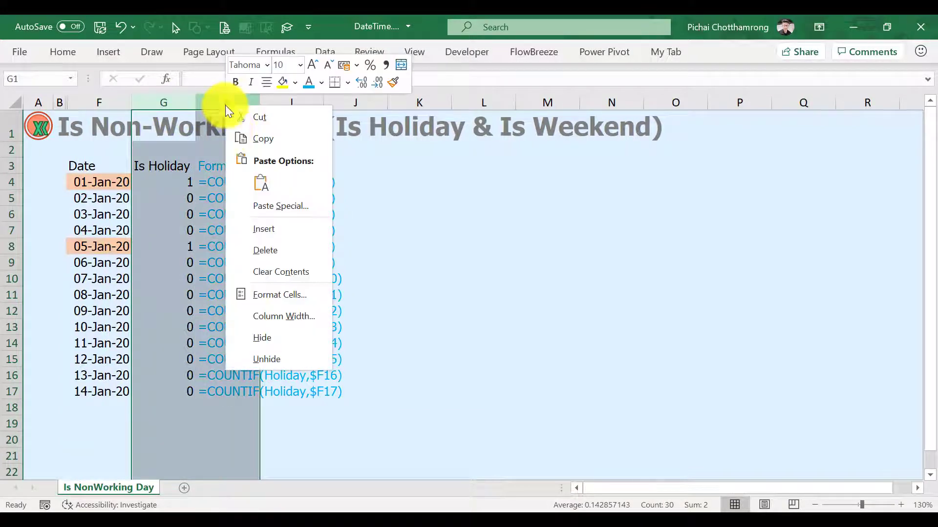
click(288, 337)
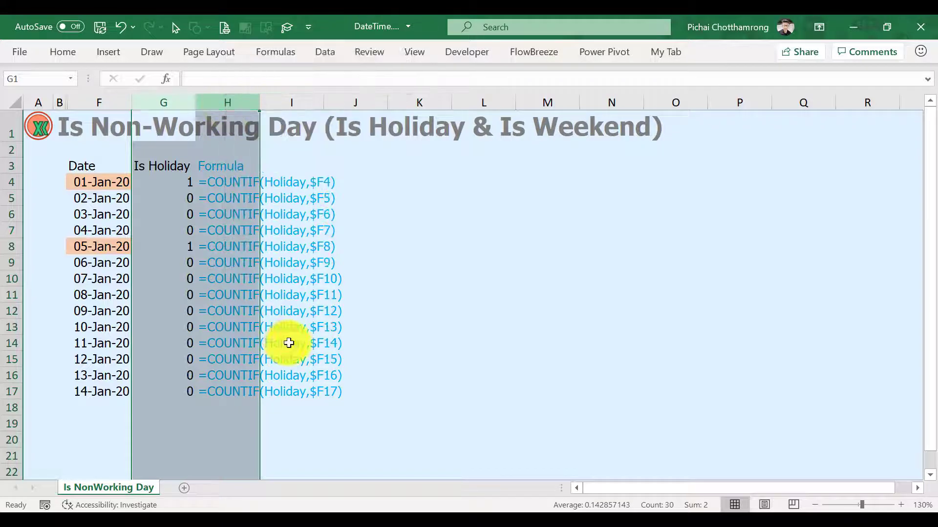
click(104, 180)
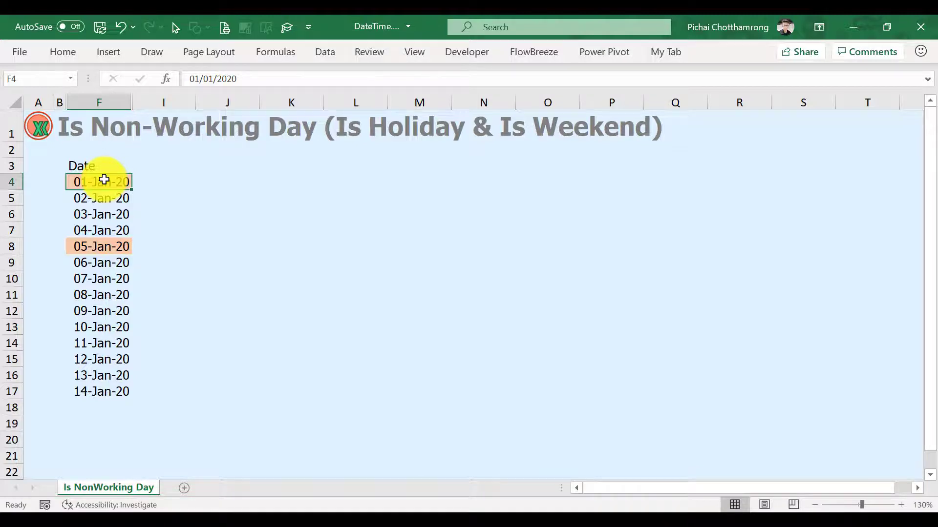
Format the dates in F4:F17 as Long Date, e.g. Wednesday, January 1, 2020.
drag(104, 180, 97, 391)
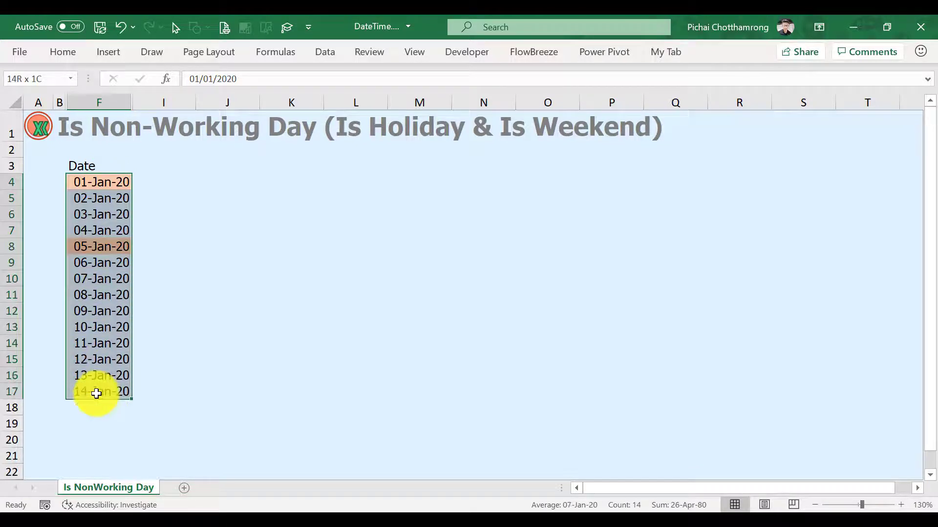
click(58, 53)
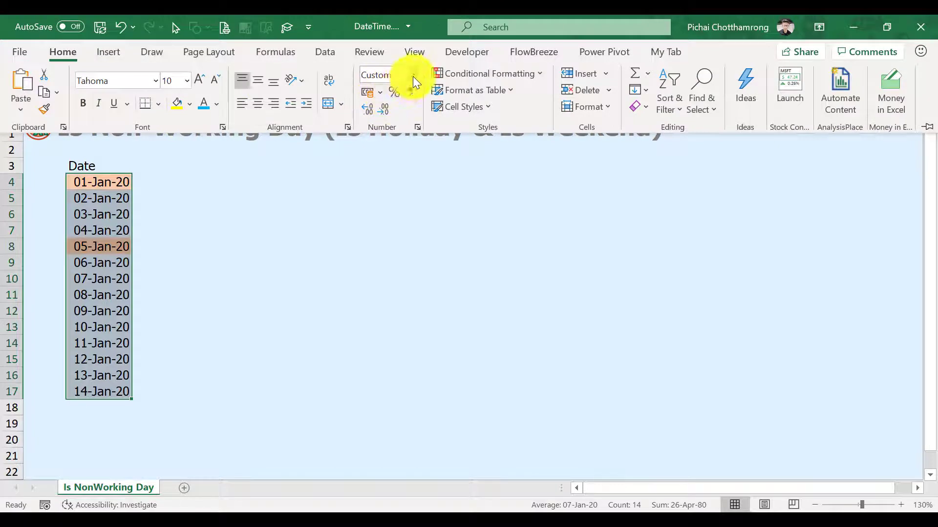
click(413, 76)
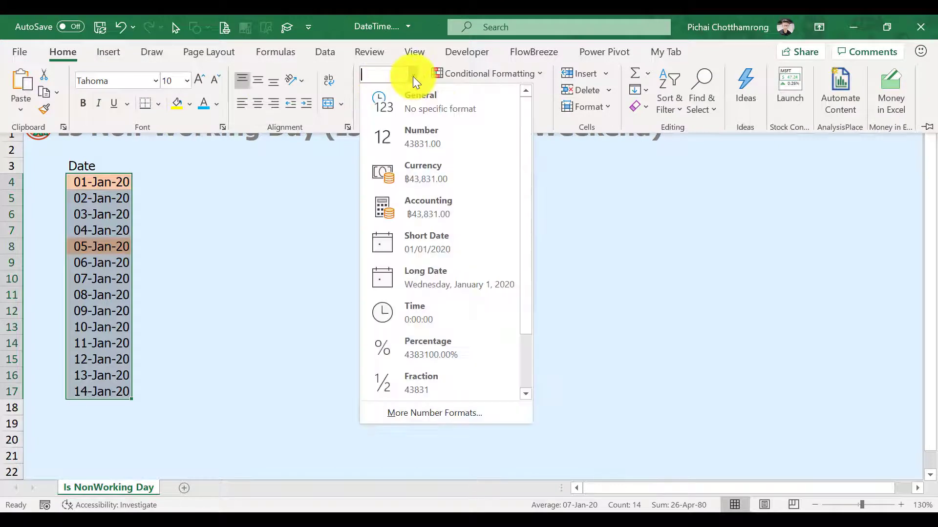
click(439, 278)
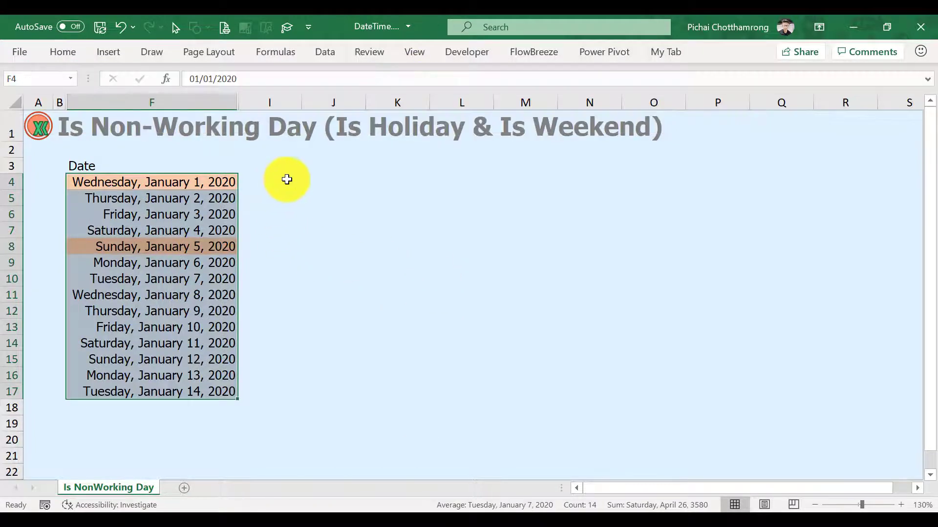
click(285, 179)
click(280, 166)
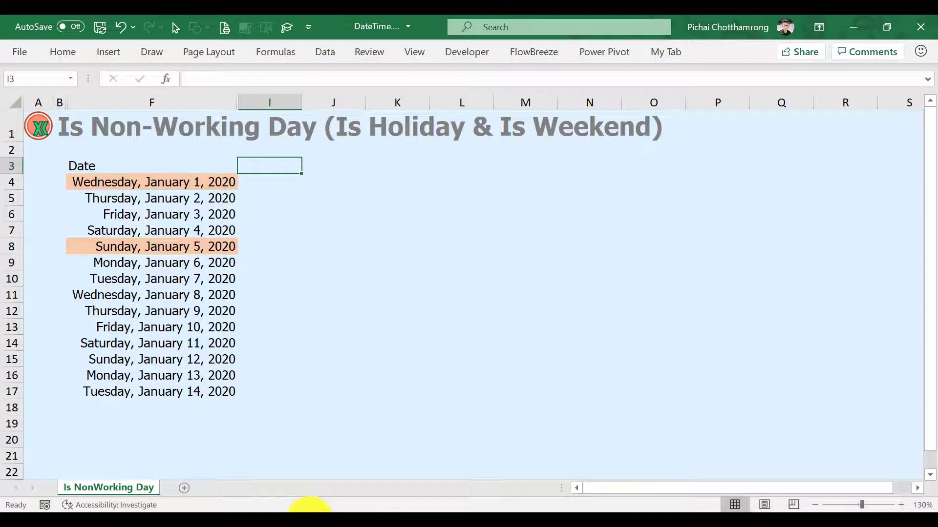
Head I3 'Day of Week', fill =WEEKDAY(F4) down to I17, and autofit column I.
text(Day of W)
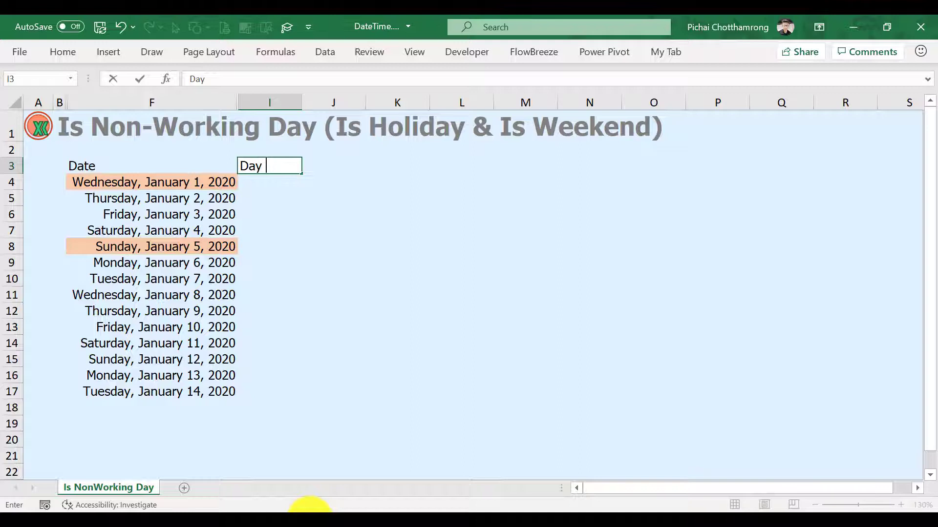
text(eek)
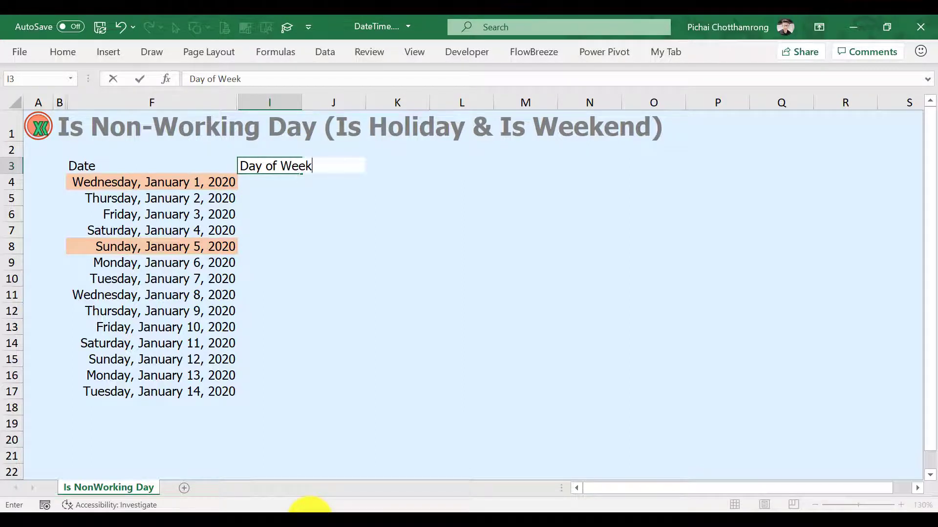
key(Return)
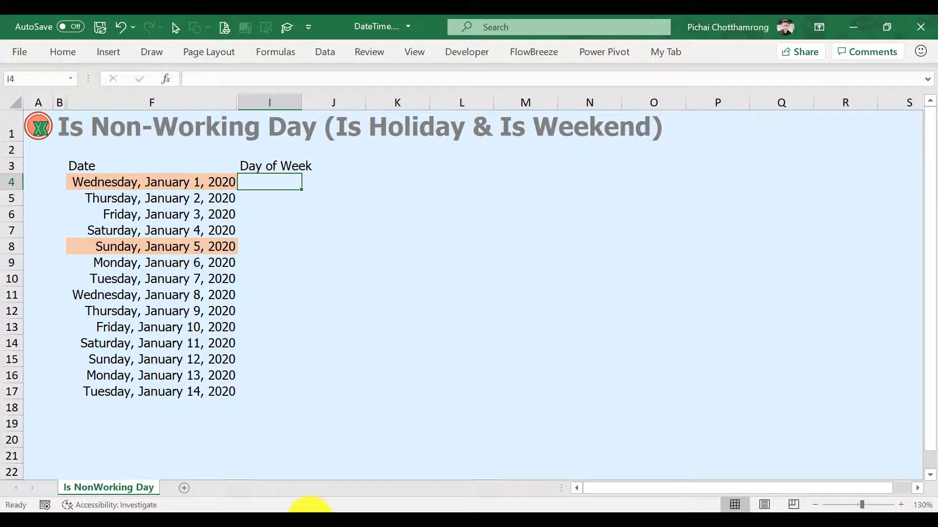
text(=We)
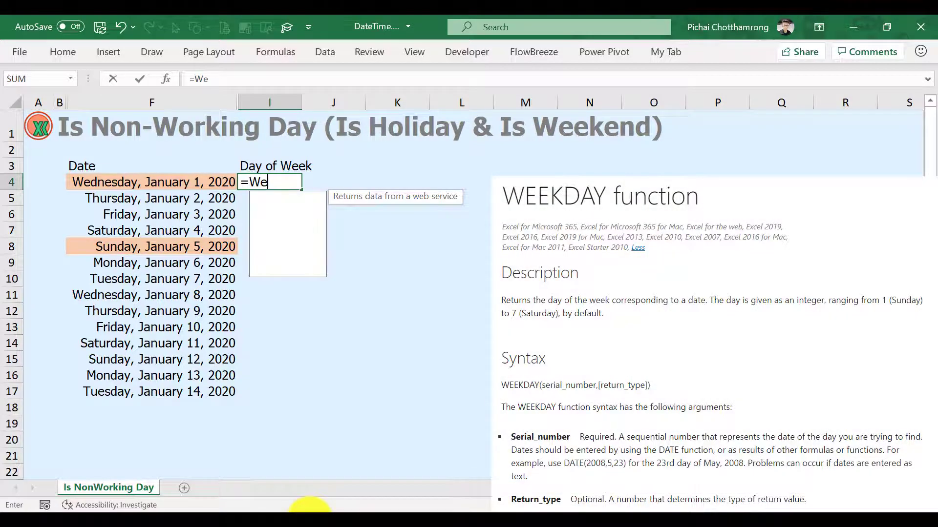
text(ekday()
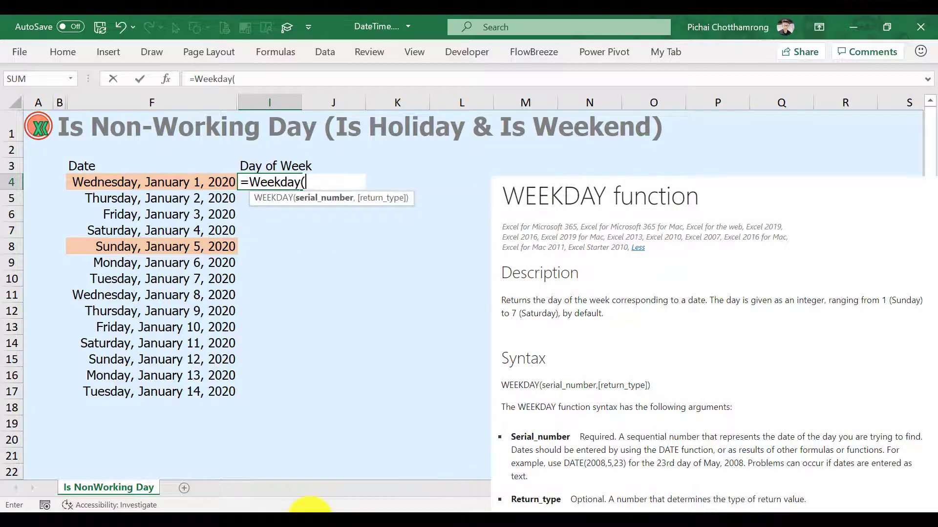
key(Left)
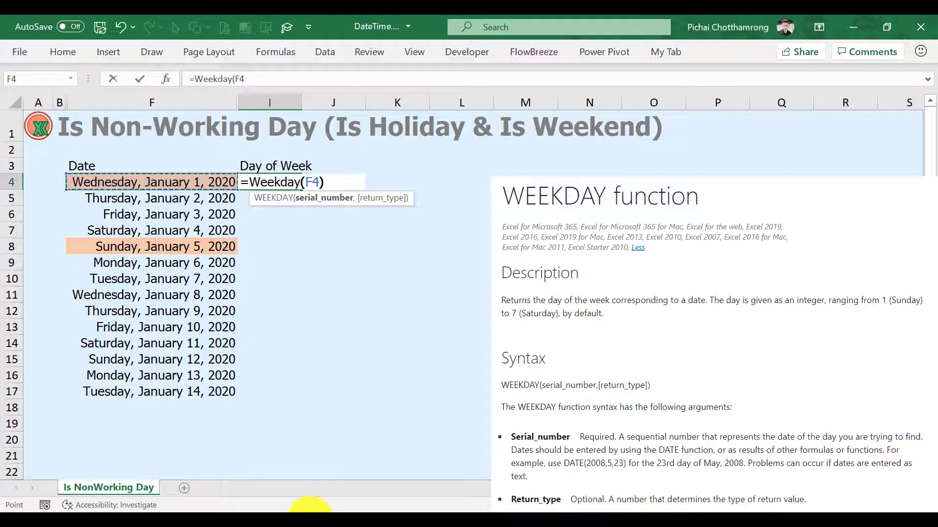
text())
key(ctrl+Return)
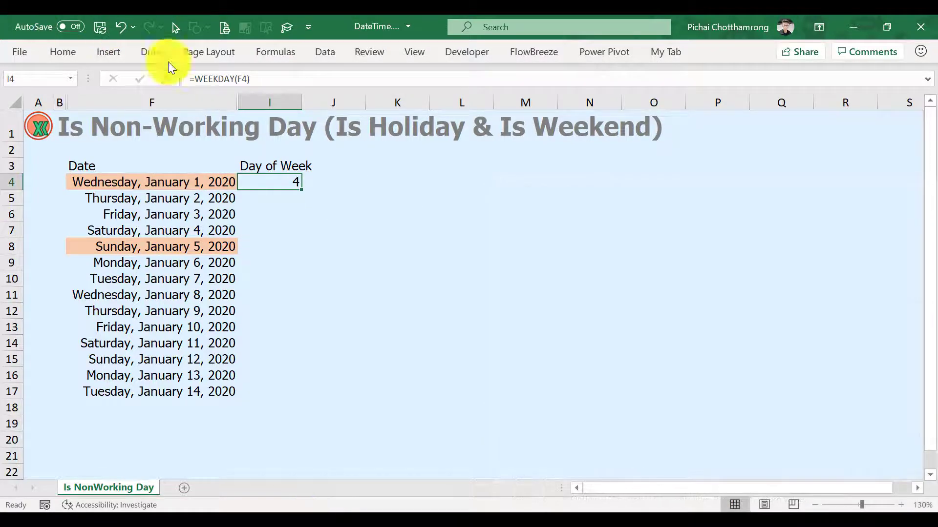
double_click(302, 191)
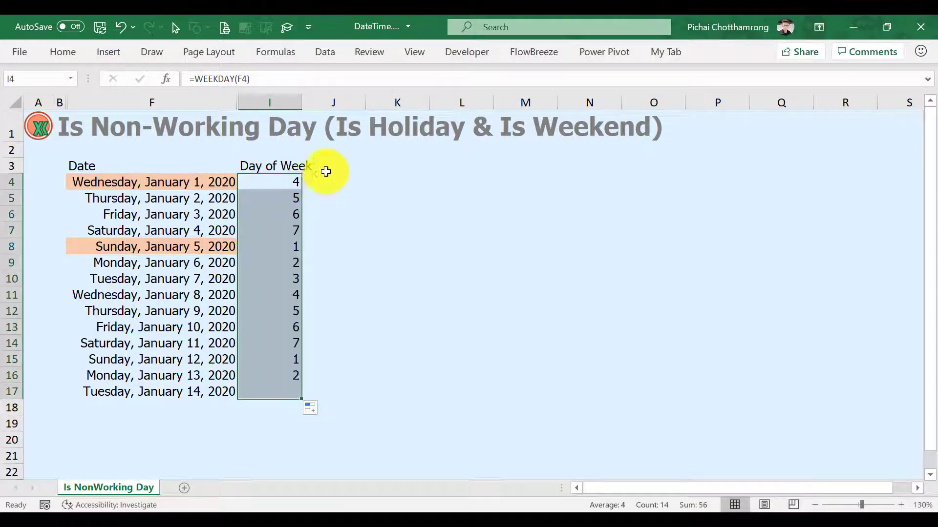
double_click(303, 104)
click(332, 165)
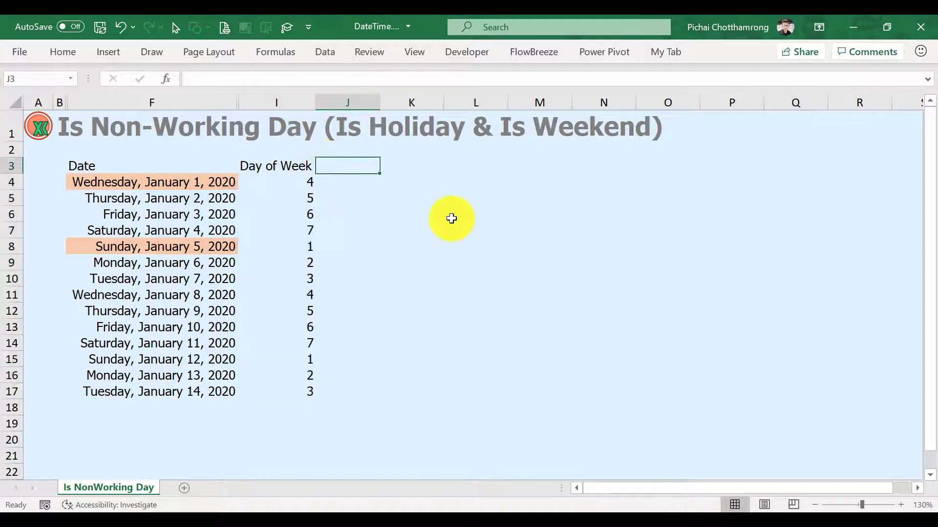
Head J3 'Formula', fill =FORMULATEXT(I4) down to J17, and autofit column J.
text(Formula)
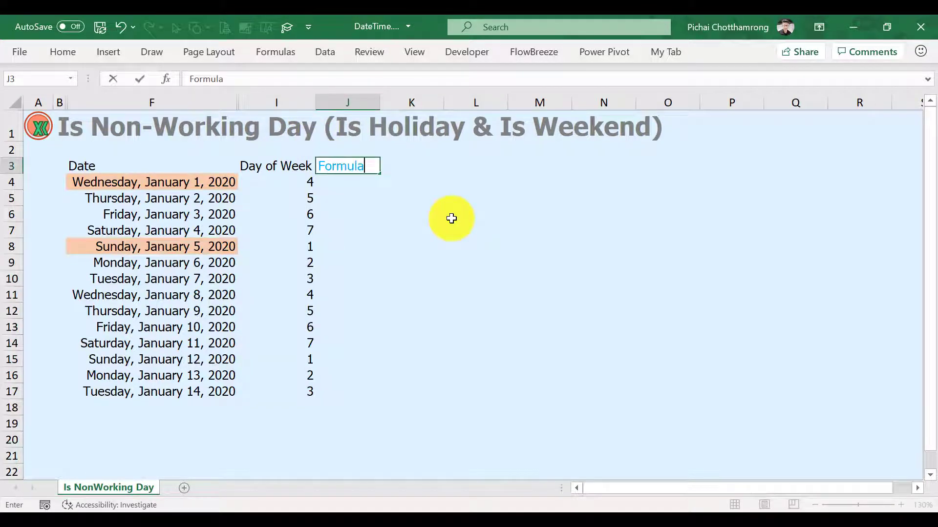
key(Return)
text(=)
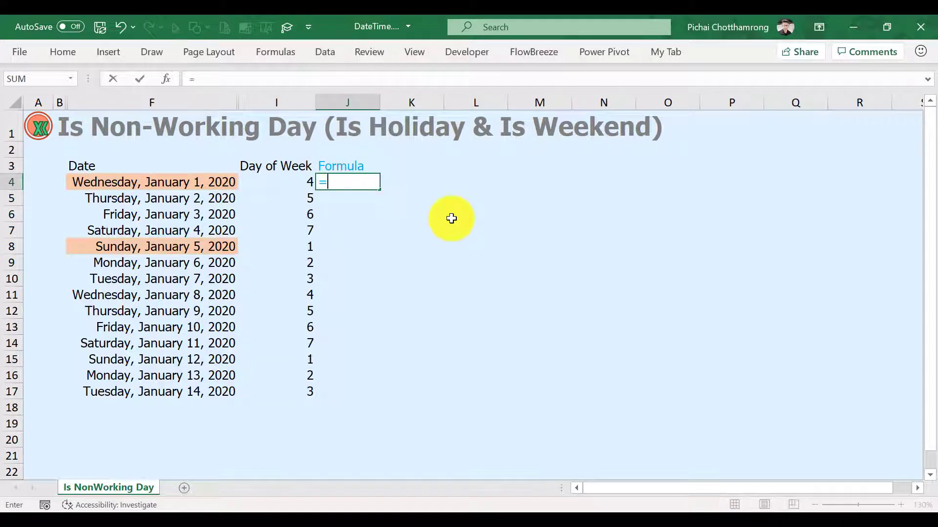
text(forma)
key(BackSpace)
text(u)
key(Tab)
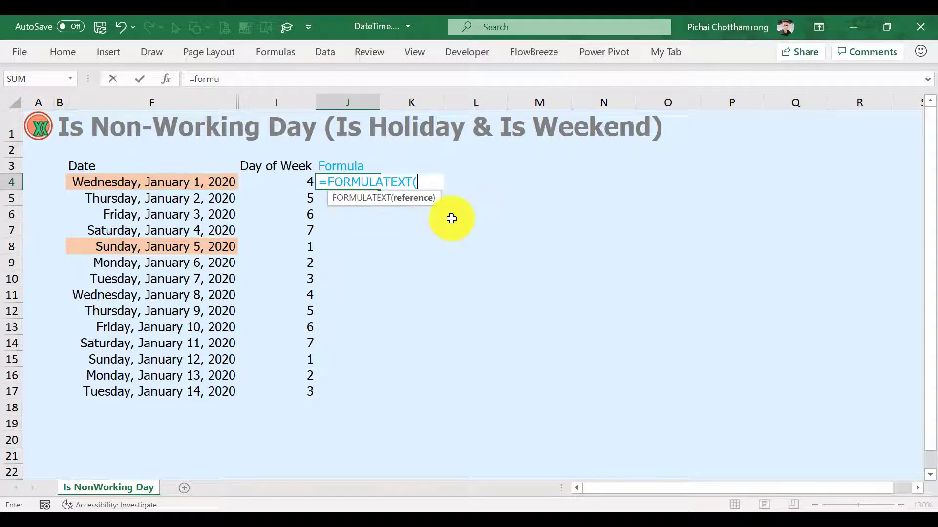
key(Left)
key(Return)
key(Up)
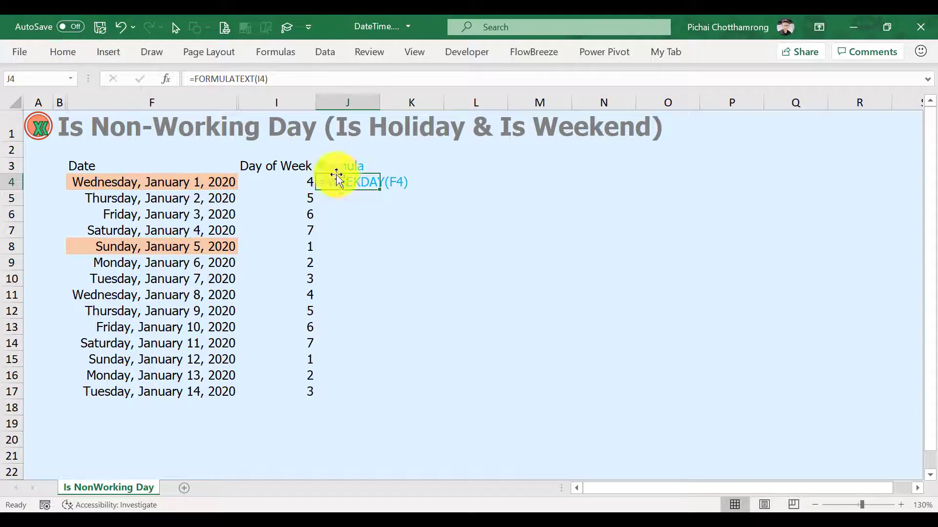
double_click(380, 191)
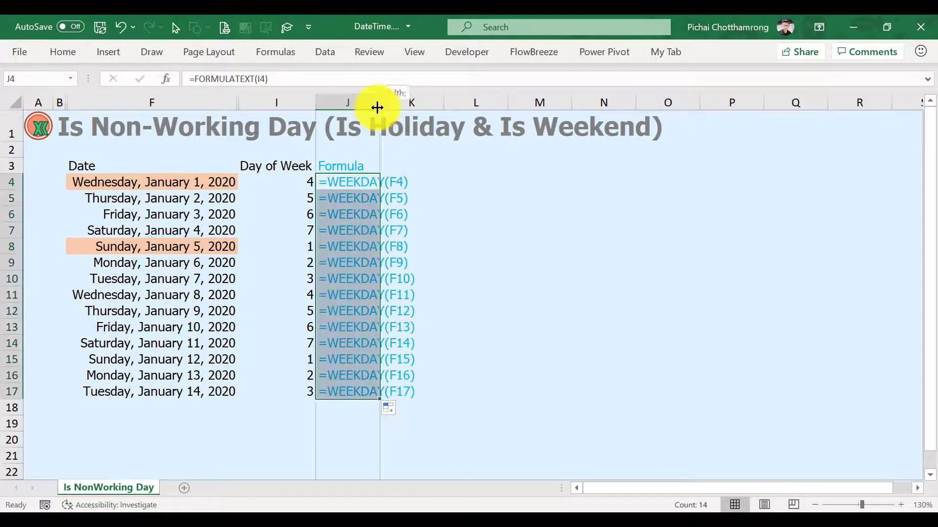
double_click(379, 102)
click(441, 164)
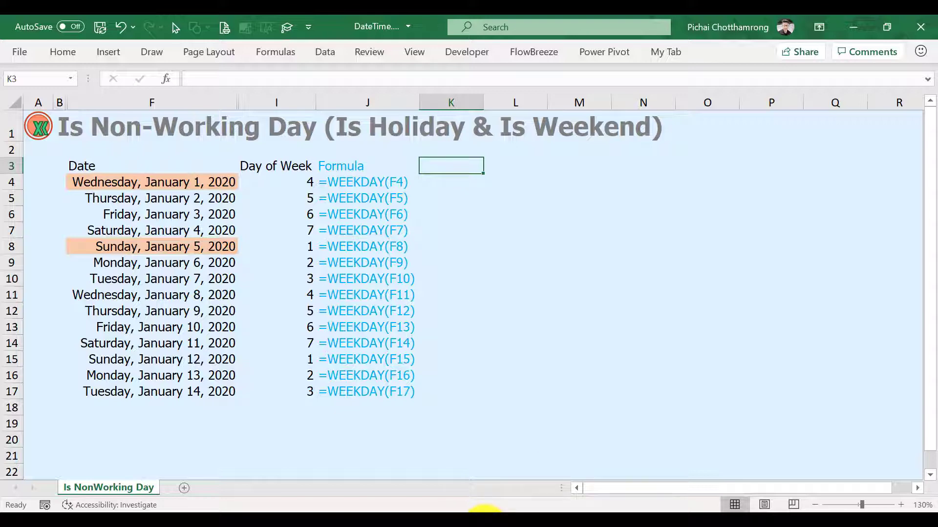
Head K3 'Is Weekend' and fill =WEEKDAY(F4) = 1 down to K17.
text(Is )
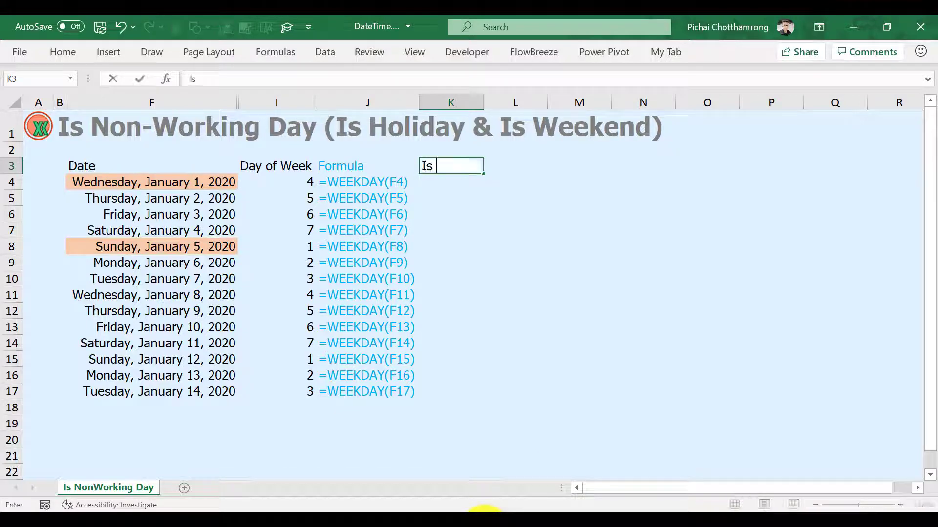
text(Weekend)
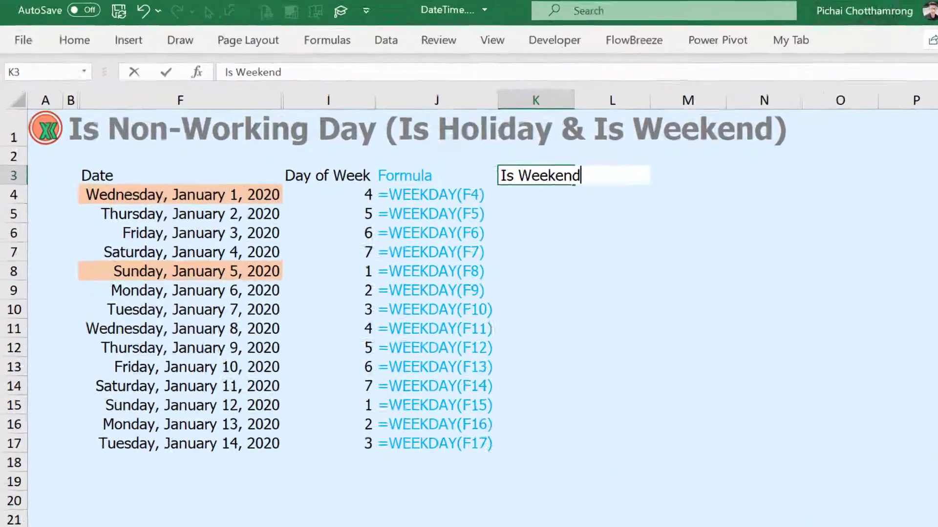
key(Return)
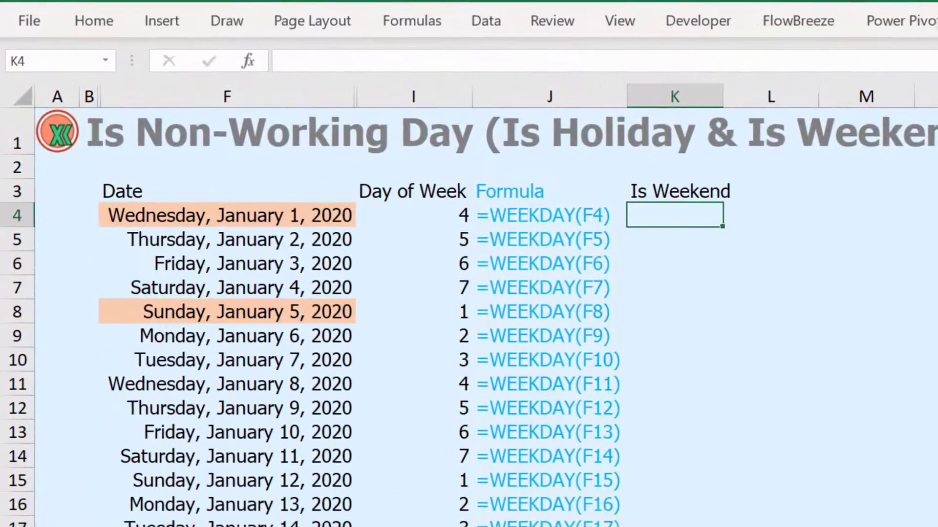
text(=)
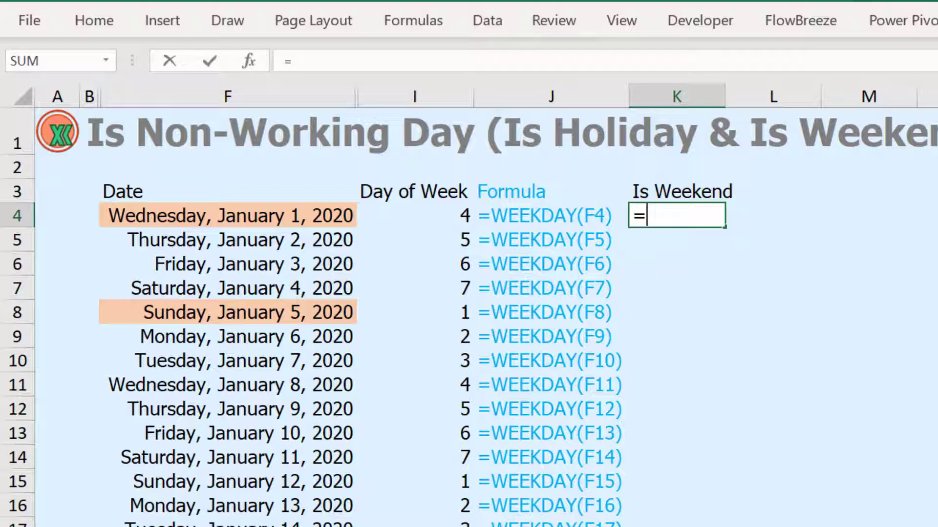
text( W)
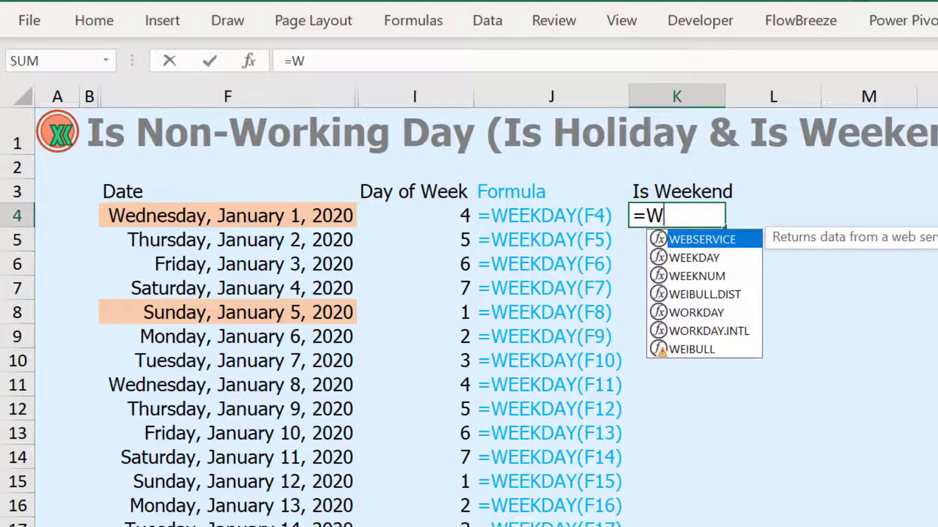
text(eekday()
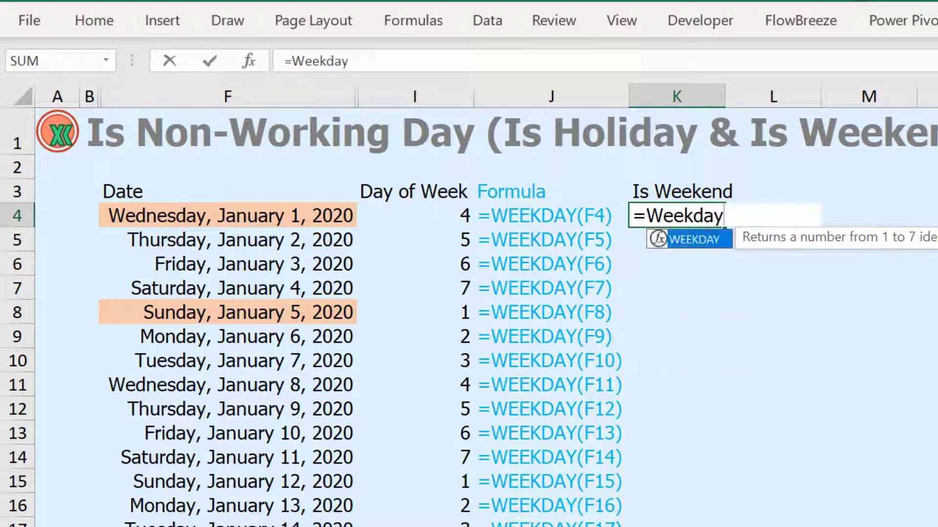
key(Left)
key(Left)
key(Left)
text() = )
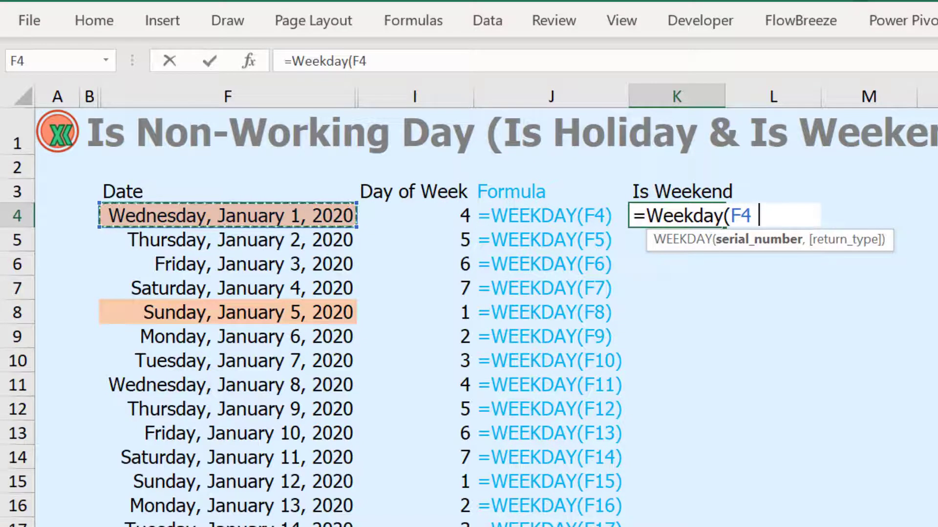
text(1)
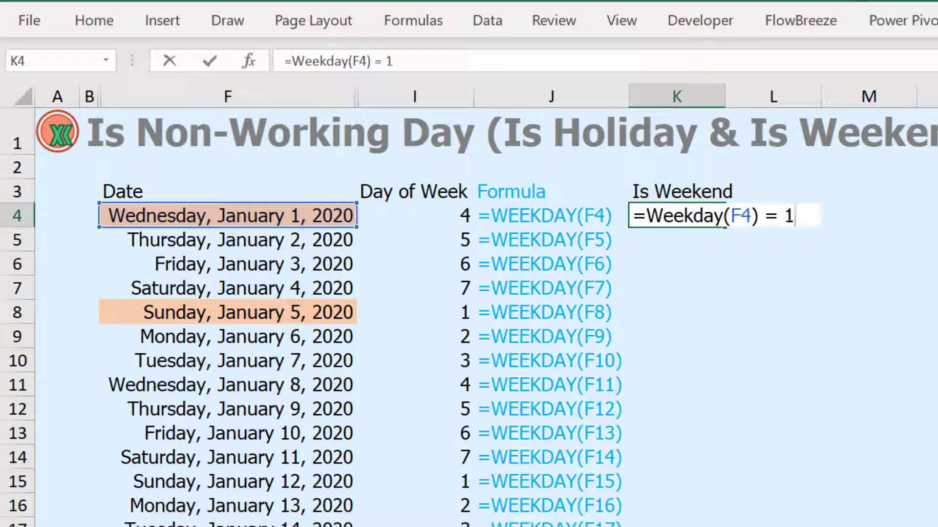
key(Return)
key(Up)
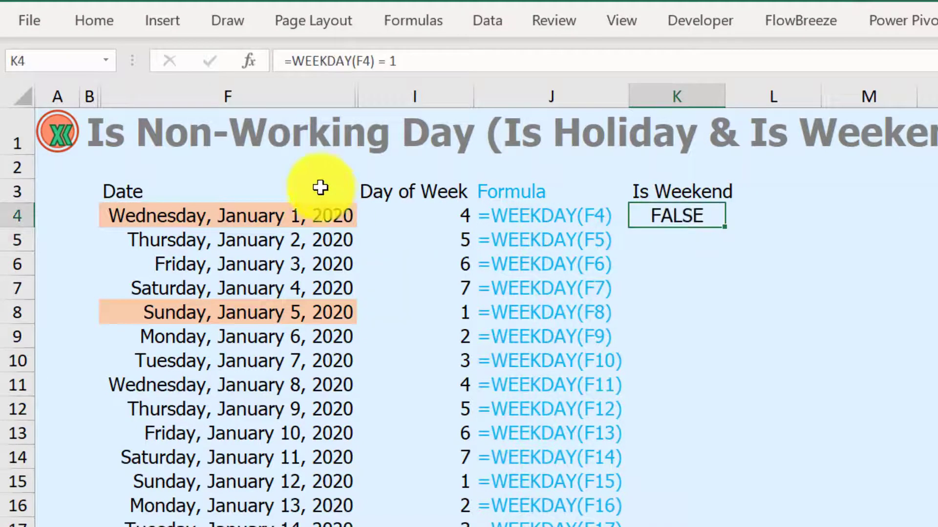
double_click(723, 228)
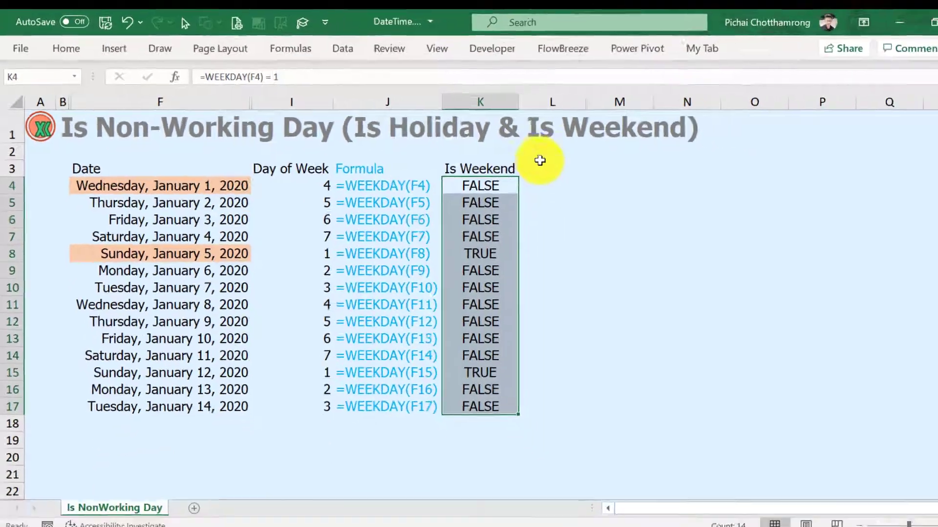
click(760, 194)
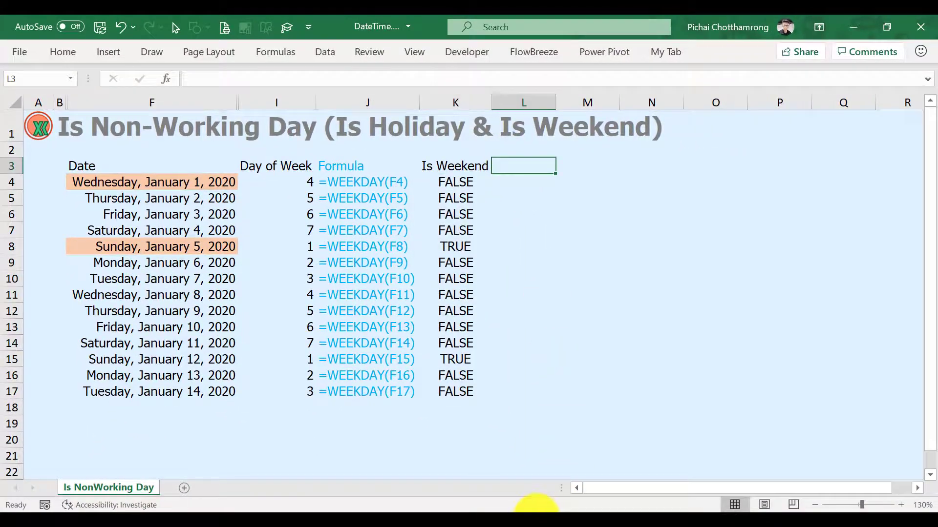
Copy the Formula column J3:J17 into L3 and autofit column L.
click(370, 166)
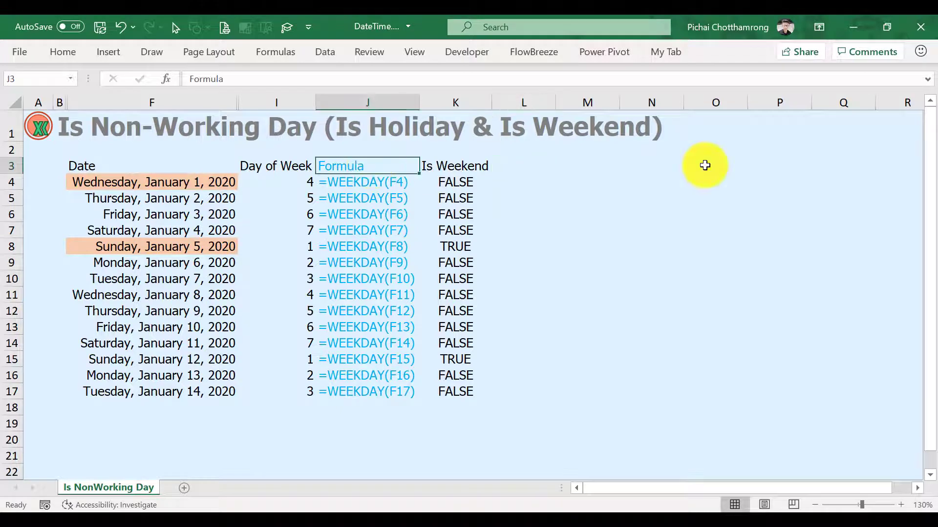
key(ctrl+shift+Down)
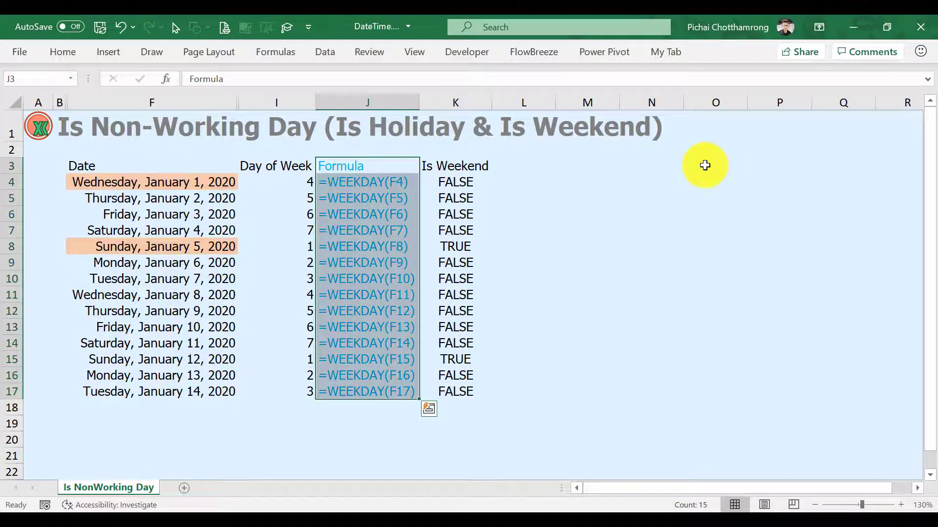
key(ctrl+c)
key(Right)
key(Right)
key(ctrl+v)
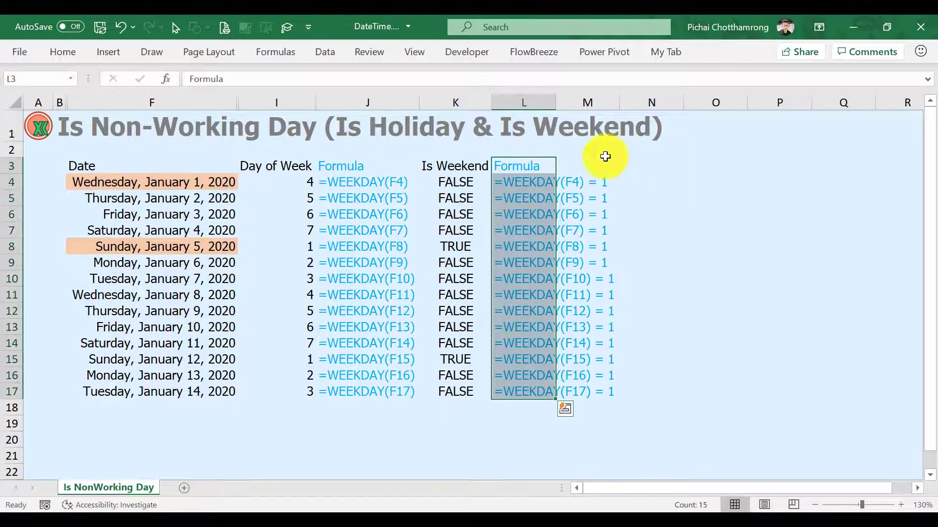
double_click(555, 99)
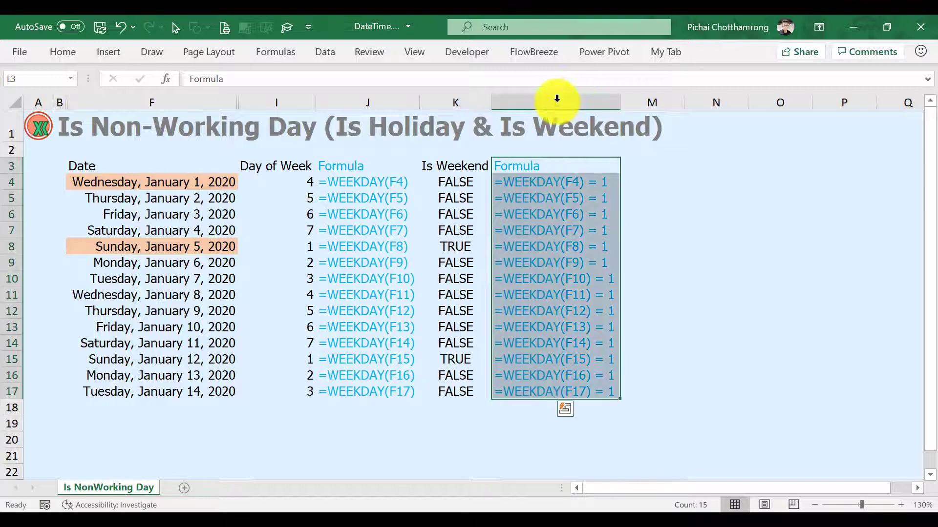
click(455, 168)
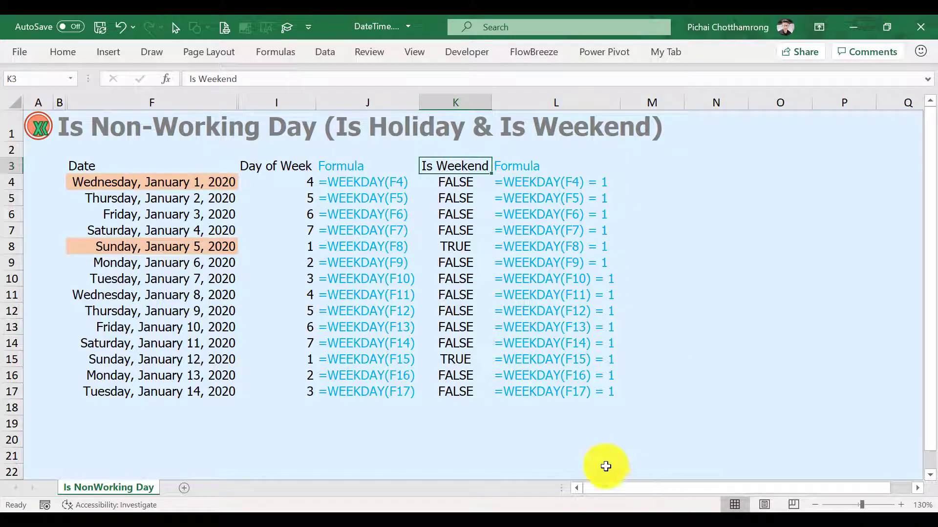
click(456, 180)
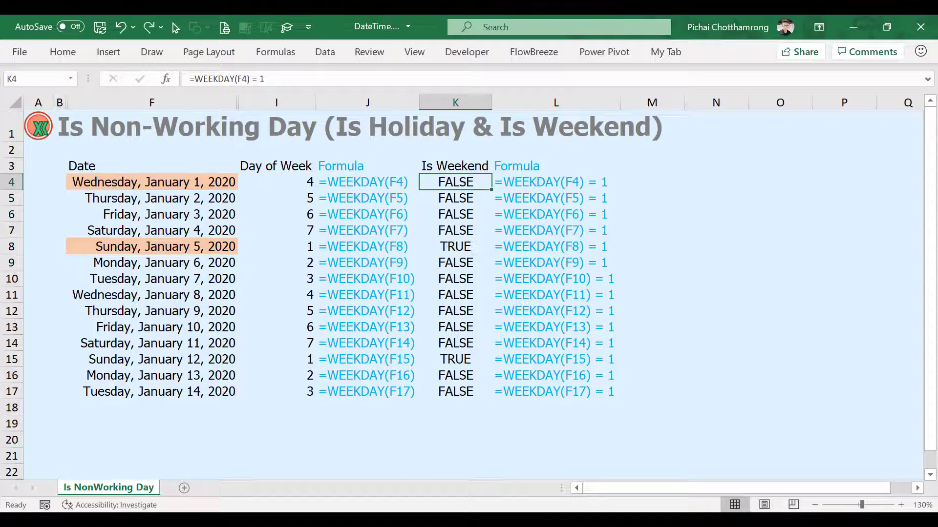
key(F2)
key(Right)
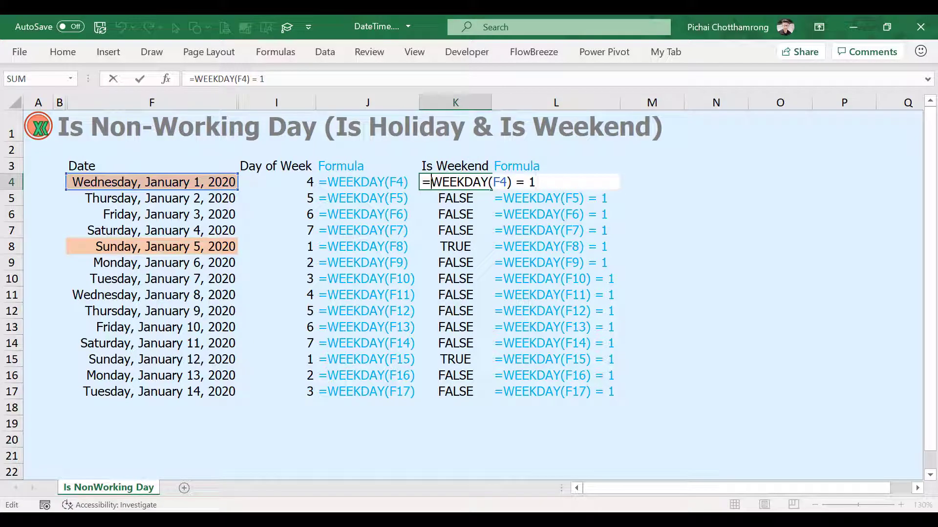
text(Or()
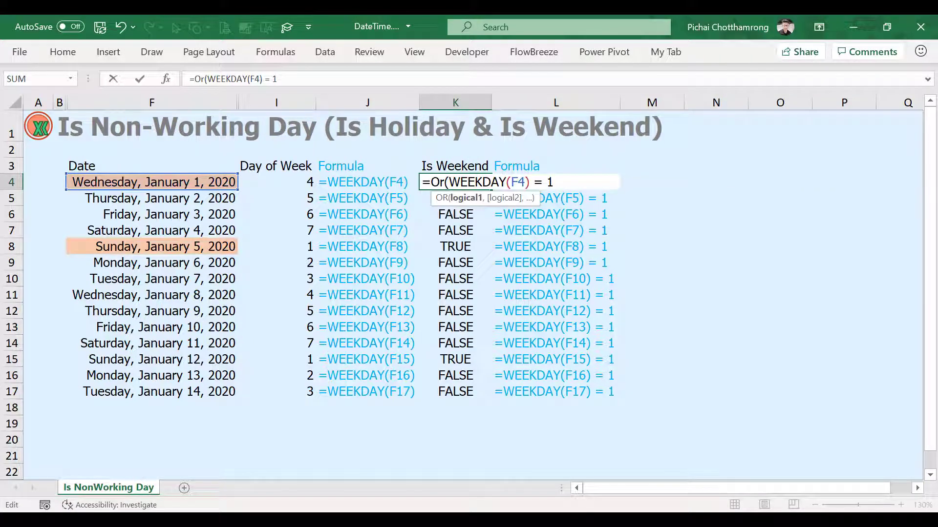
key(shift+End)
key(End)
text(,)
key(ctrl+v)
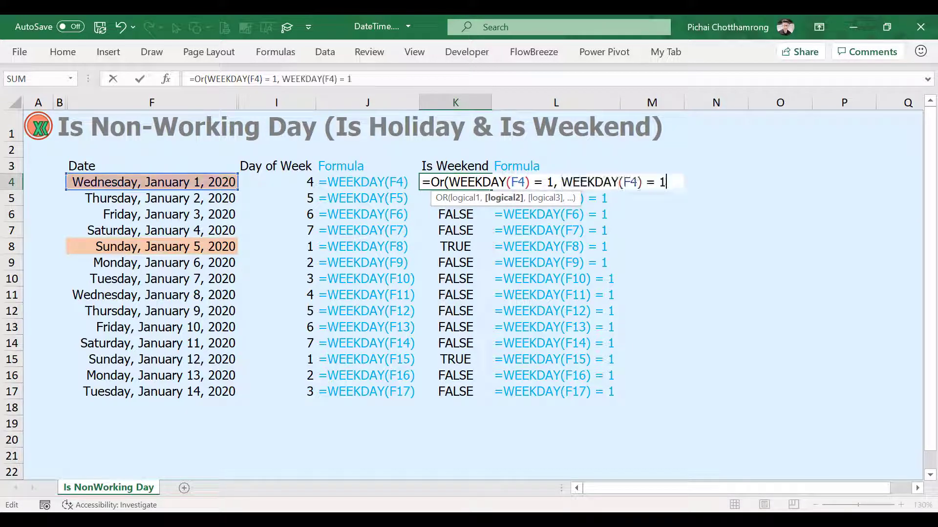
key(BackSpace)
text(7))
key(Return)
key(Up)
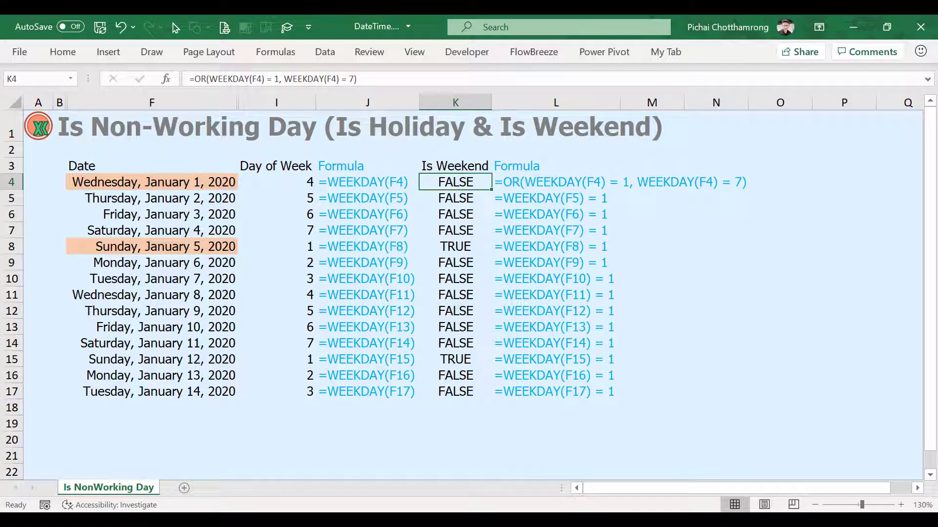
click(491, 190)
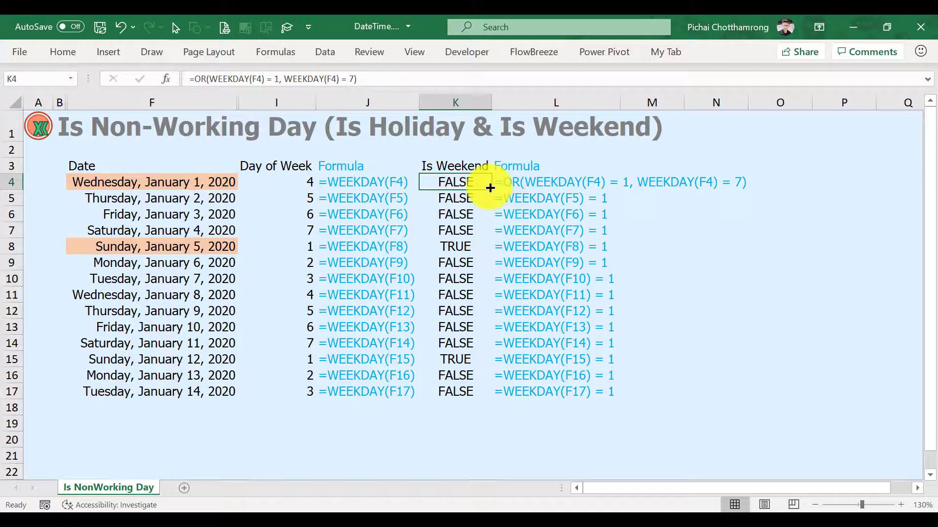
double_click(490, 188)
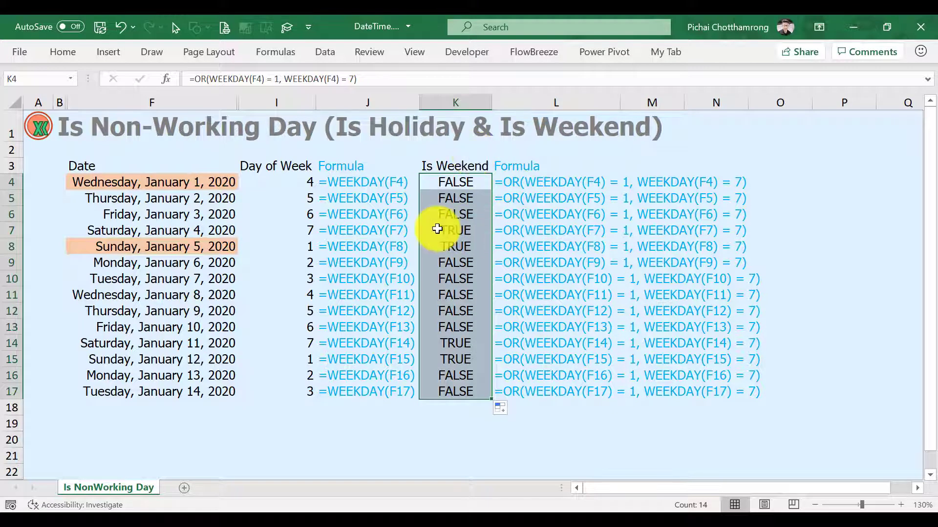
drag(446, 227, 446, 244)
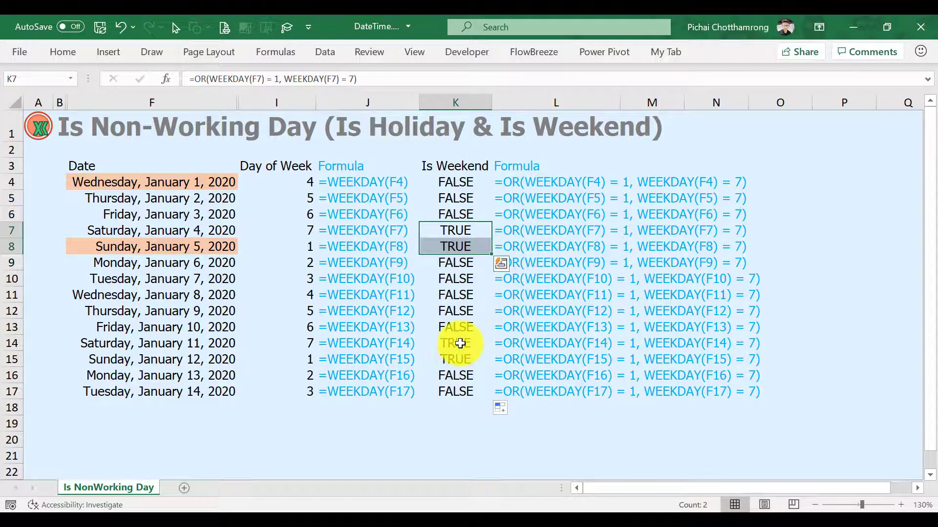
drag(459, 345, 456, 358)
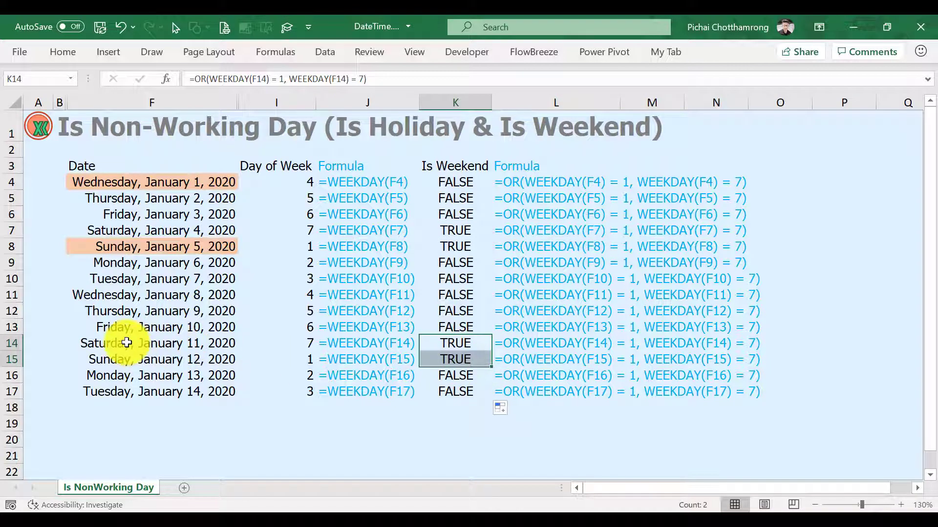
drag(126, 345, 126, 356)
click(437, 187)
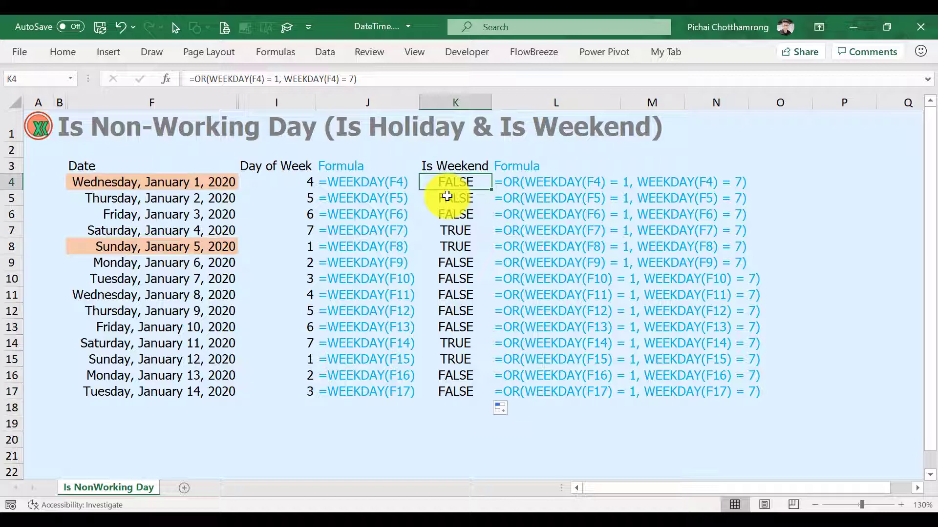
Copy the full formula text from K4's edit mode, then exit without changing the cell.
key(F2)
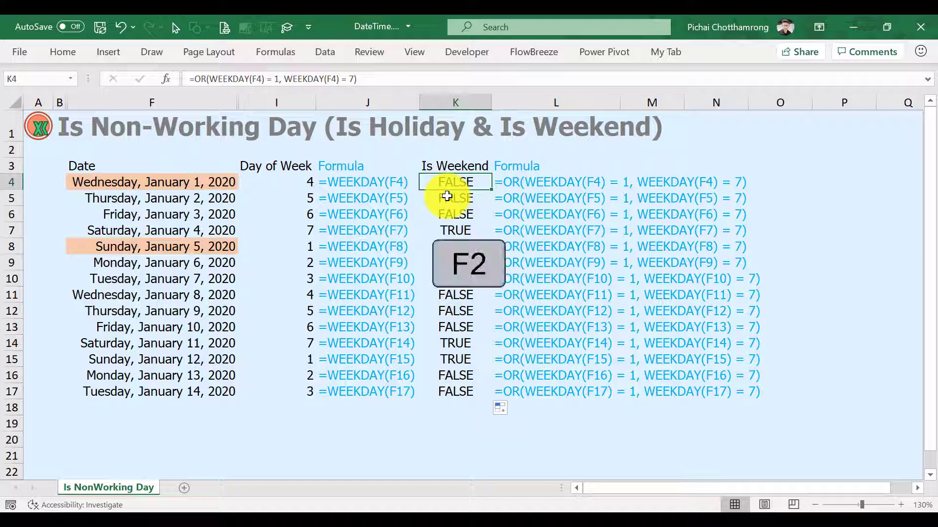
key(F2)
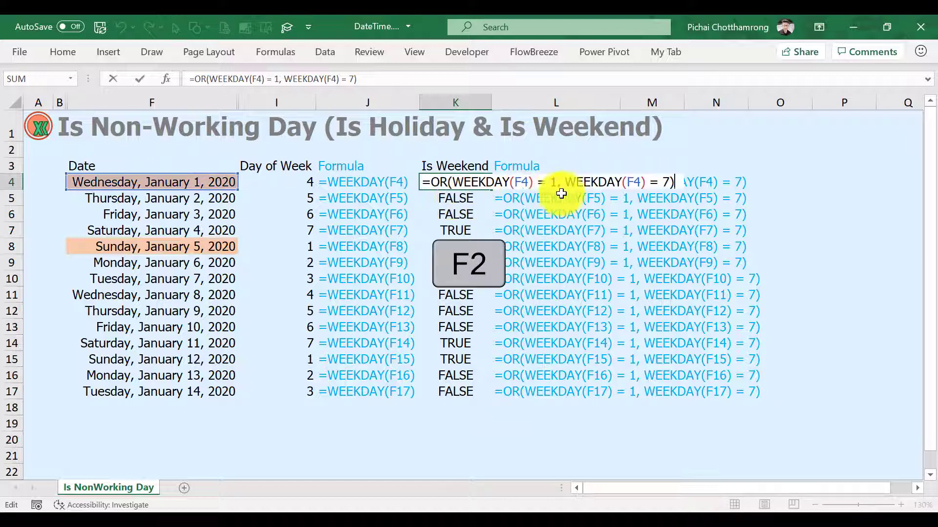
drag(676, 182, 457, 178)
key(ctrl+c)
right_click(477, 184)
click(506, 212)
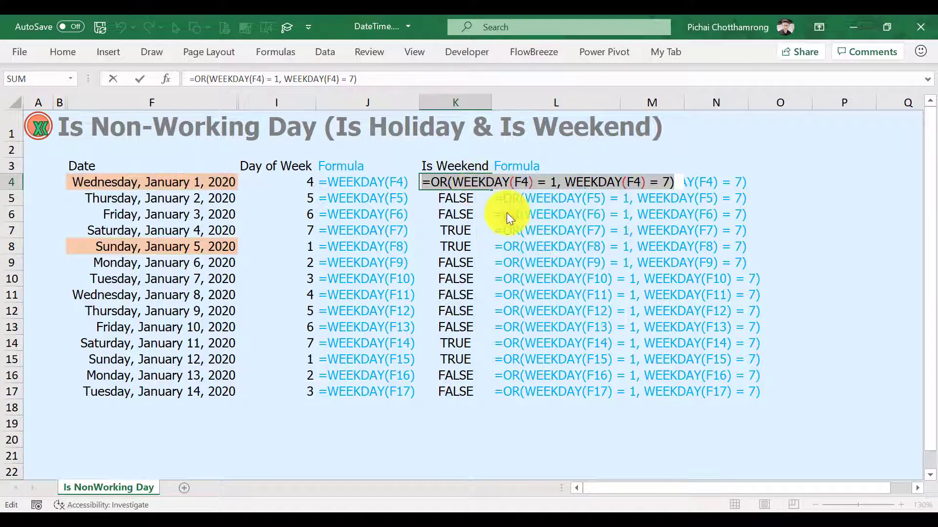
key(Escape)
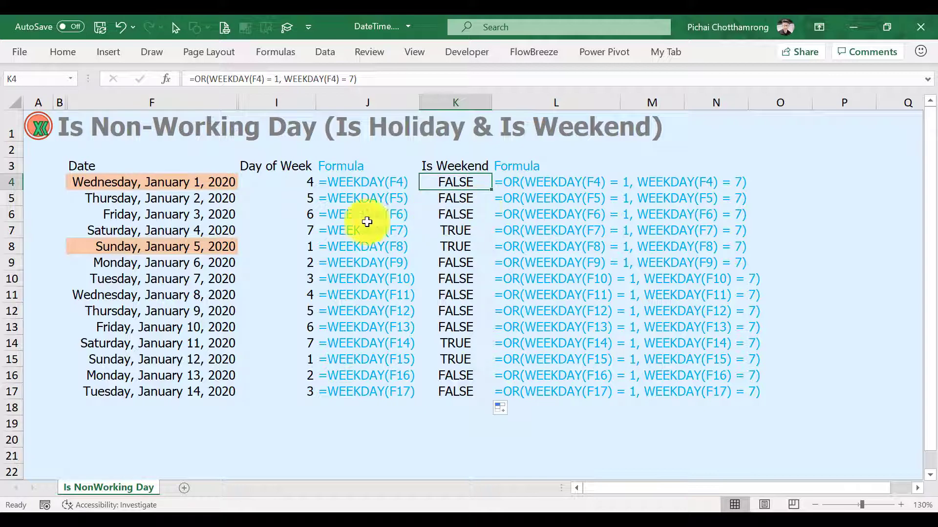
click(179, 184)
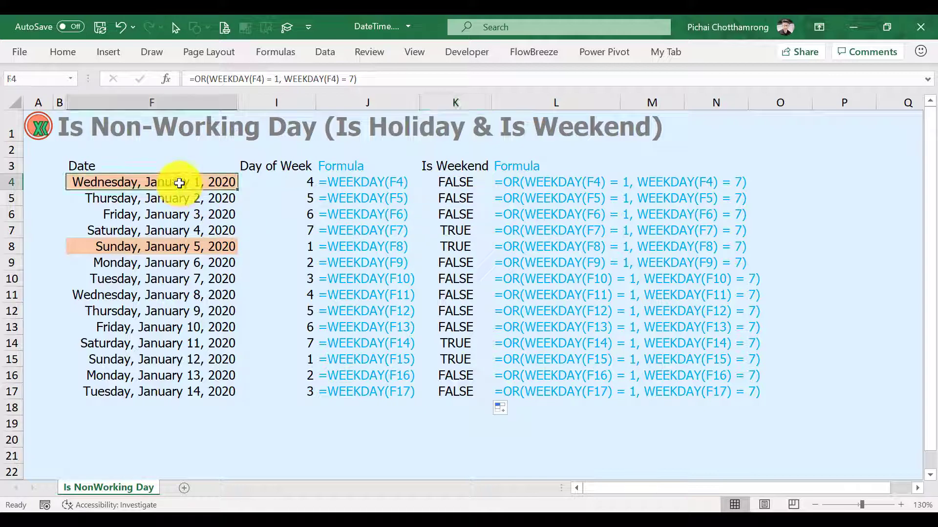
Select the dates F4:F17 and start a new Conditional Formatting rule.
drag(179, 184, 177, 390)
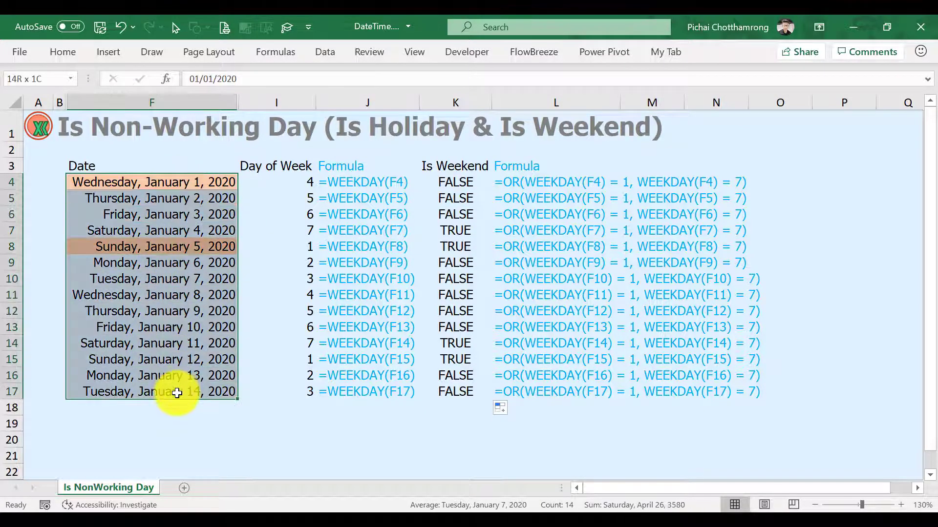
click(75, 54)
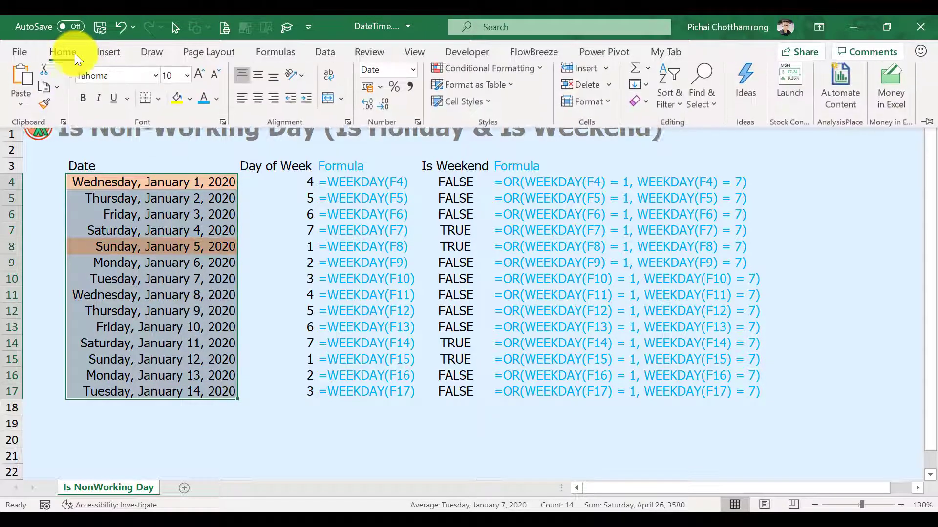
click(520, 77)
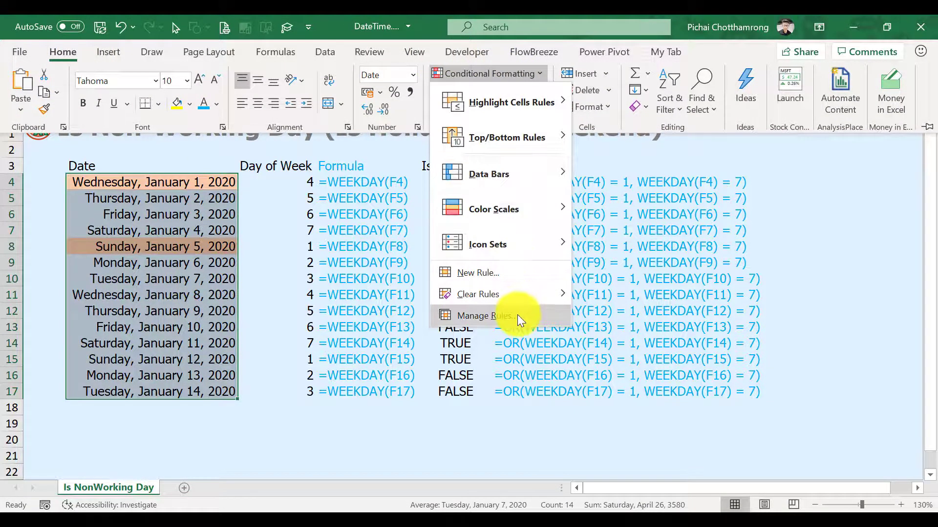
click(514, 275)
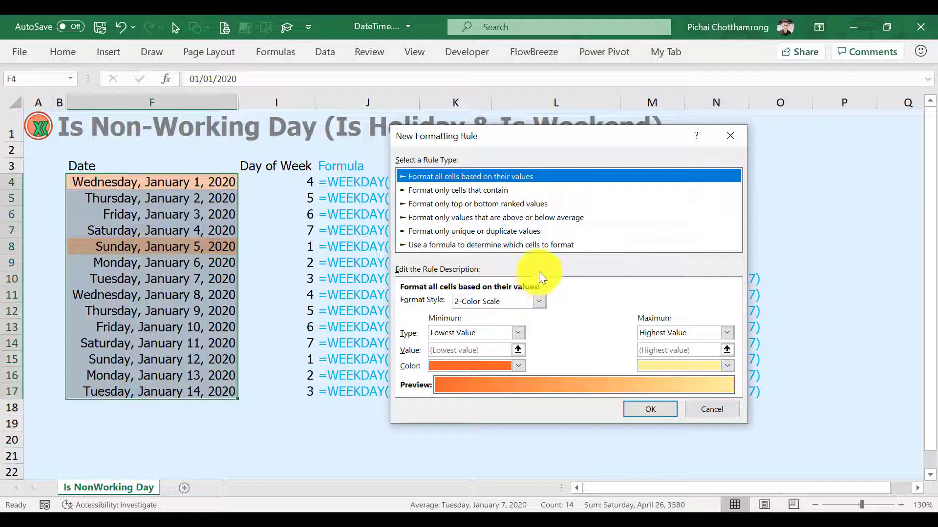
Make it a formula rule with the pasted =OR(WEEKDAY(F4) = 1, WEEKDAY(F4) = 7), then open Format.
click(553, 245)
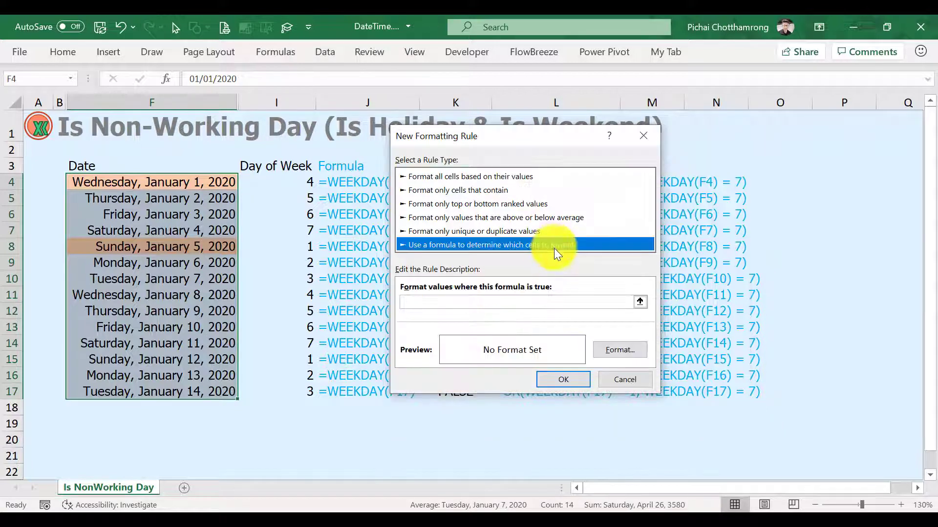
click(460, 302)
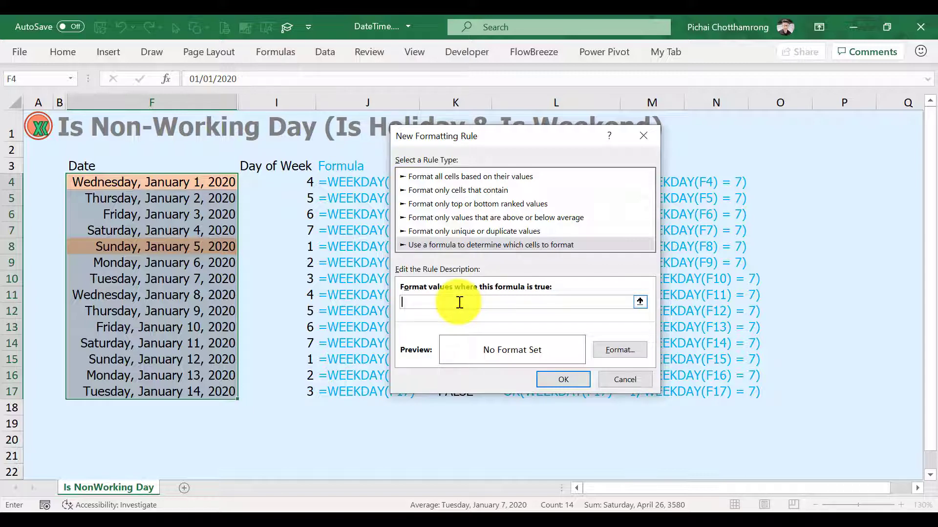
right_click(460, 302)
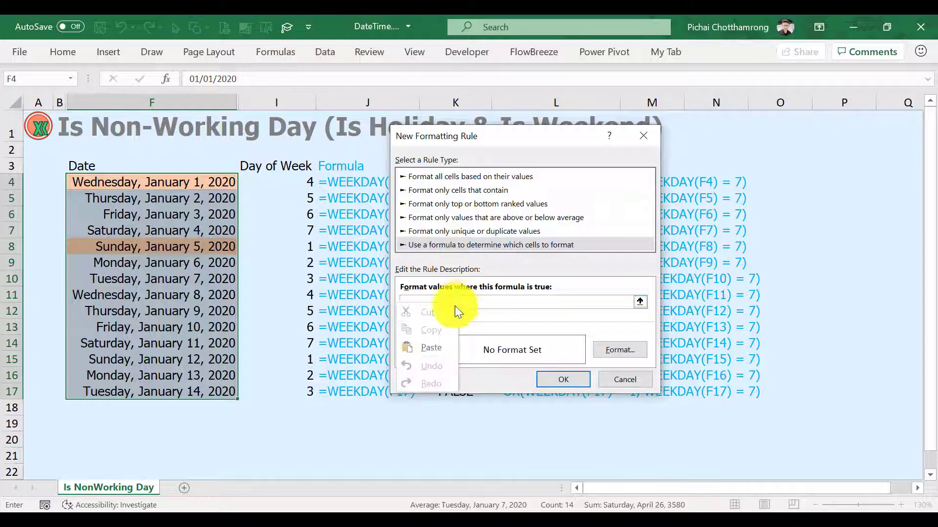
click(433, 351)
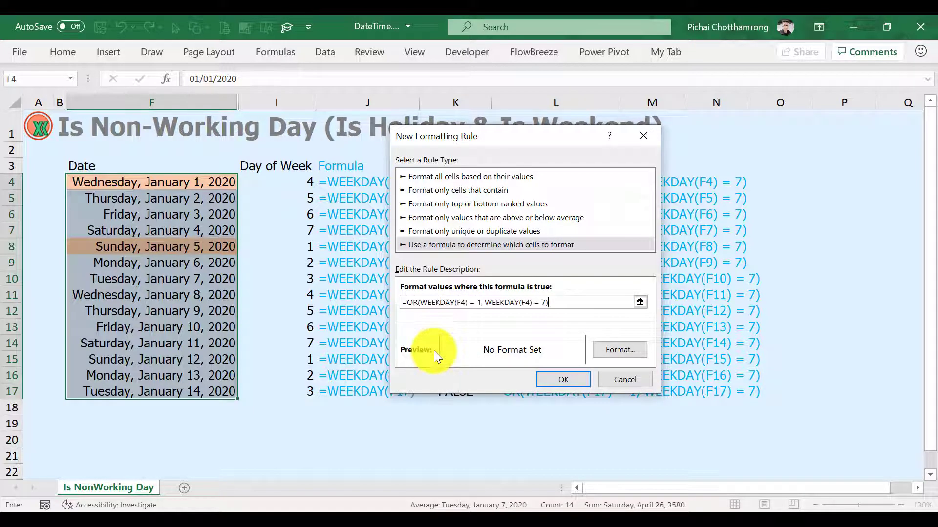
click(630, 355)
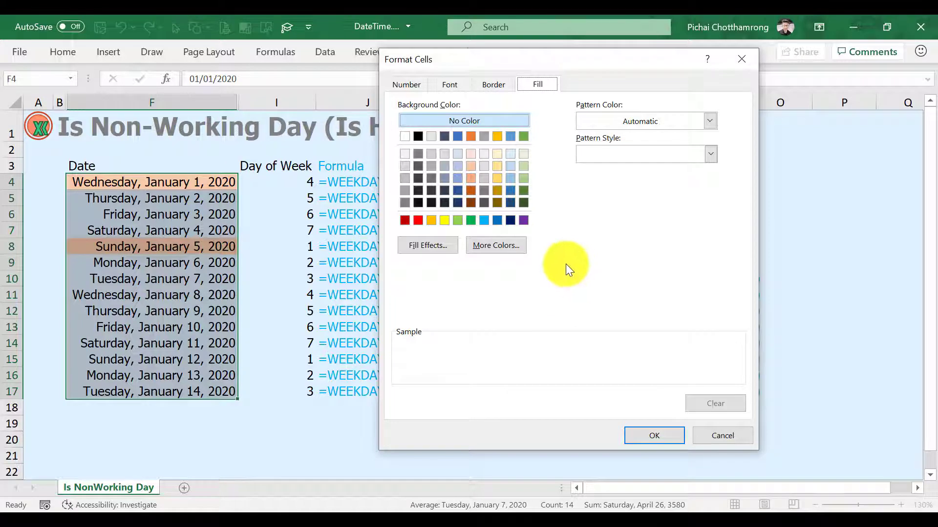
Choose a light blue fill for the weekend rule and confirm the new formatting rule.
click(511, 178)
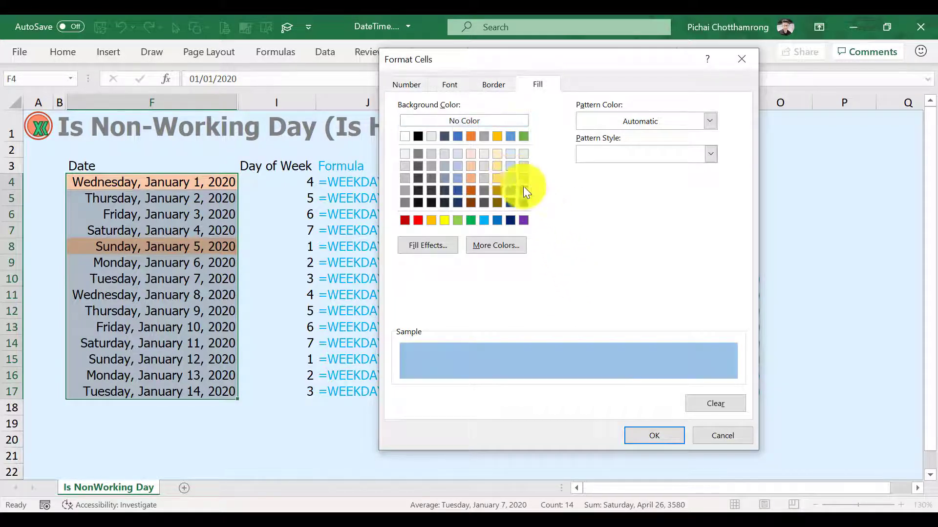
click(641, 432)
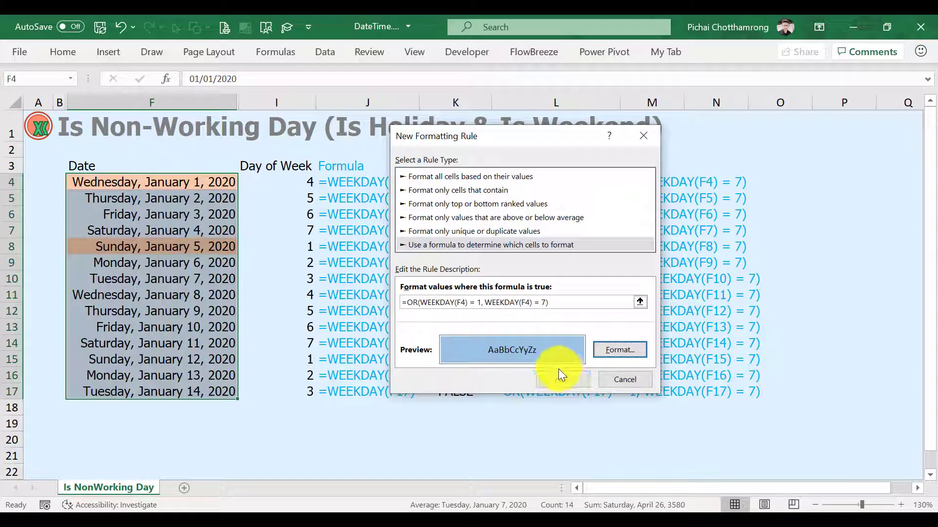
click(561, 376)
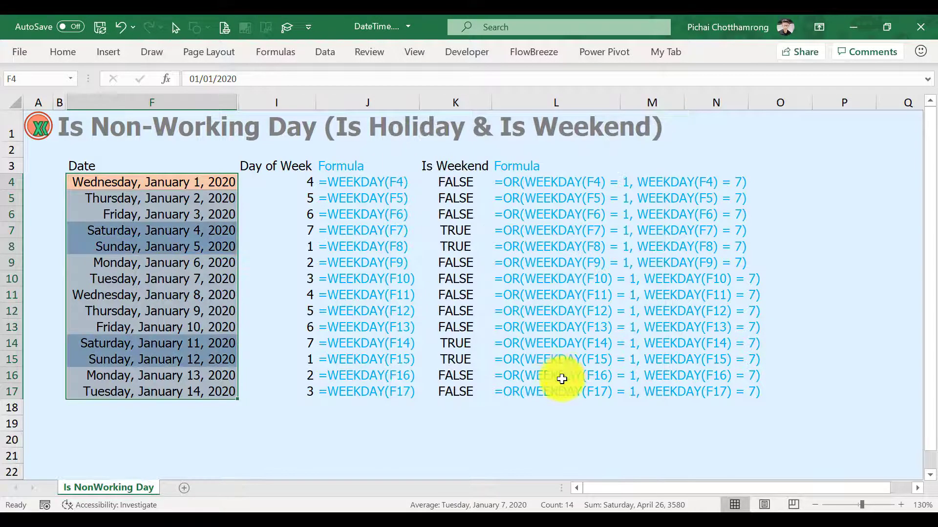
Change the first date in F4 to 20/12 and autofit column F so all dates display.
click(311, 282)
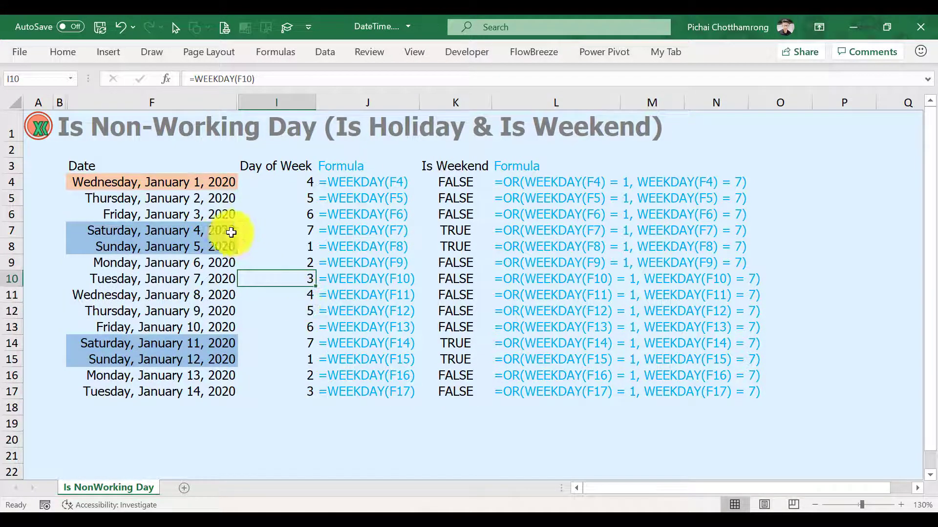
click(185, 186)
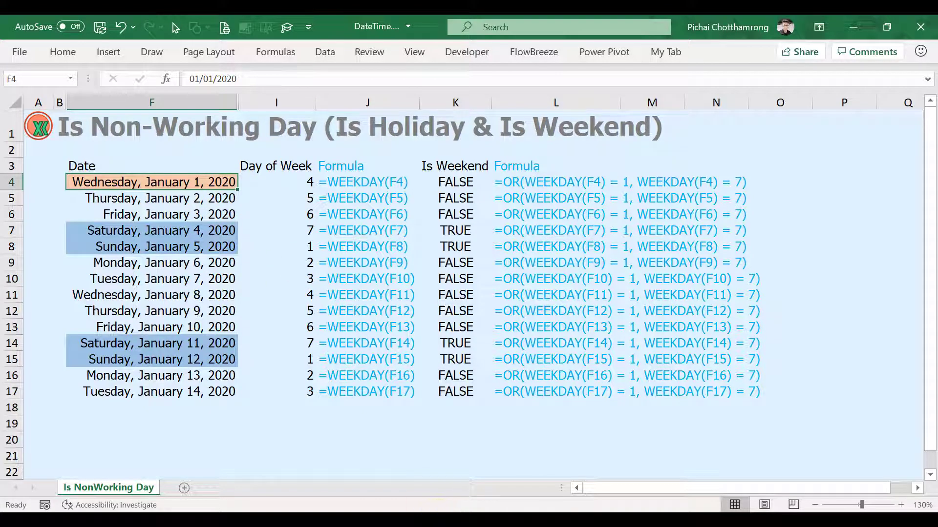
text(20)
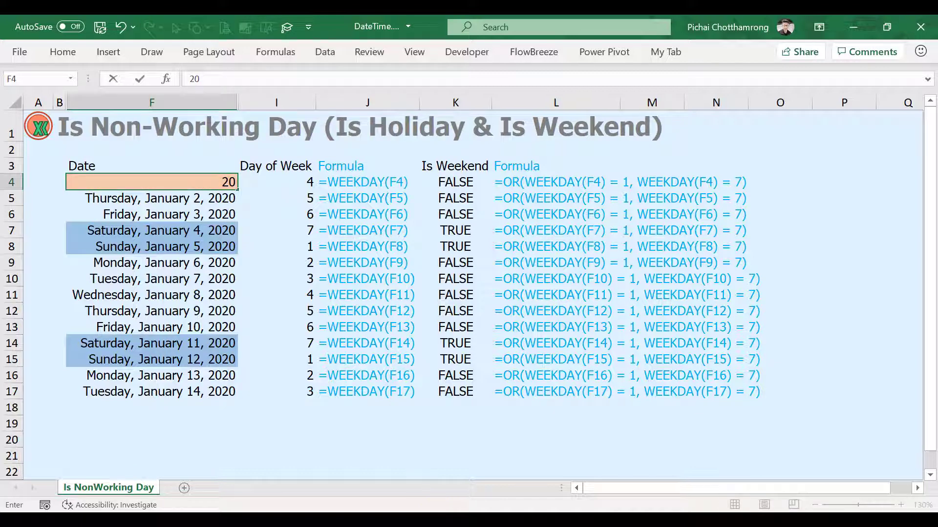
text(/12)
key(Return)
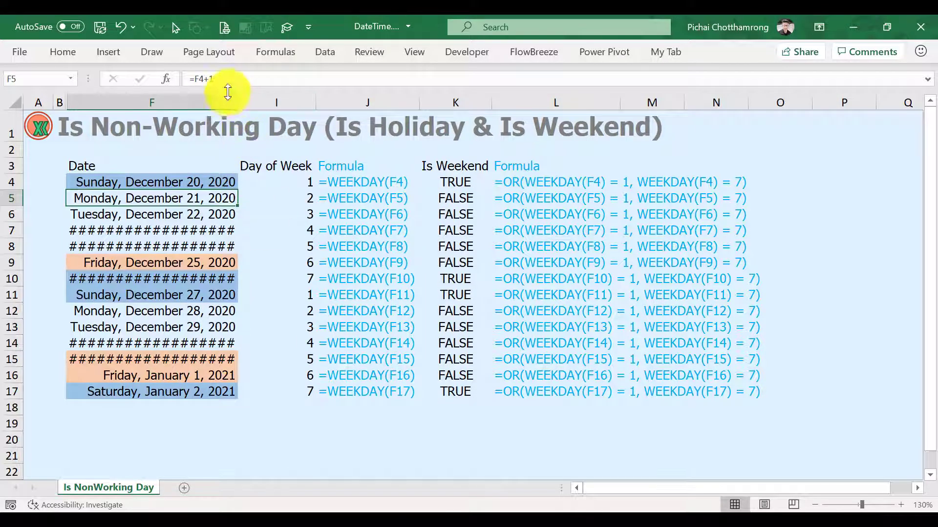
drag(235, 102, 246, 102)
double_click(246, 102)
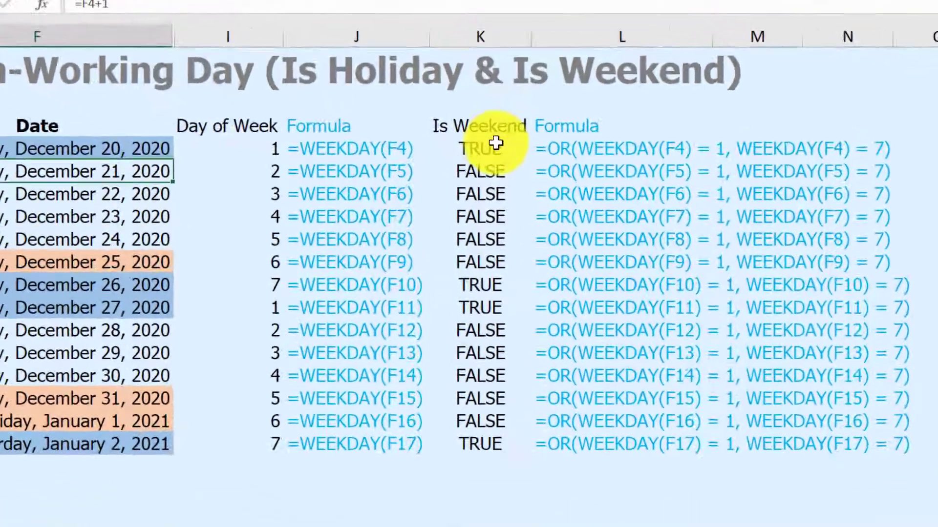
In K4, remove the OR wrapper and turn the first test into WEEKDAY(F4,2).
click(477, 182)
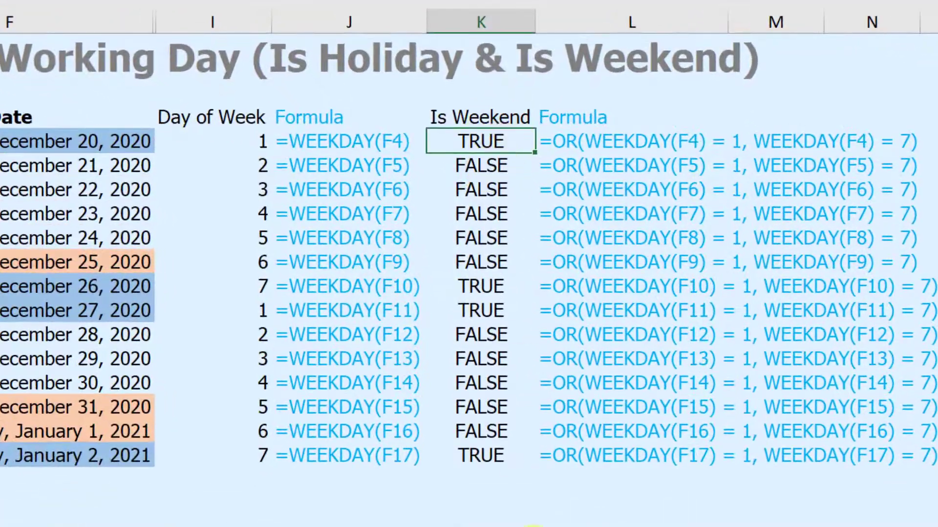
key(F2)
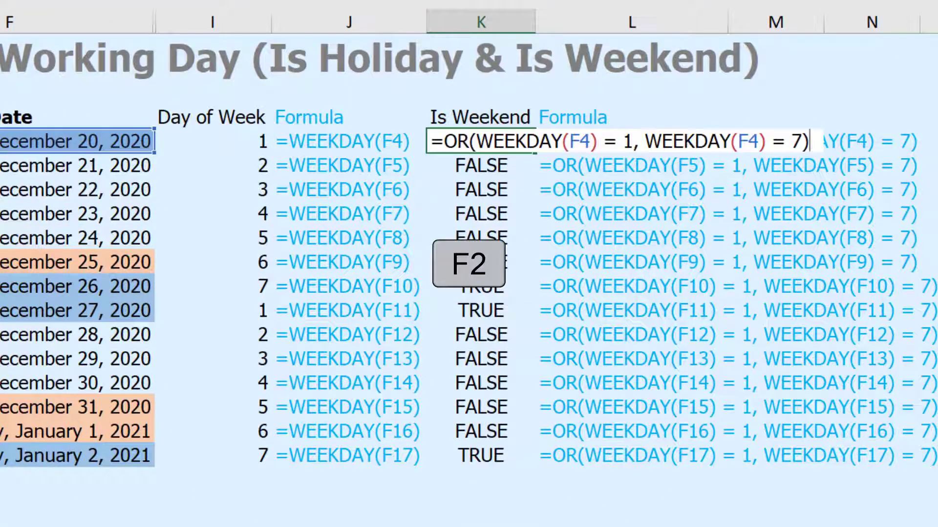
key(Home)
key(Right)
key(Right)
key(Right)
key(Right)
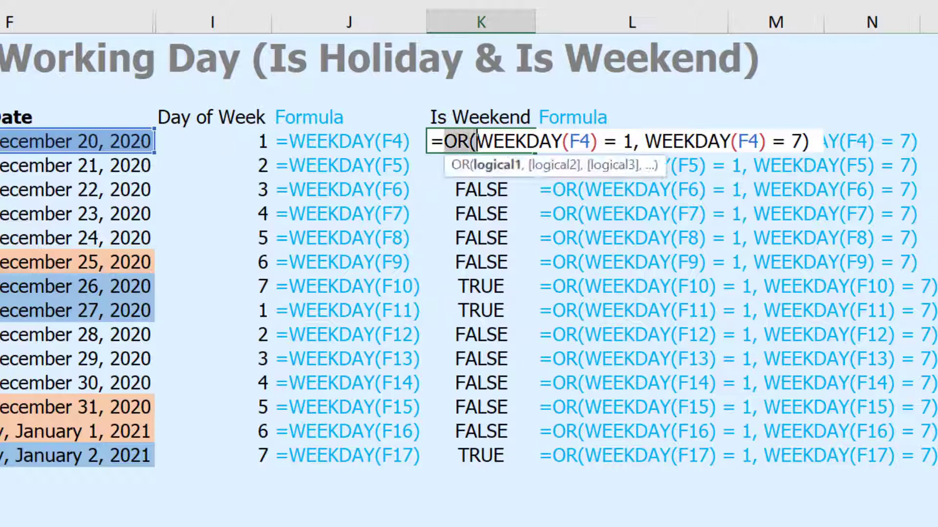
key(BackSpace)
key(BackSpace)
key(BackSpace)
key(Right)
key(Right)
key(Right)
key(Right)
key(Right)
key(Right)
key(Right)
key(Right)
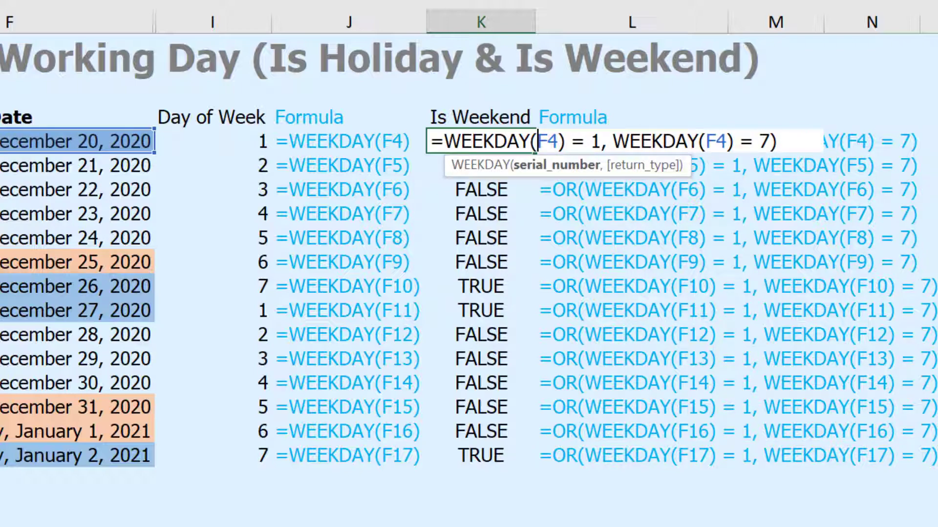
key(Right)
key(Right)
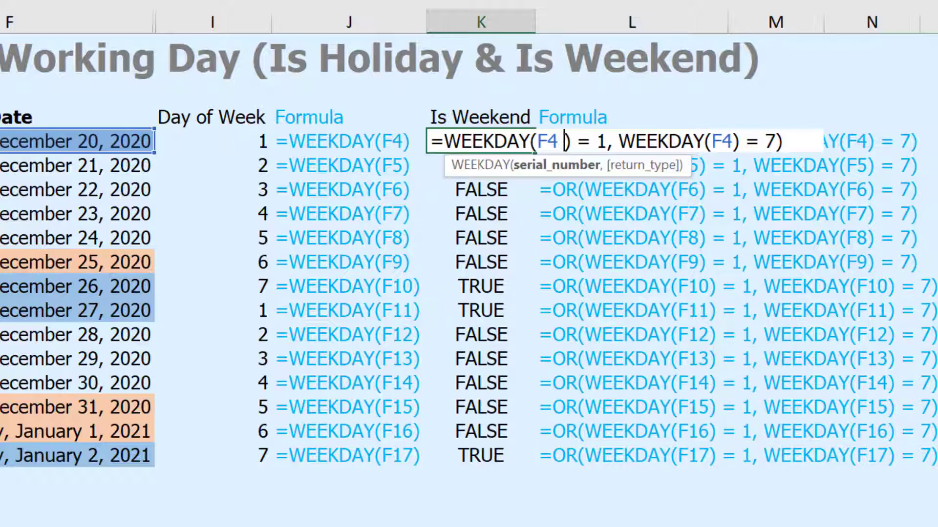
text(,)
key(Down)
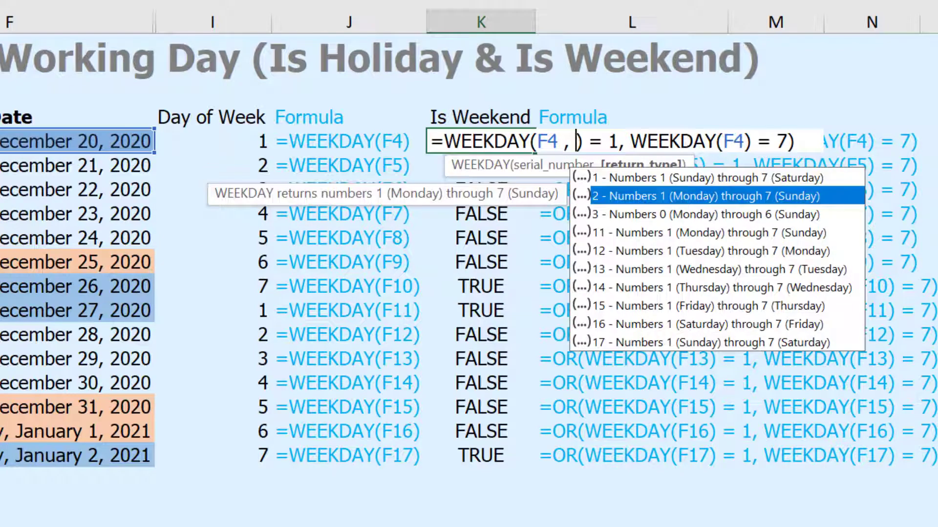
key(Tab)
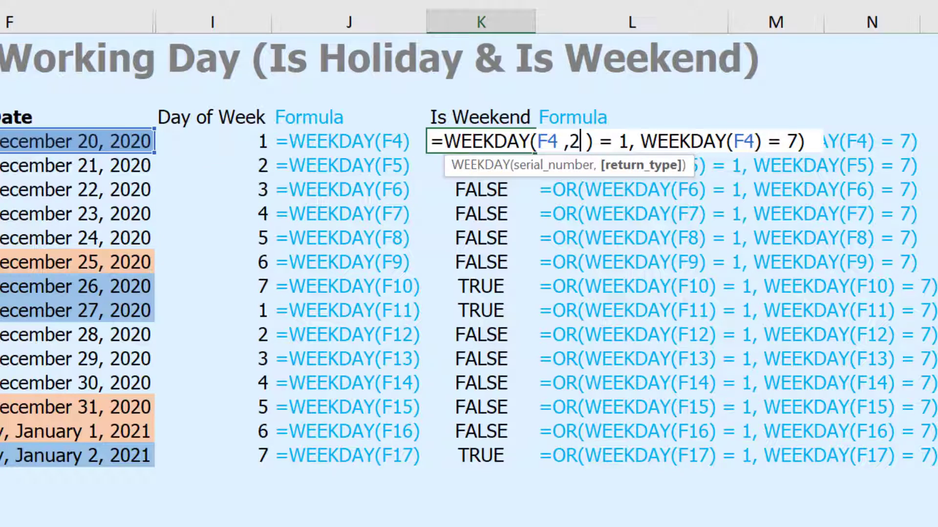
key(Right)
key(Delete)
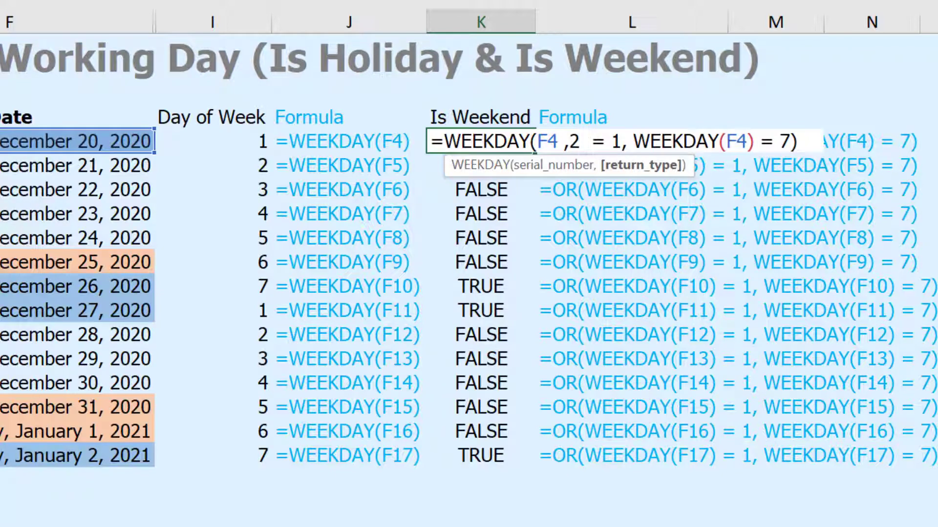
key(BackSpace)
text())
Change the comparison to > 5, delete the leftover second WEEKDAY test, and commit K4.
key(Right)
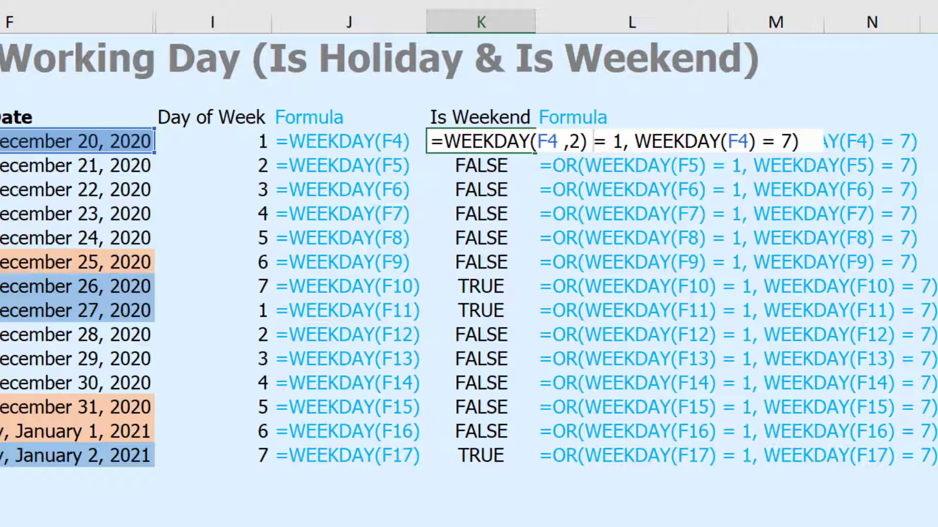
key(Delete)
text(>)
key(Right)
key(Delete)
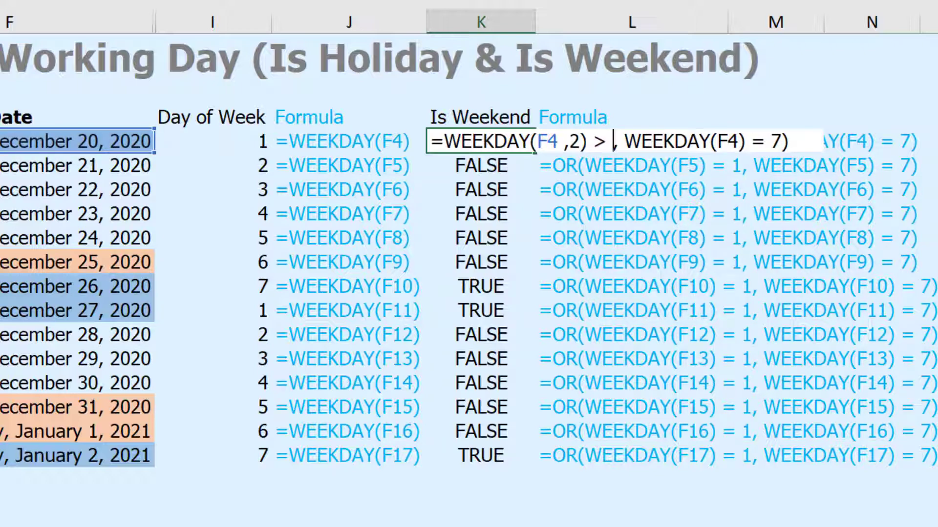
text(5)
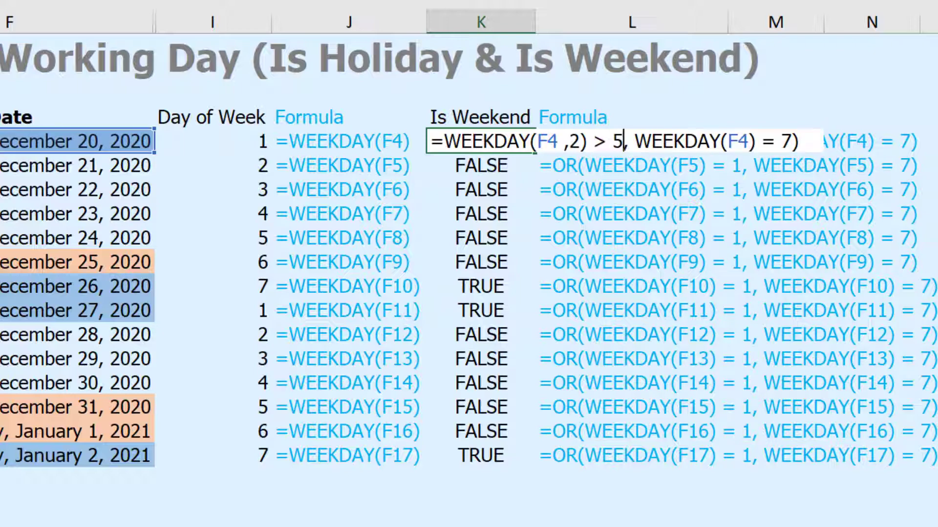
key(shift+End)
key(Delete)
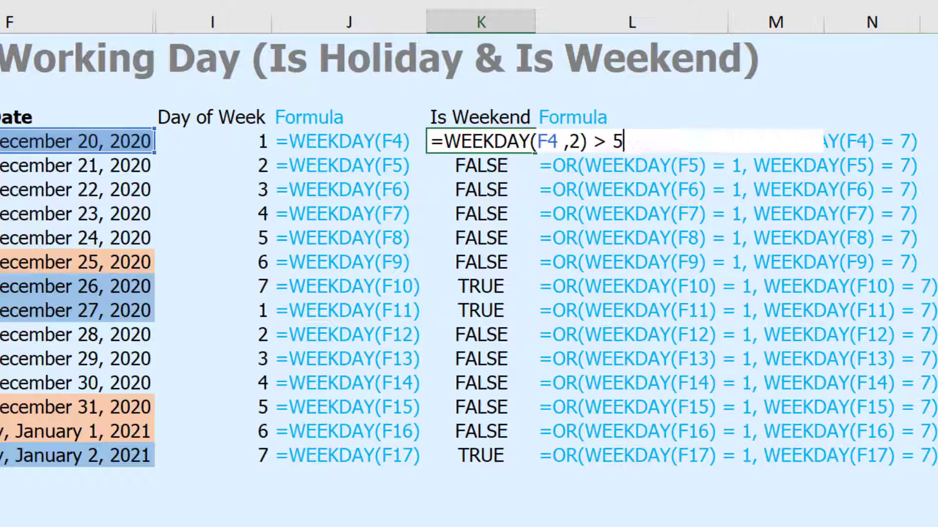
key(Return)
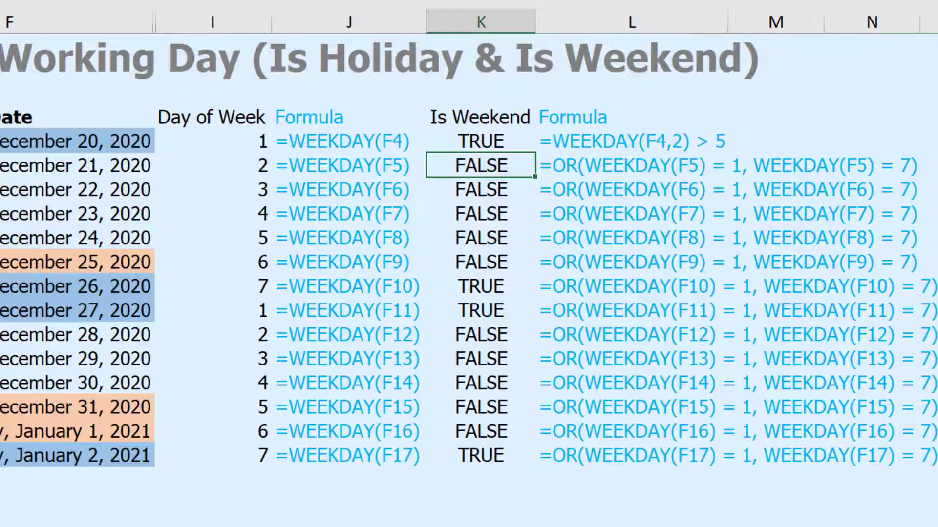
Fill the K4 formula down to K17 and spot-check the weekend results.
key(Up)
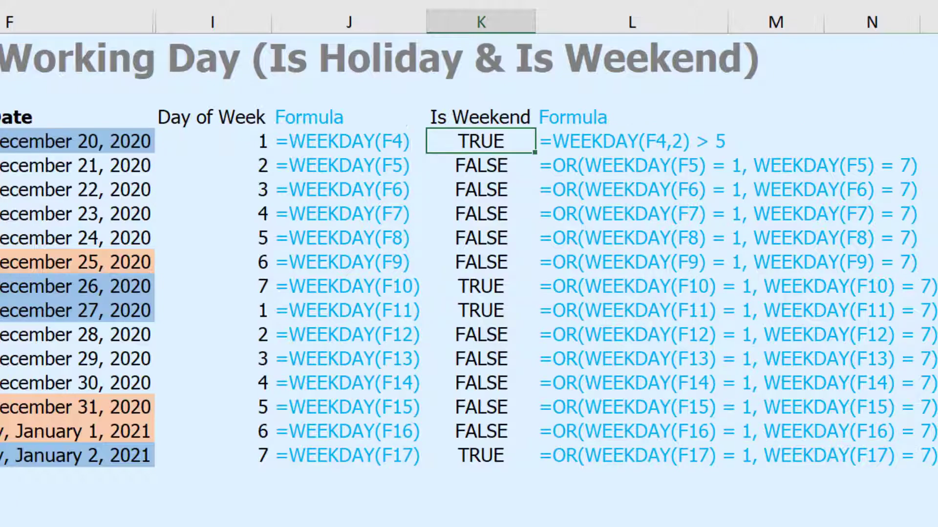
double_click(532, 154)
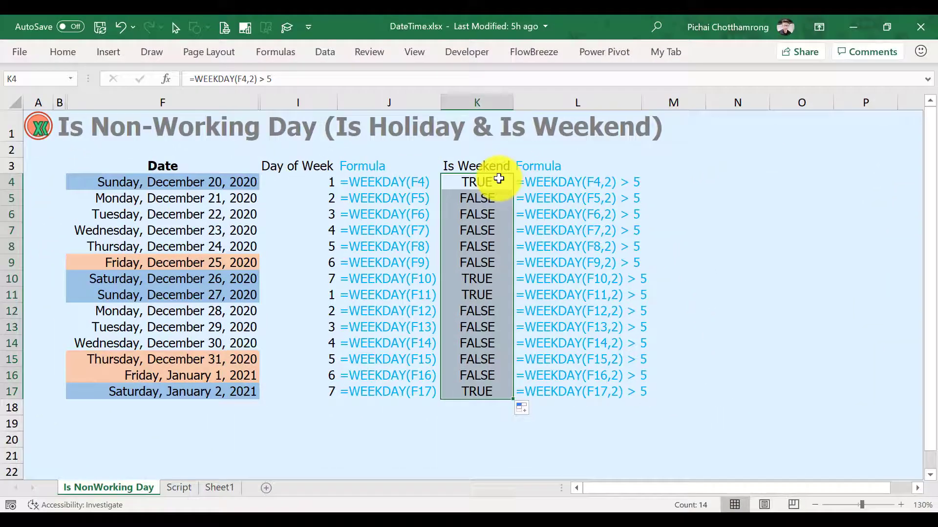
click(499, 178)
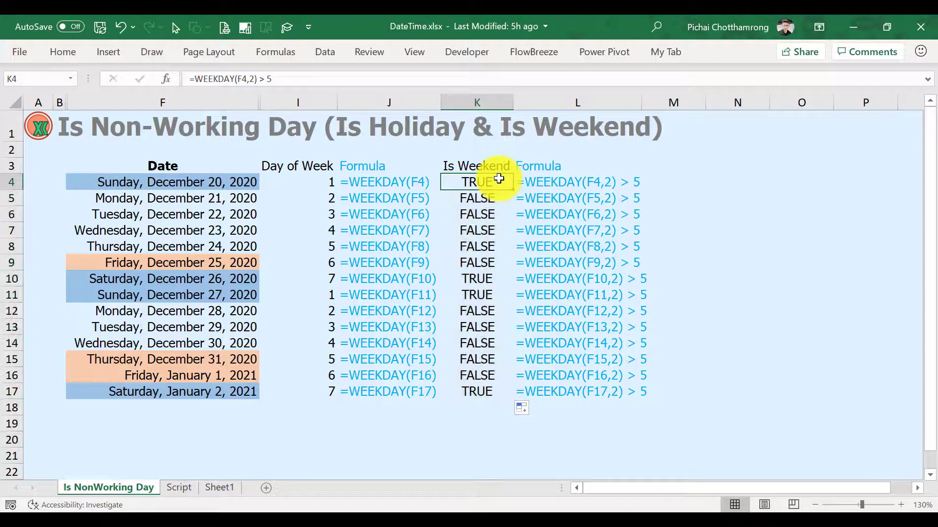
drag(482, 277, 481, 295)
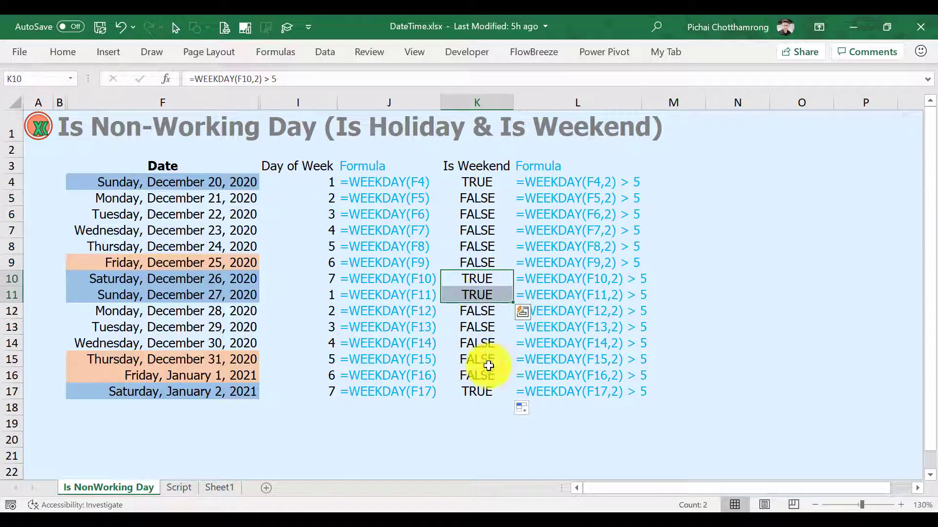
click(478, 392)
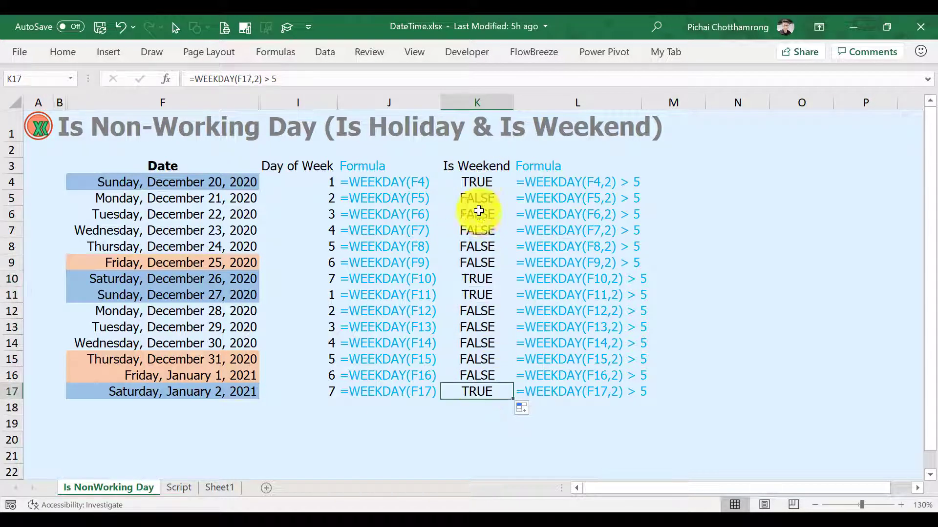
click(480, 184)
Copy the =WEEKDAY(F4,2) > 5 formula text from K4 without changing the cell, then select F4.
key(F2)
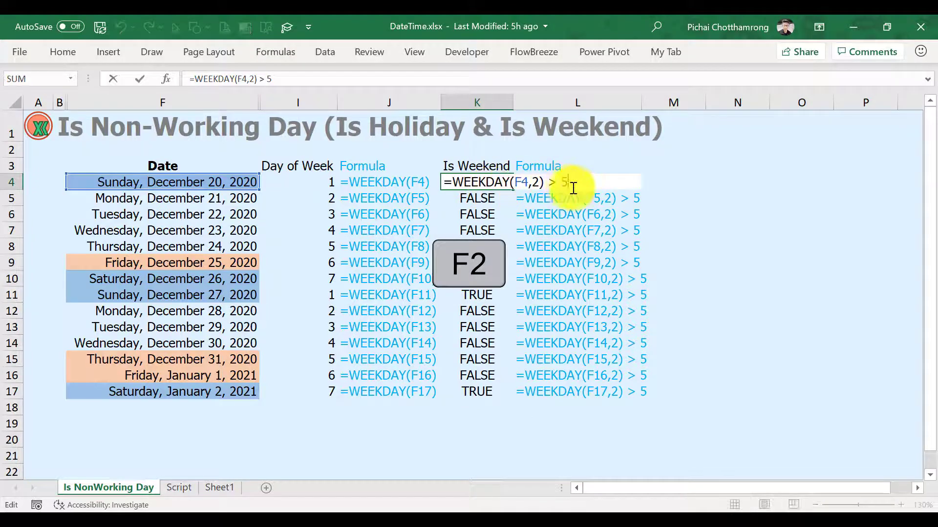
drag(514, 183, 568, 183)
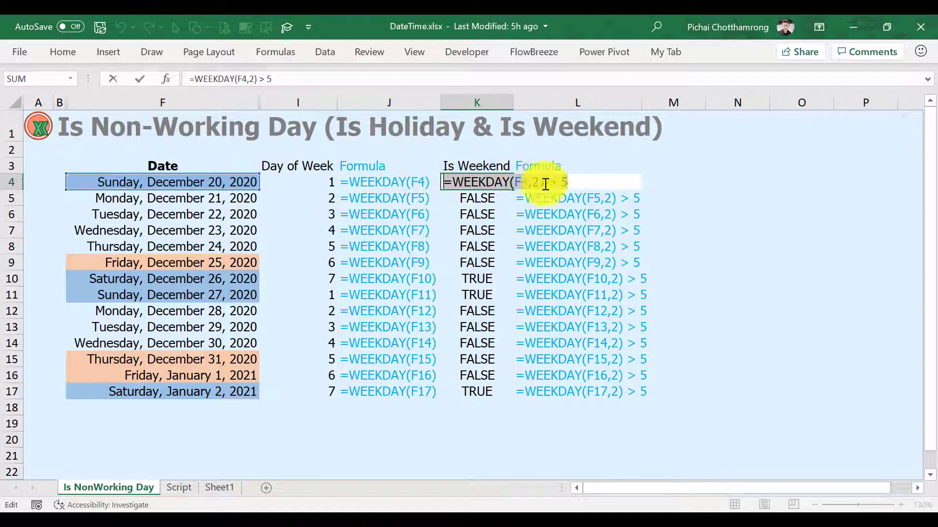
right_click(545, 183)
click(598, 216)
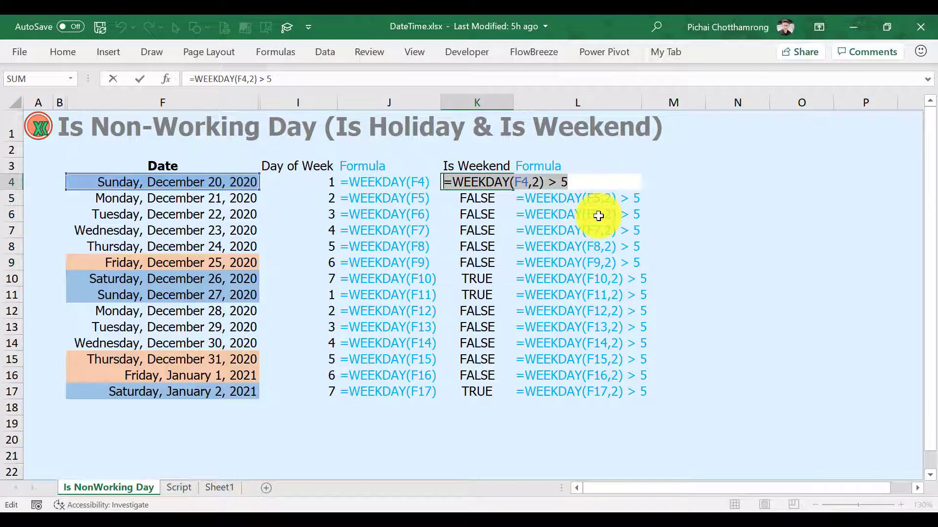
key(Escape)
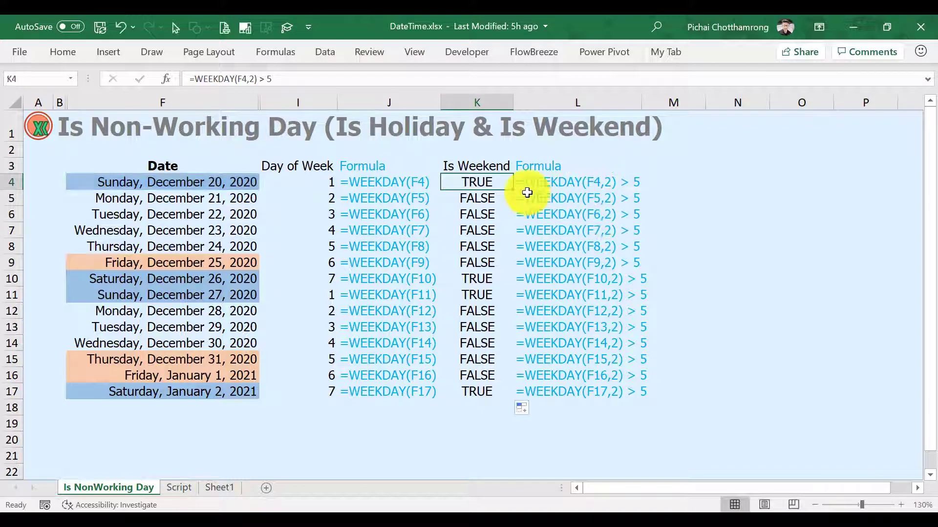
click(225, 181)
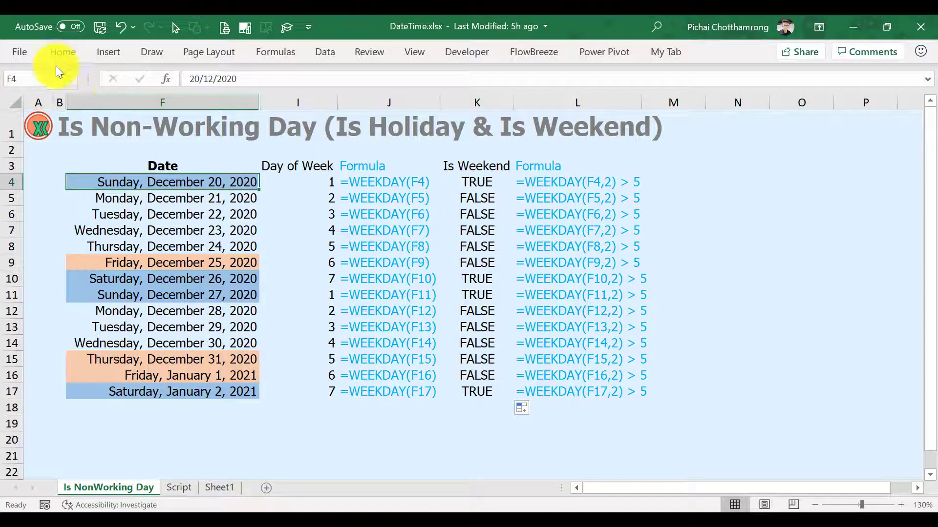
Open the weekend OR rule for editing in Conditional Formatting's Manage Rules.
click(59, 53)
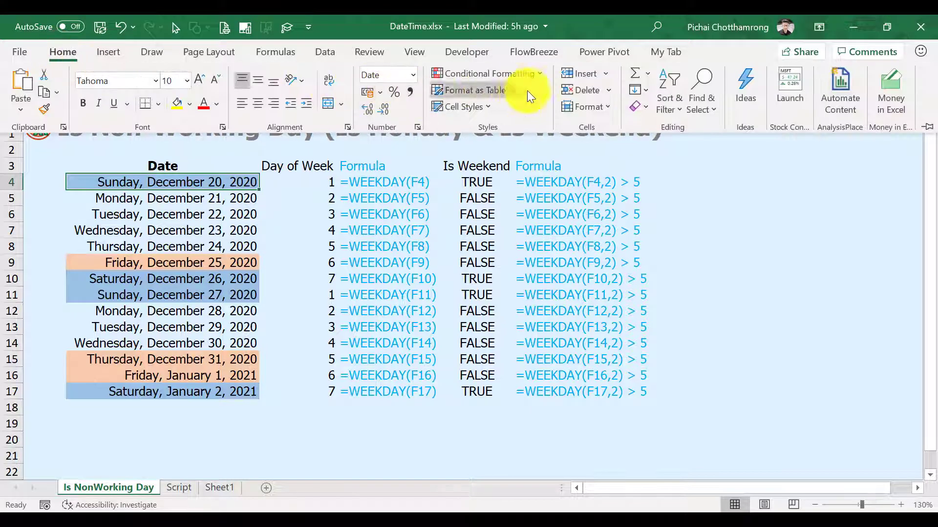
click(537, 73)
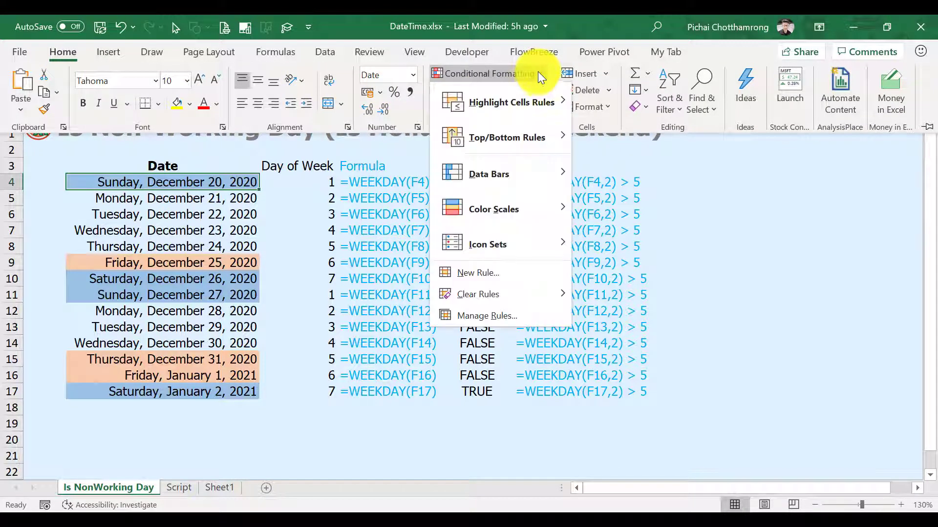
click(508, 315)
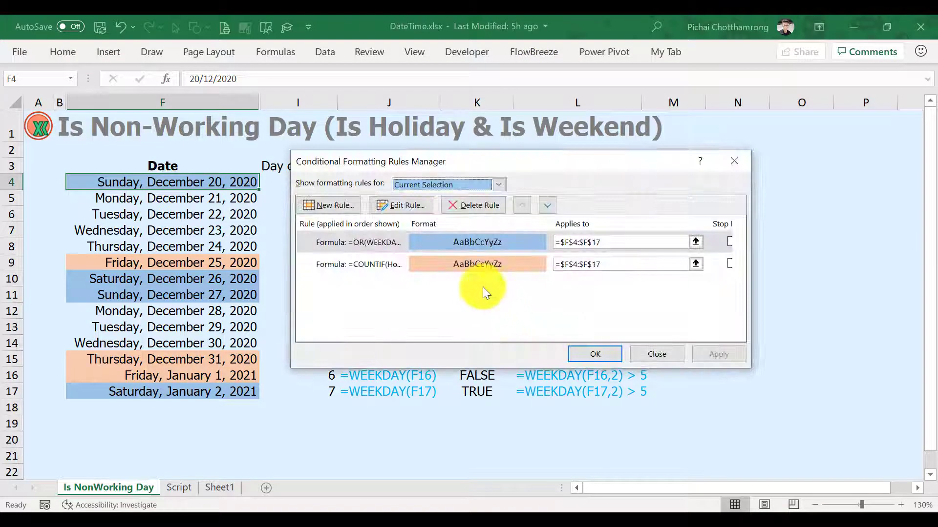
click(424, 237)
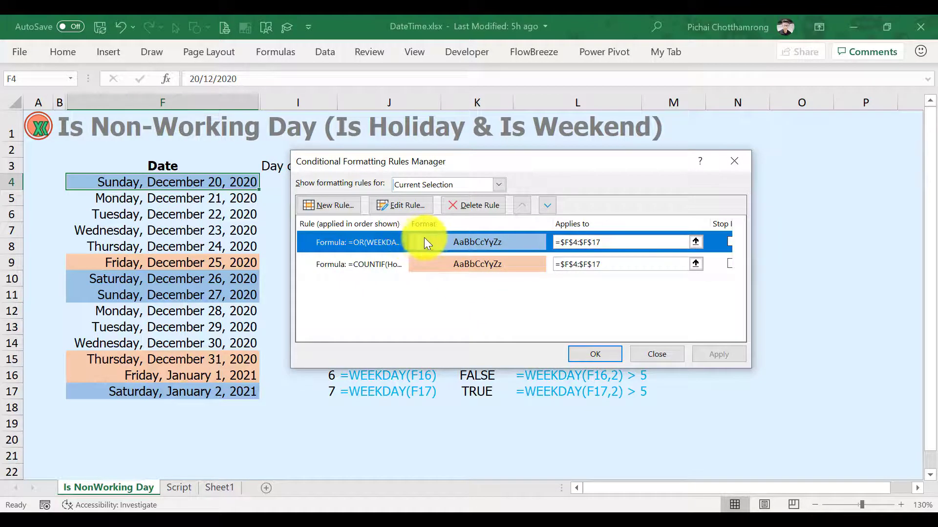
click(411, 202)
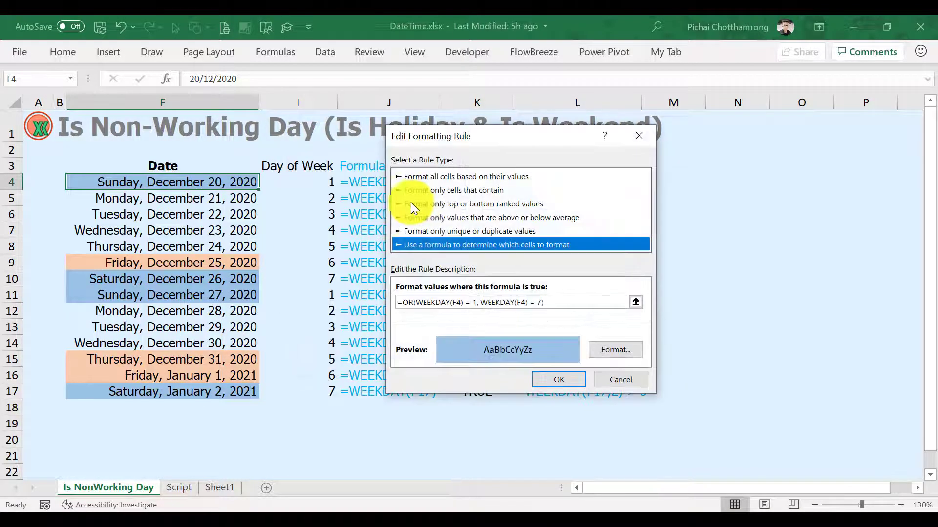
Replace the rule's formula with =WEEKDAY(F4,2) > 5 and apply the change.
drag(561, 303, 398, 302)
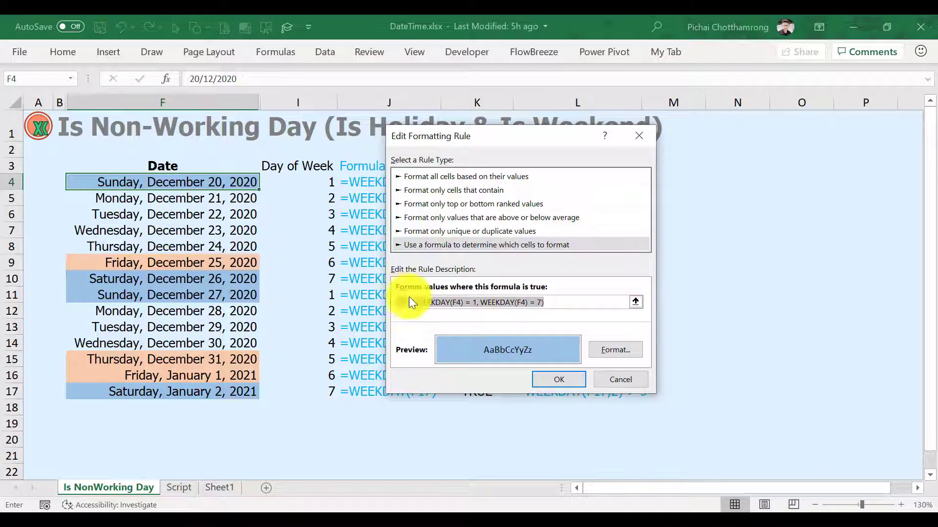
right_click(549, 307)
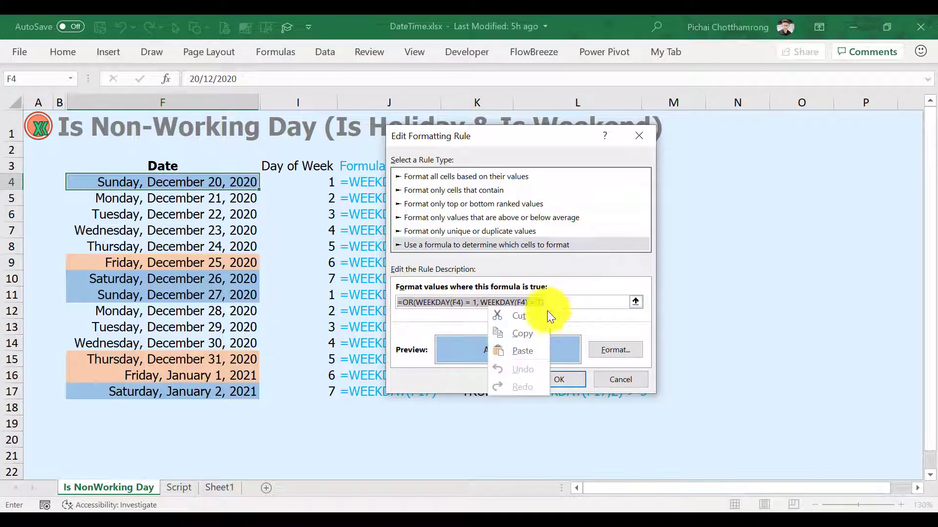
click(526, 352)
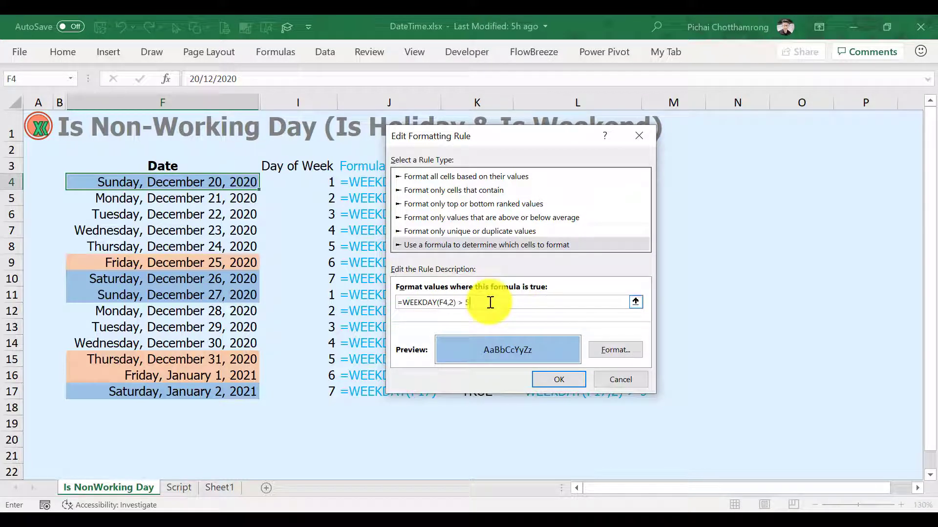
click(561, 380)
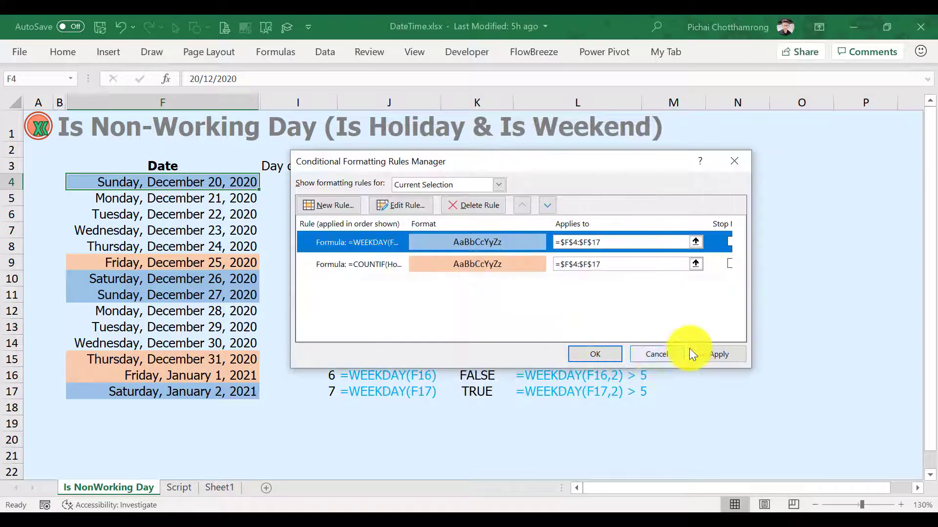
click(707, 352)
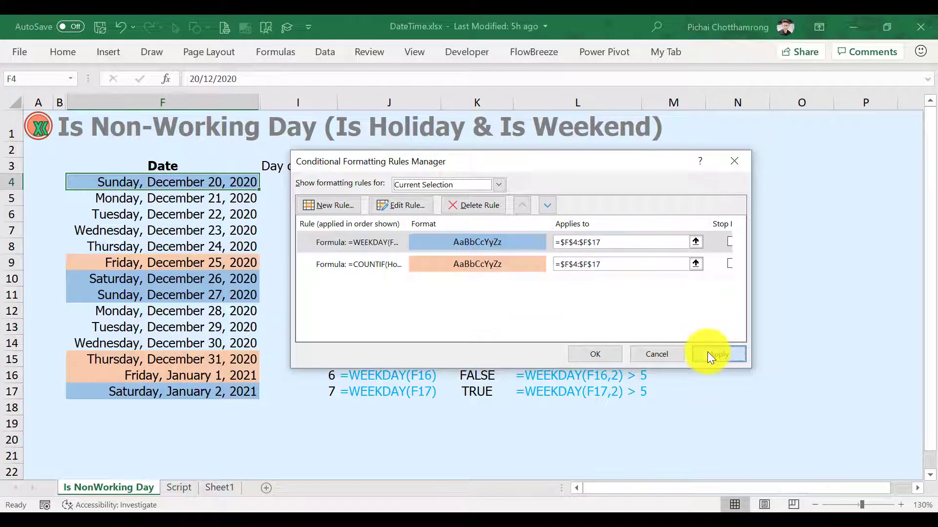
click(610, 355)
click(180, 199)
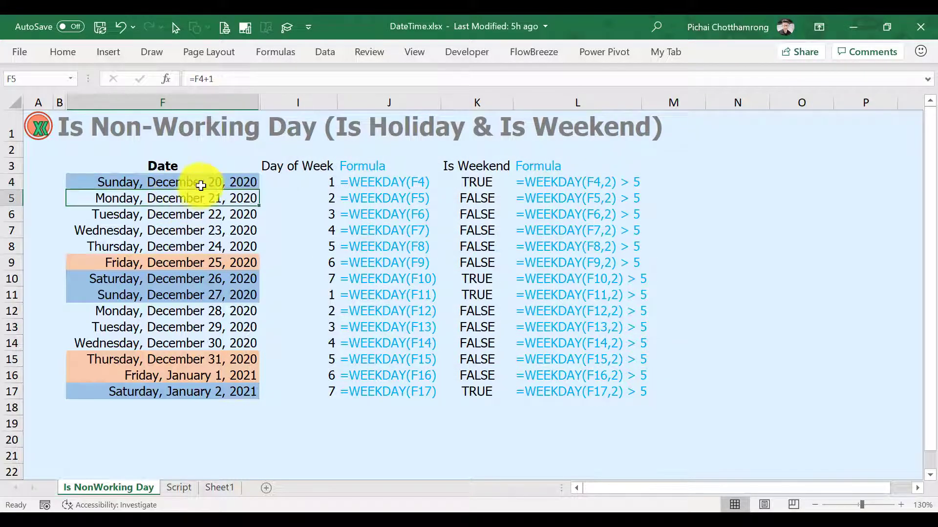
click(199, 184)
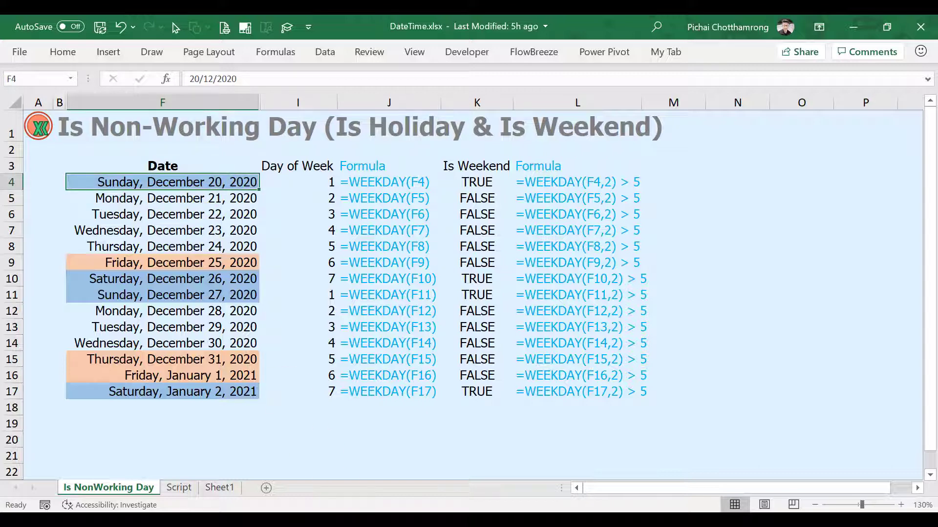